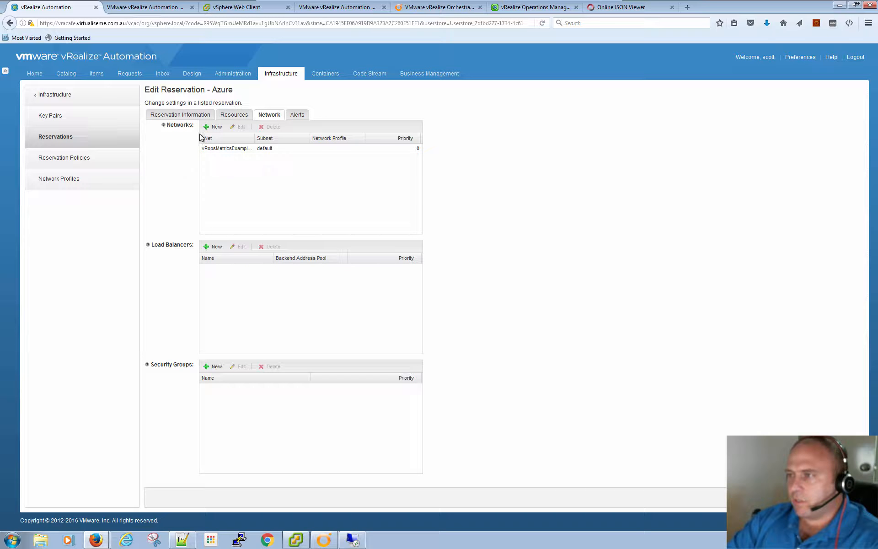
Step: Open the Azure Ultimate blueprint for editing and show the Azure_Machine_1 settings in an enlarged properties area
left_click(230, 120)
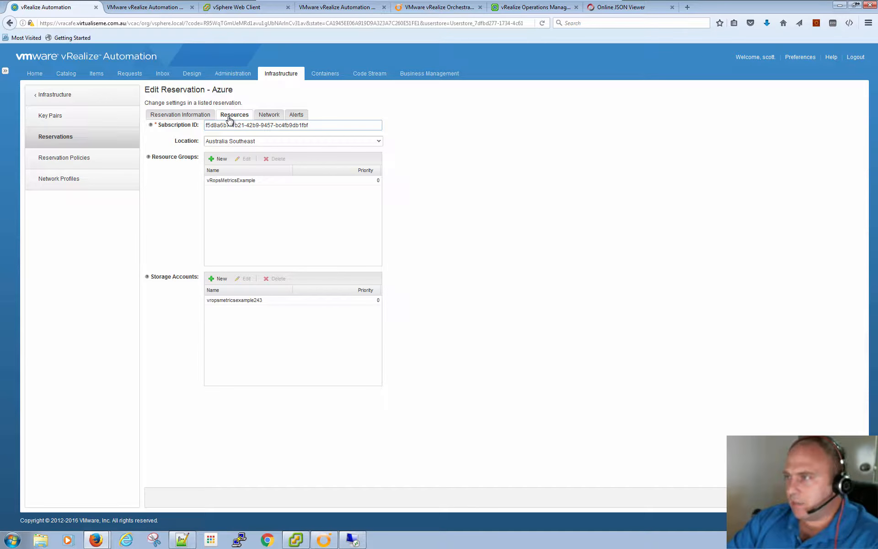
left_click(192, 76)
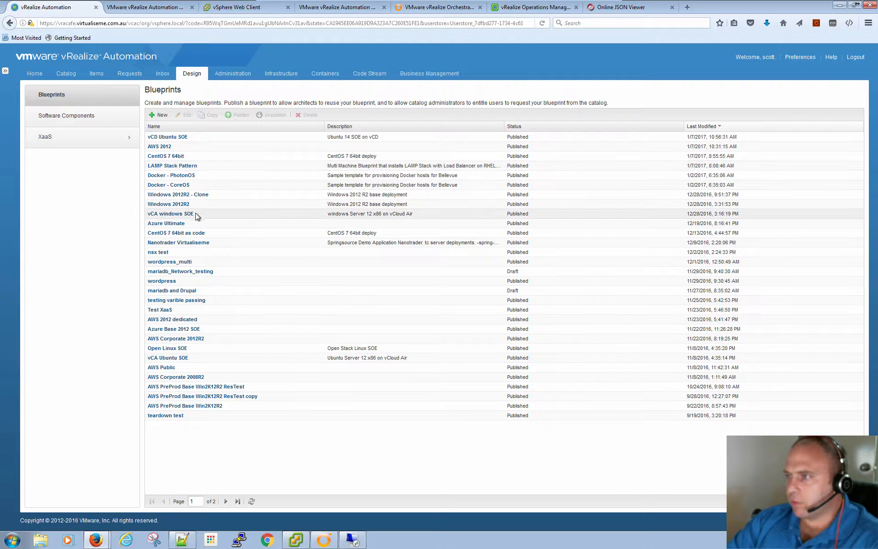
left_click(174, 224)
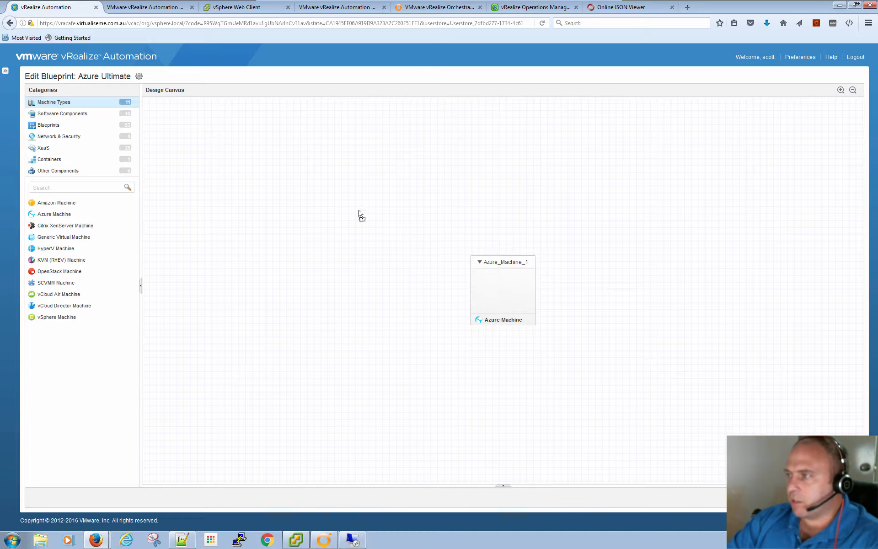
left_click(504, 309)
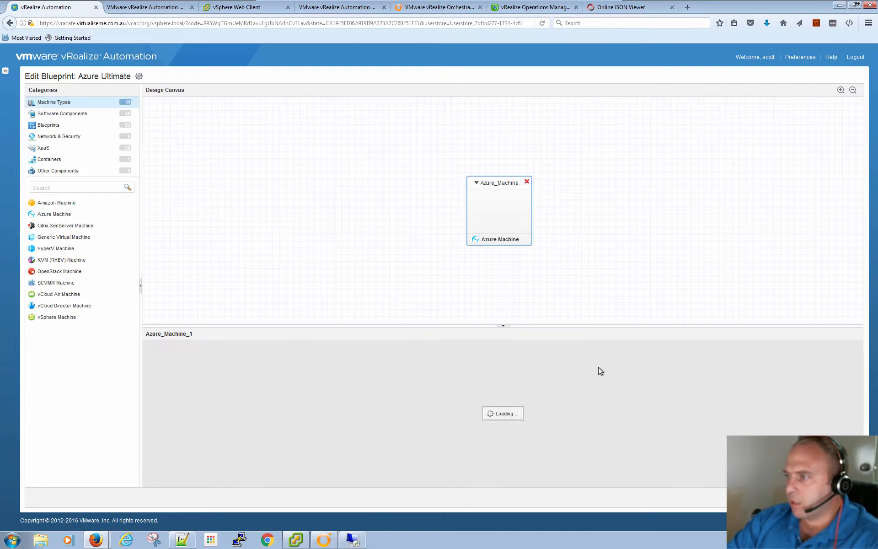
left_click_drag(388, 325, 382, 262)
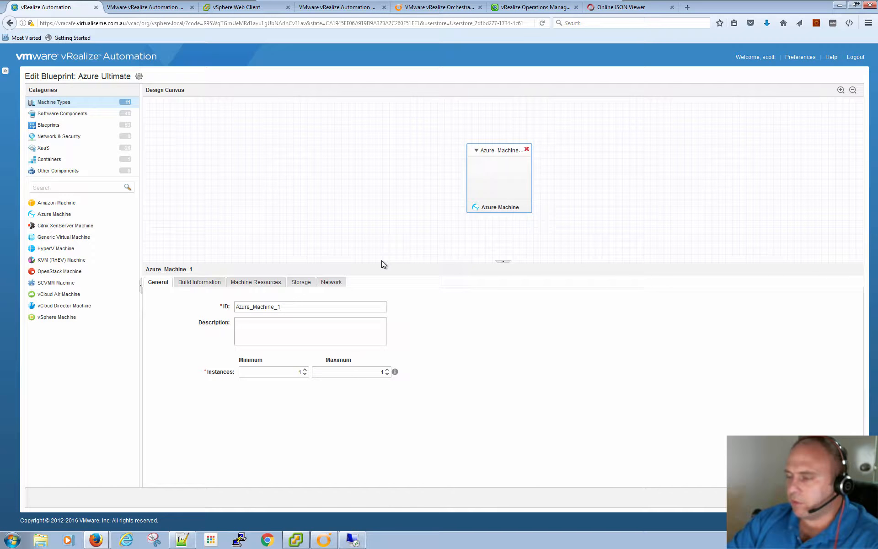
Step: Examine the Azure machine's build information, including the location choices, custom naming prefix and virtual machine image string
left_click(196, 282)
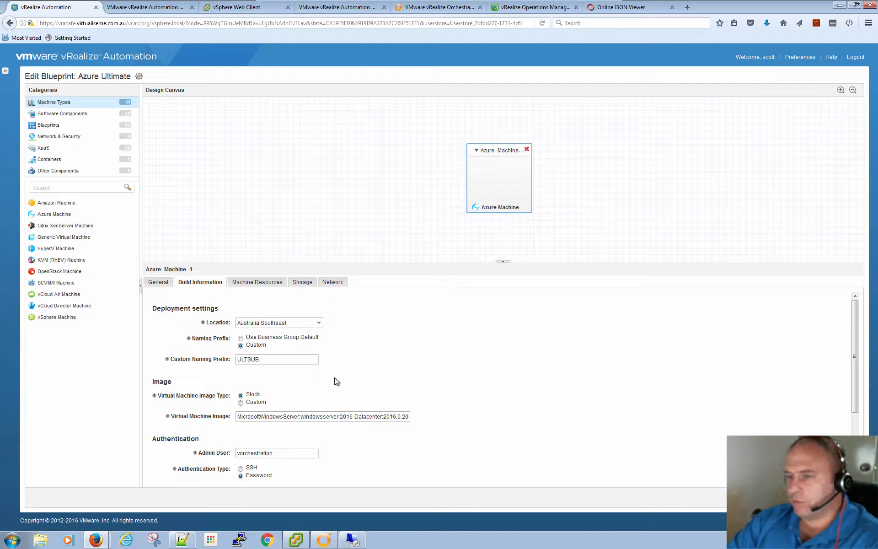
left_click(169, 282)
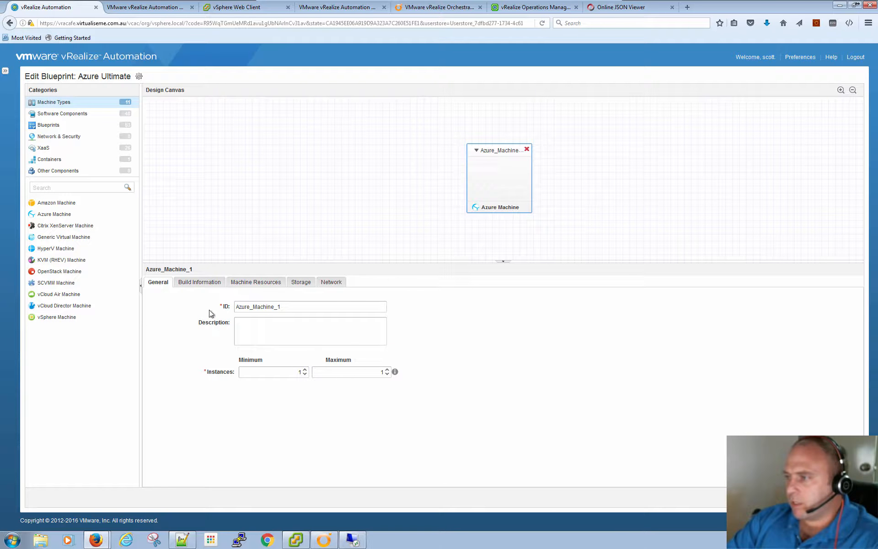
left_click(191, 285)
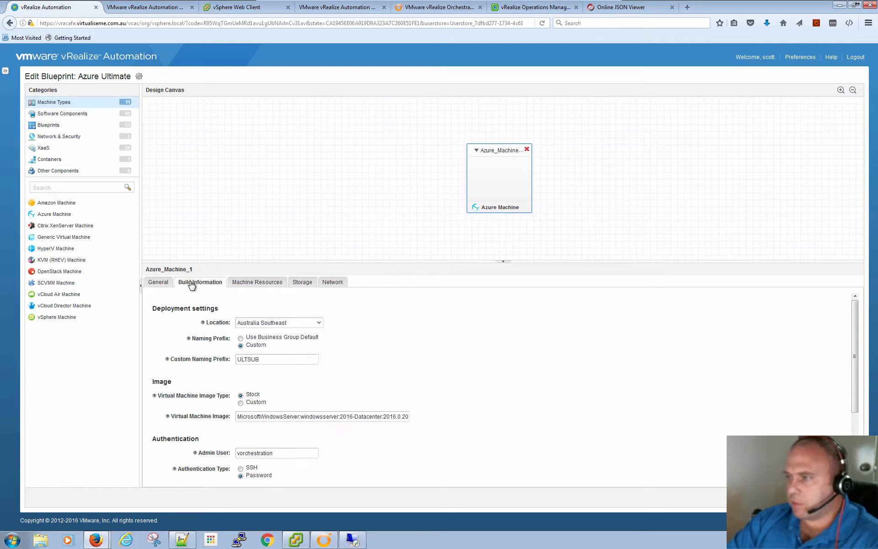
left_click(269, 323)
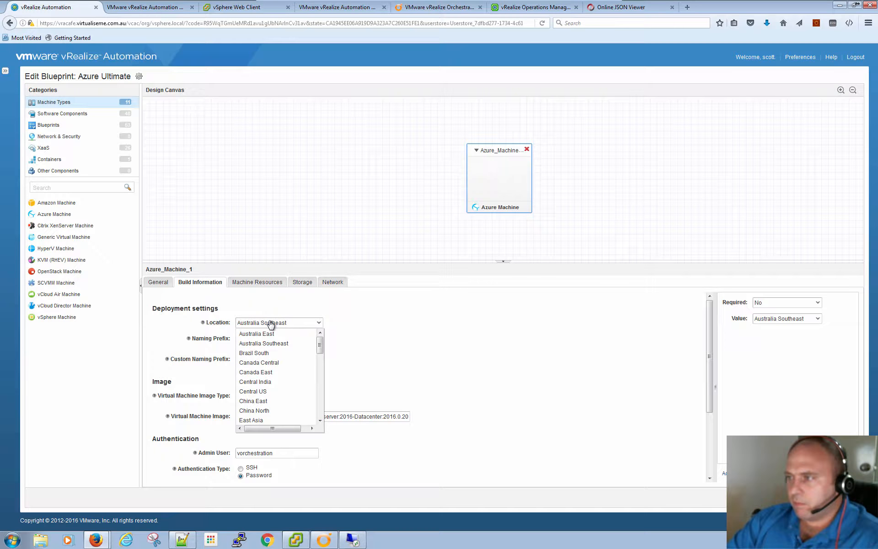
left_click(355, 349)
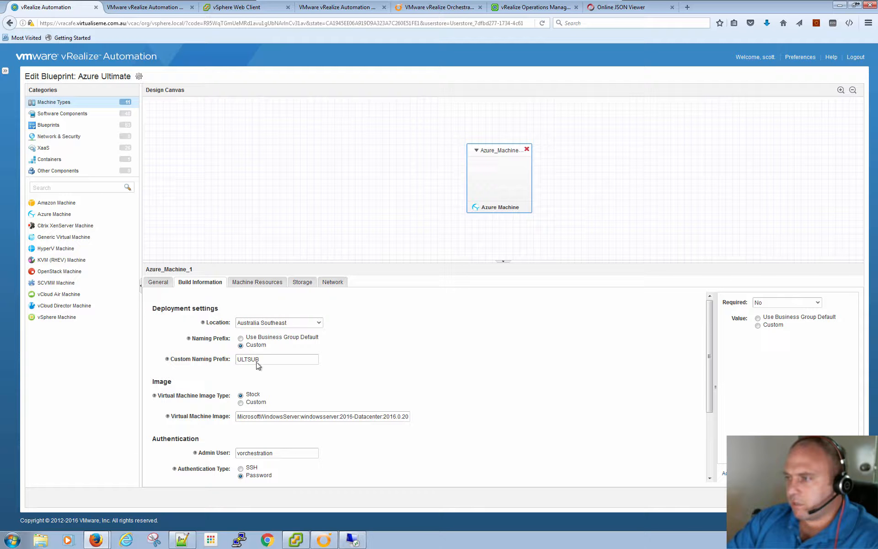
left_click_drag(270, 360, 224, 360)
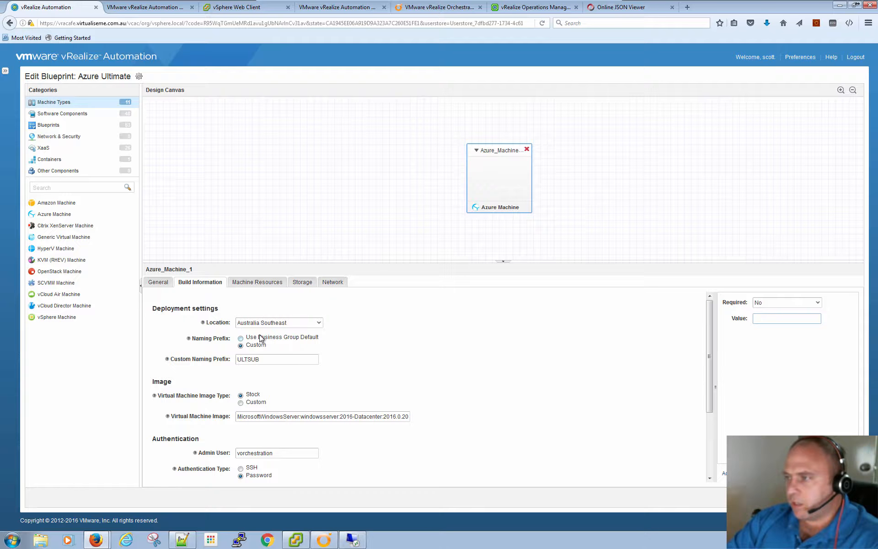
scroll(372, 359, "down", 2)
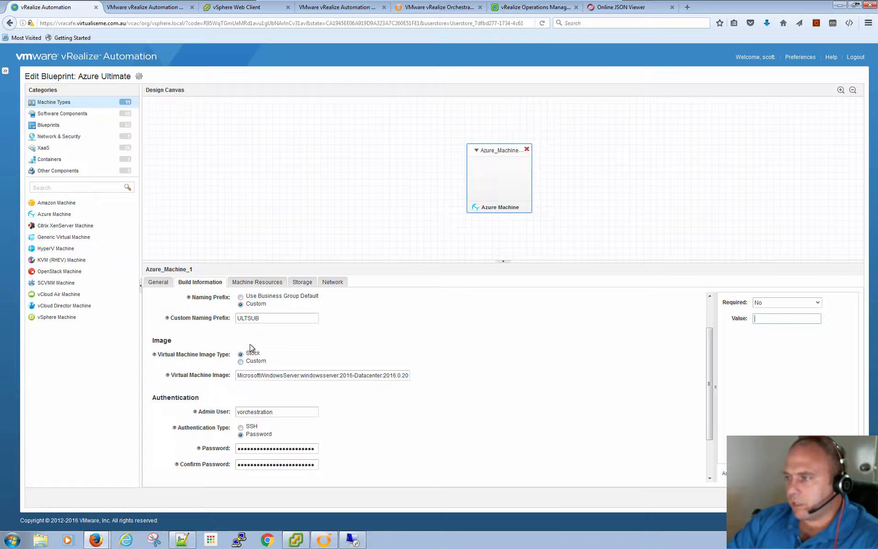
left_click(239, 375)
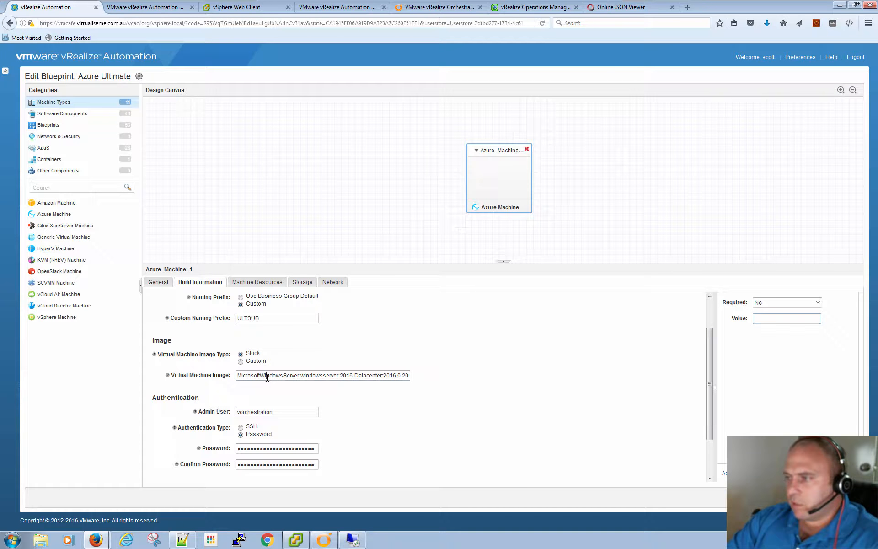
left_click_drag(239, 376, 431, 375)
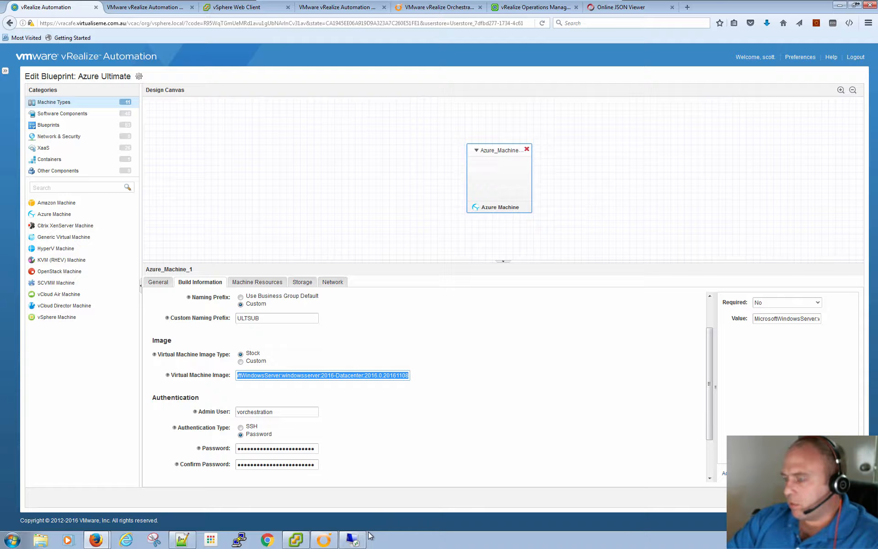
Step: Switch to the rdsserver Remote Desktop session and run Login-AzureRmAccount in Windows PowerShell
mouse_move(354, 543)
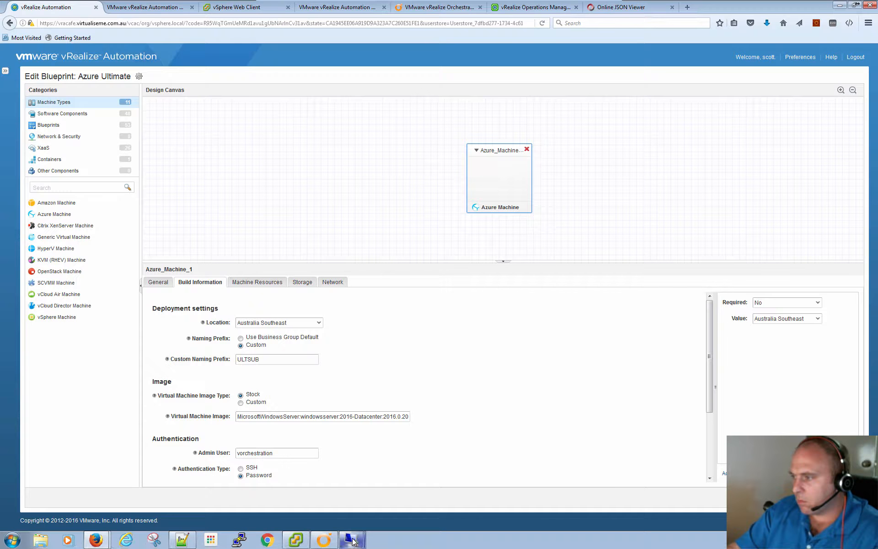
left_click(352, 542)
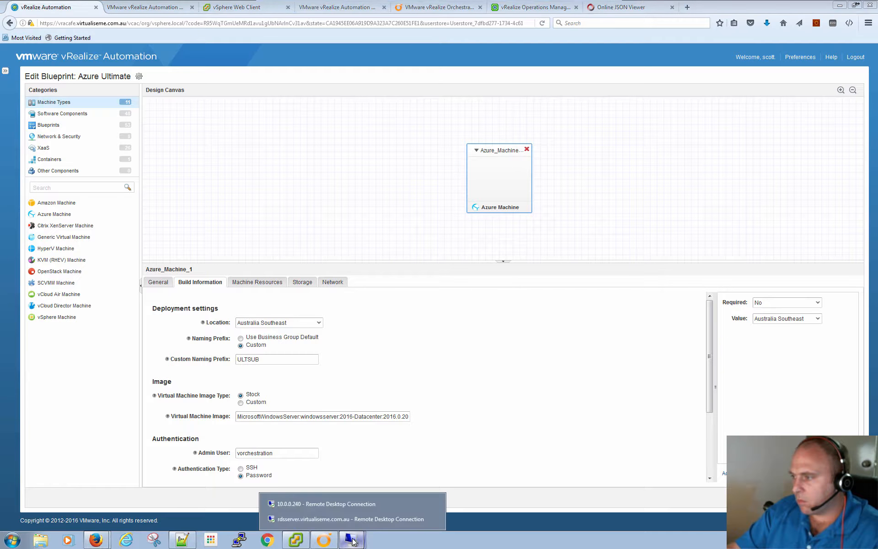
left_click(320, 519)
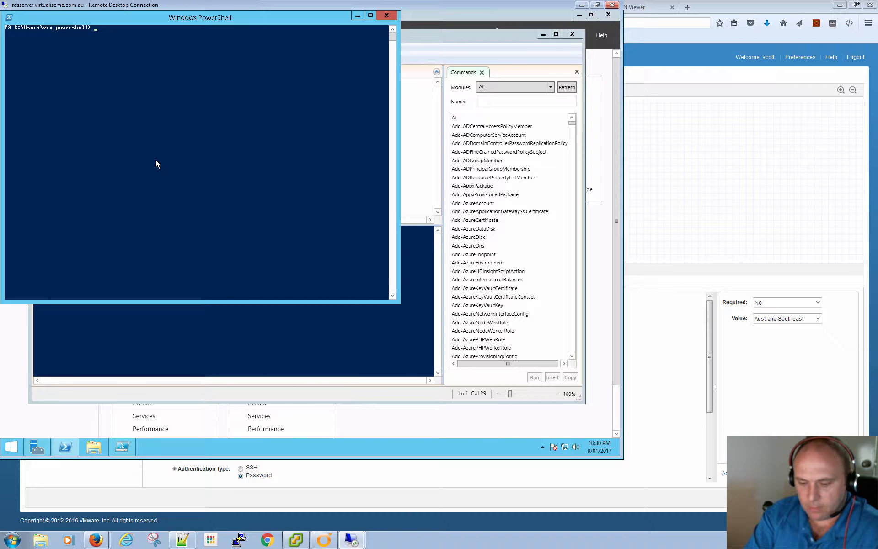
type("login")
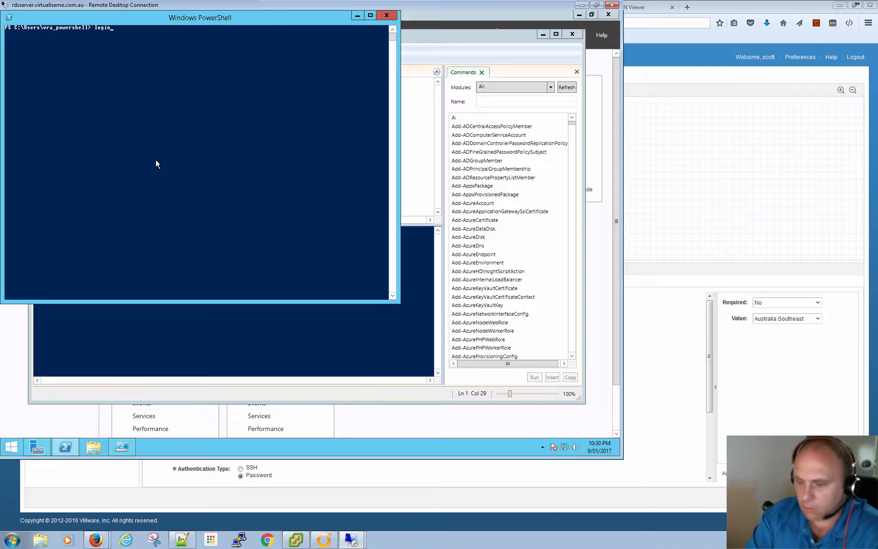
type("-azu")
key("Tab")
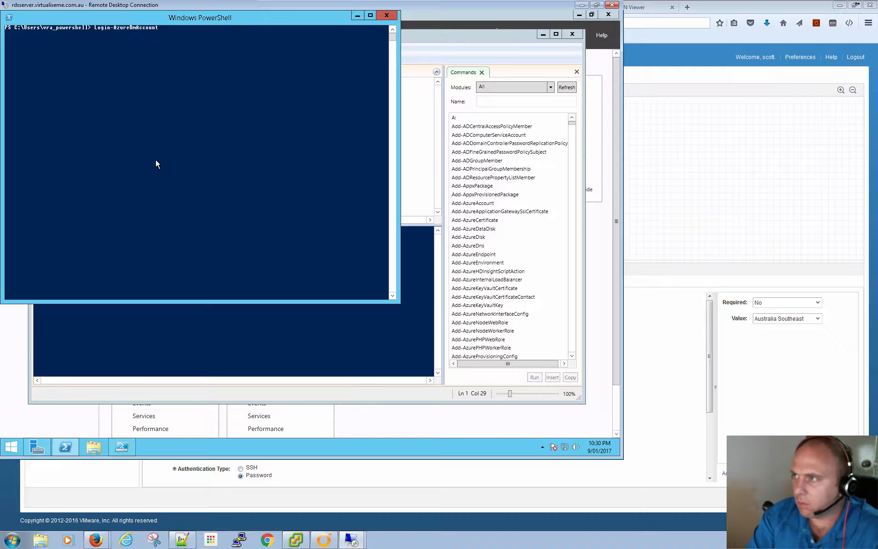
key("Return")
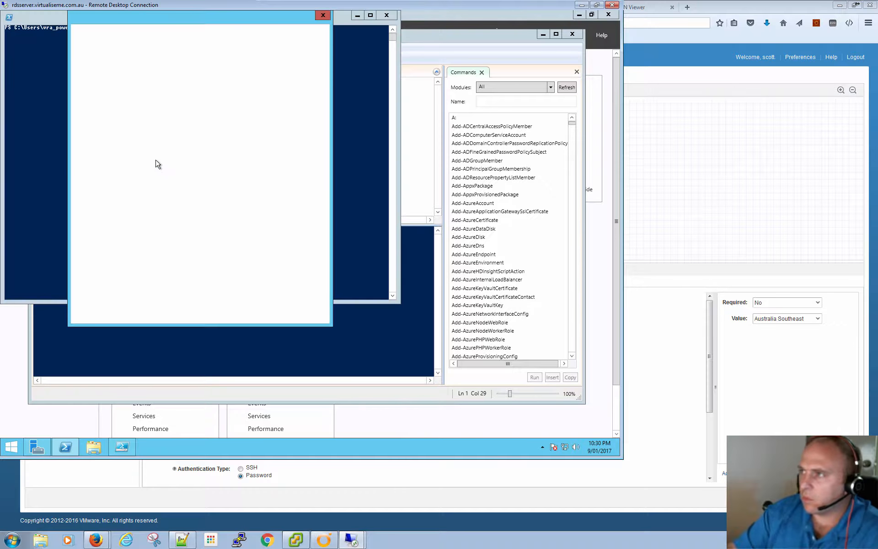
Step: Sign in to Microsoft Azure with the account's e-mail address and the account password
left_click(158, 123)
key("ctrl+v")
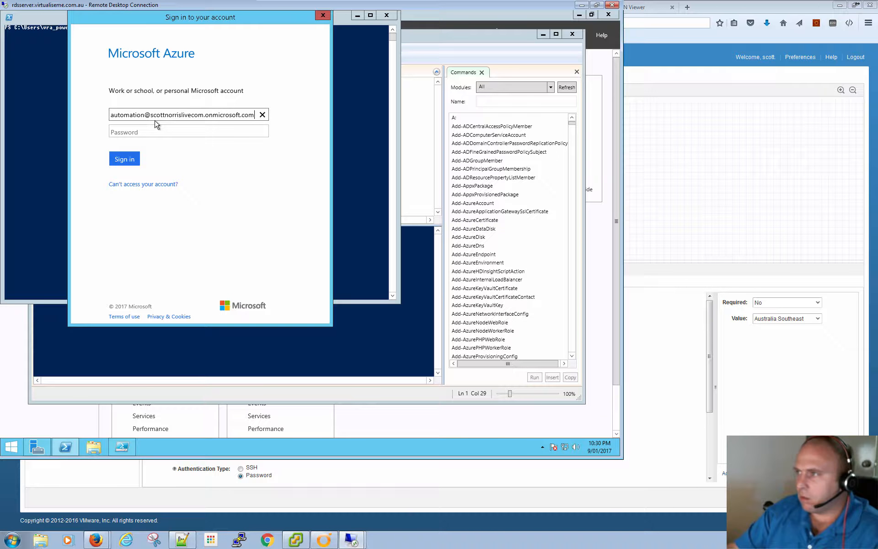
left_click(145, 132)
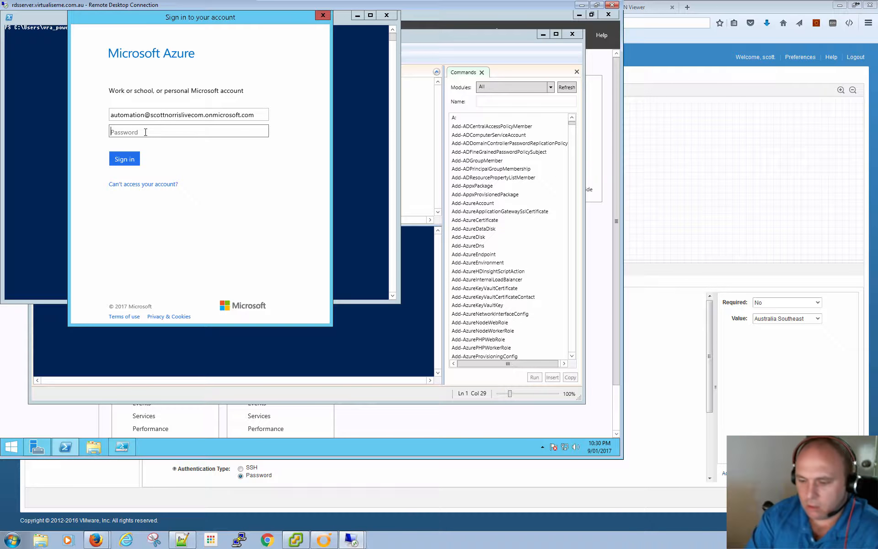
type("*********")
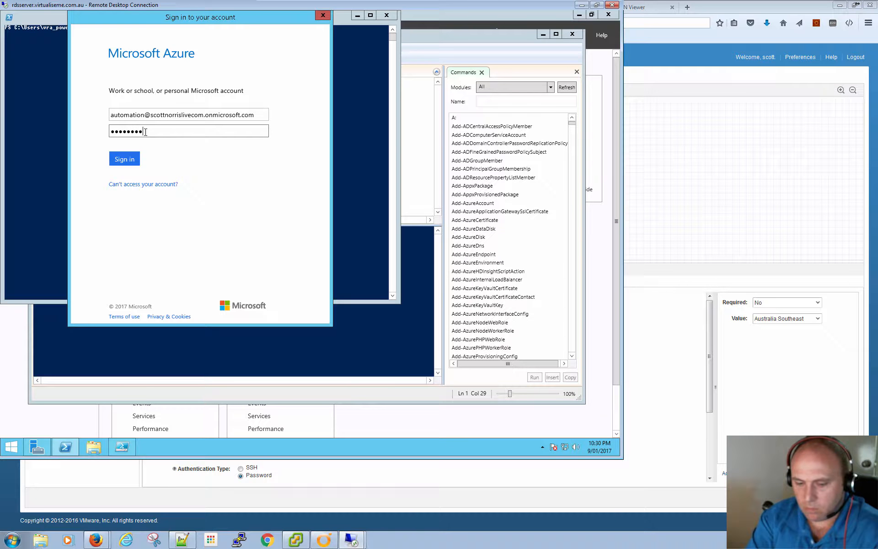
type("*")
key("Return")
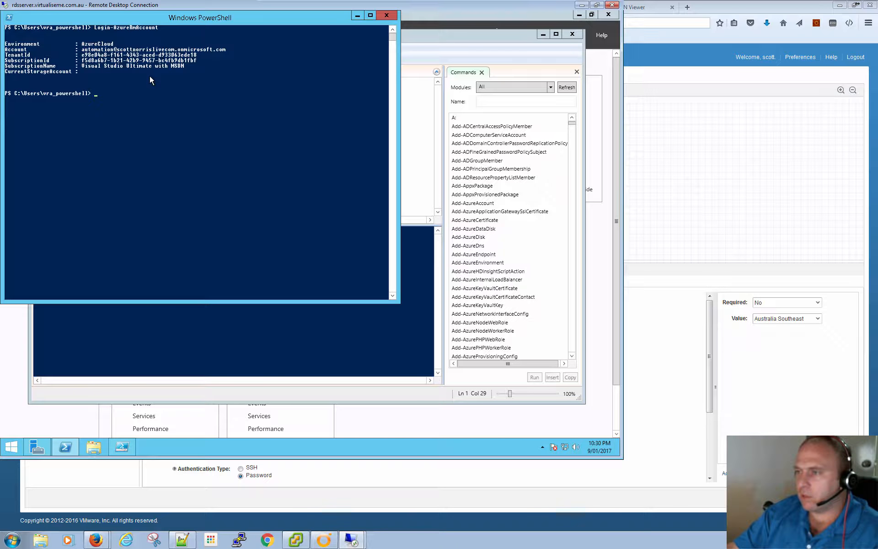
Step: Enter get-azurermvm at the PowerShell prompt as the start of the Azure image query command, without running it
type("g")
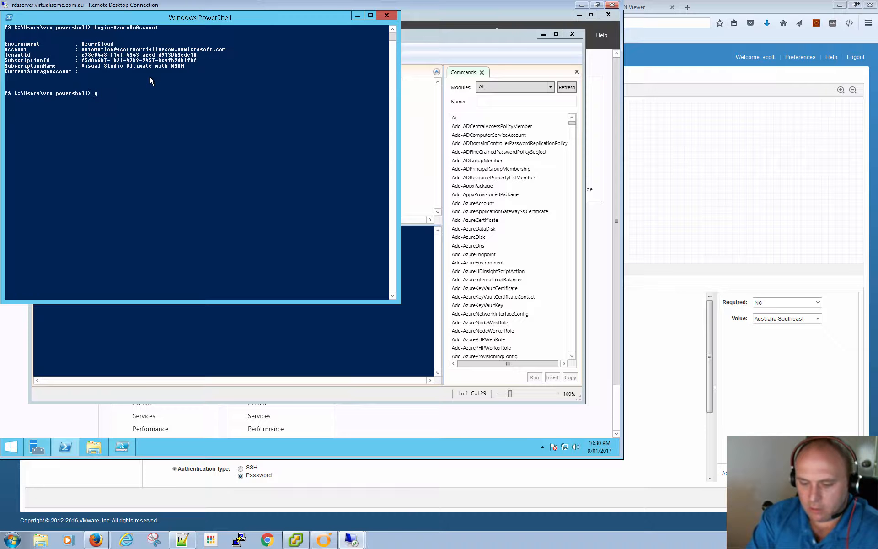
type("et.")
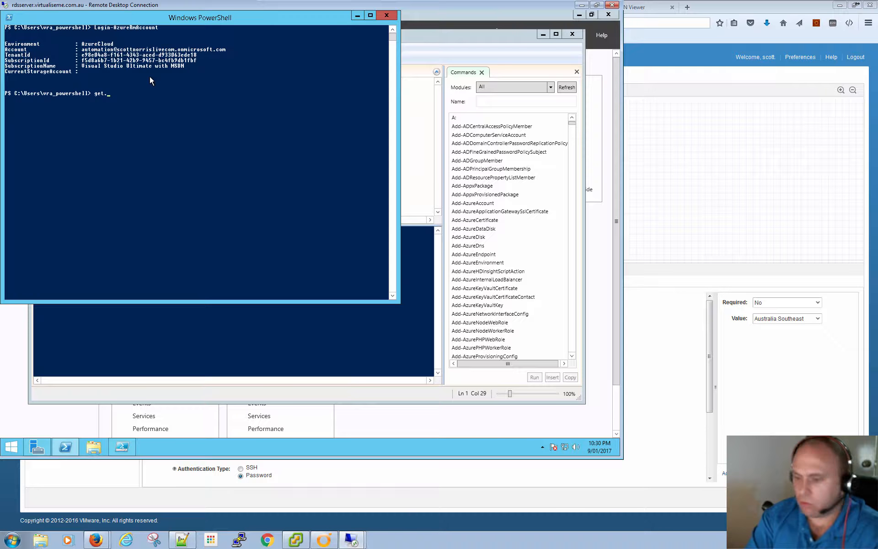
key("BackSpace")
type("-az")
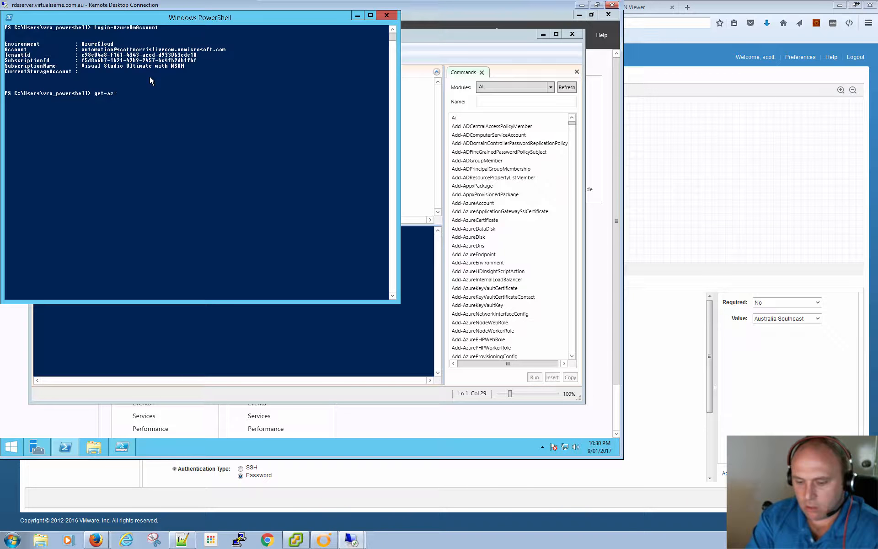
type("urerm")
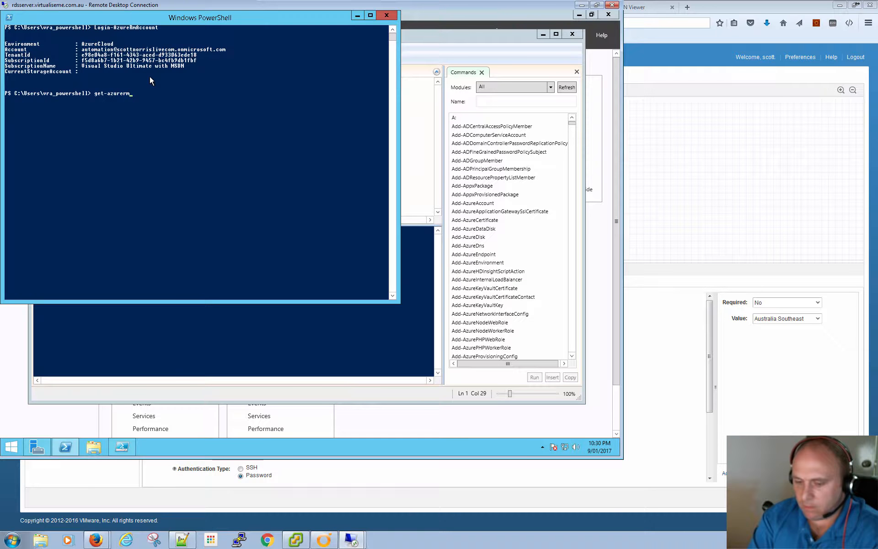
type("vmp")
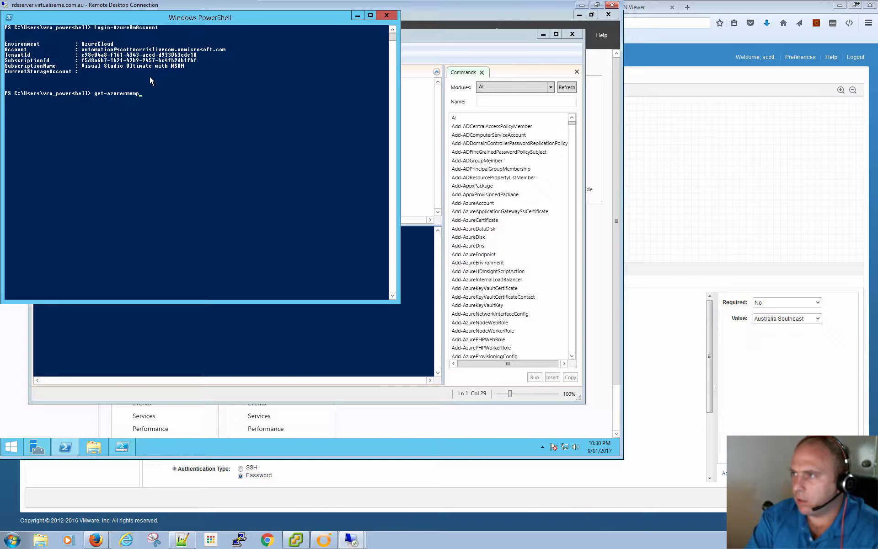
key("BackSpace")
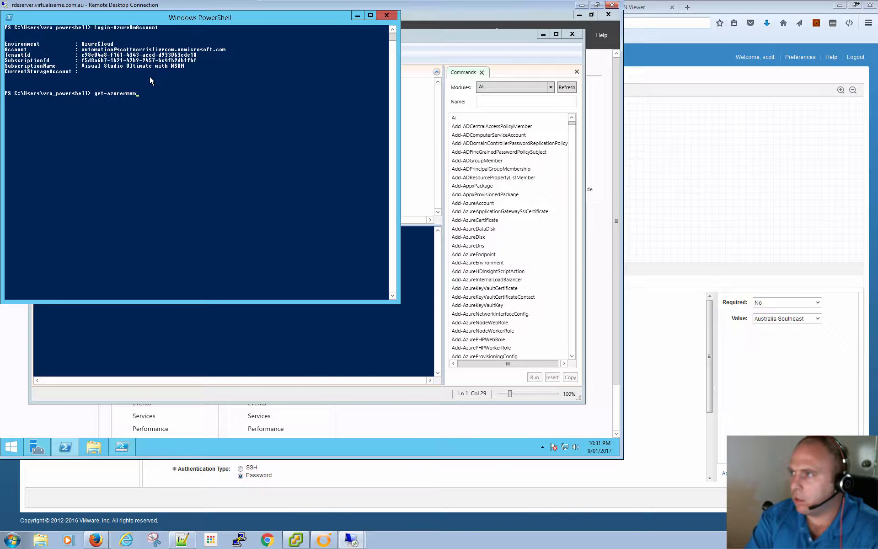
key("BackSpace")
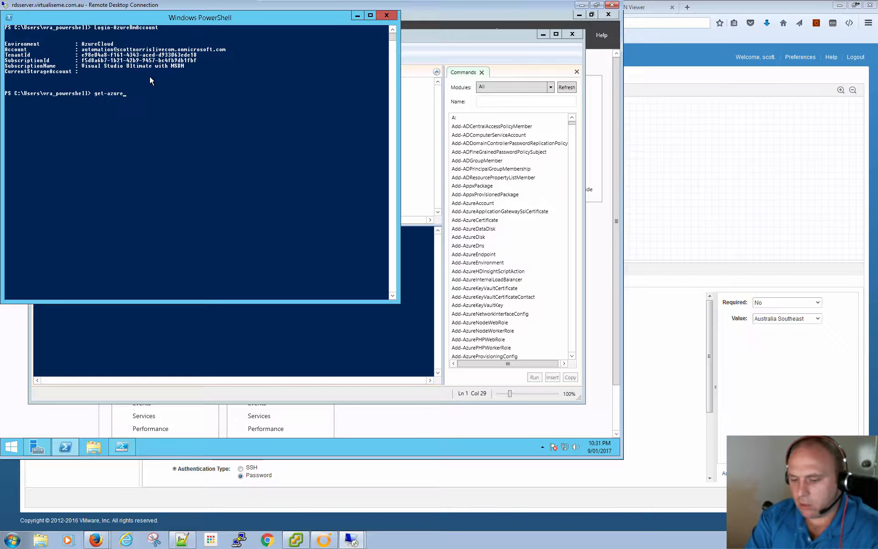
type("rm")
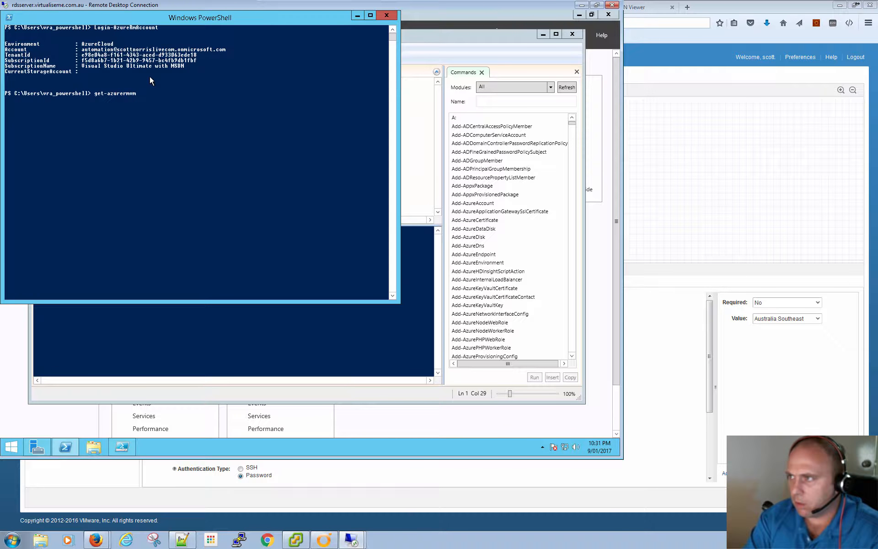
type("vm")
key("Tab")
key("Tab")
key("Tab")
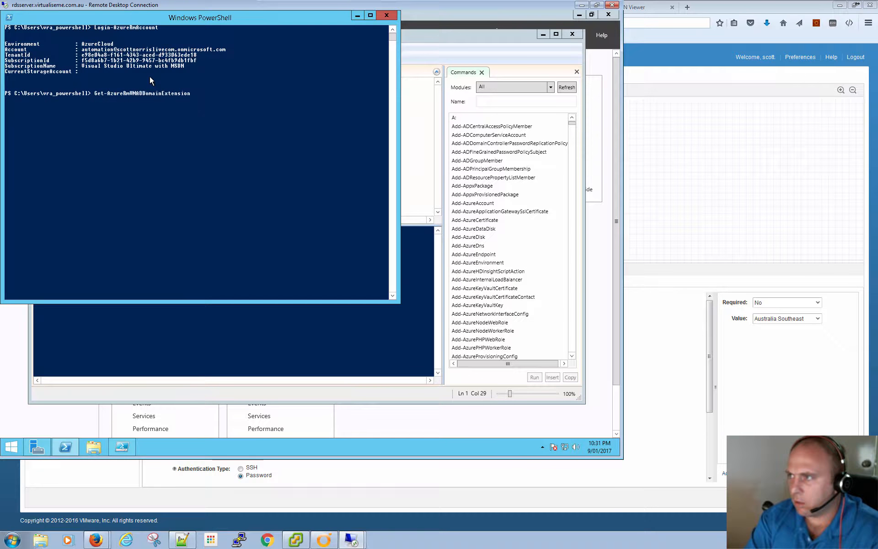
key("Tab")
key("Tab")
key("Tab")
key("Tab")
key("BackSpace")
key("BackSpace")
key("BackSpace")
key("BackSpace")
key("BackSpace")
key("BackSpace")
key("BackSpace")
key("BackSpace")
key("BackSpace")
key("BackSpace")
key("BackSpace")
key("BackSpace")
key("BackSpace")
key("BackSpace")
key("BackSpace")
key("BackSpace")
key("BackSpace")
key("BackSpace")
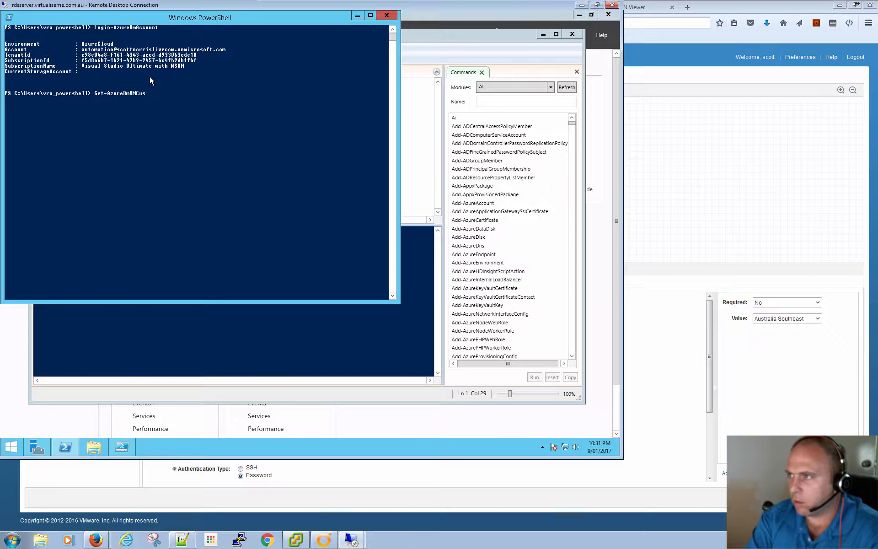
key("BackSpace")
key("BackSpace")
key("BackSpace")
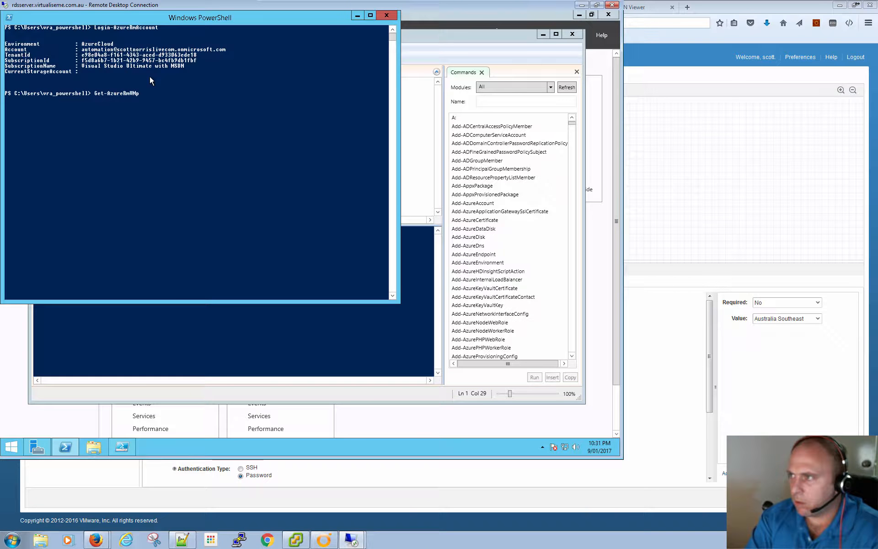
key("Tab")
key("Tab")
key("Tab")
key("Tab")
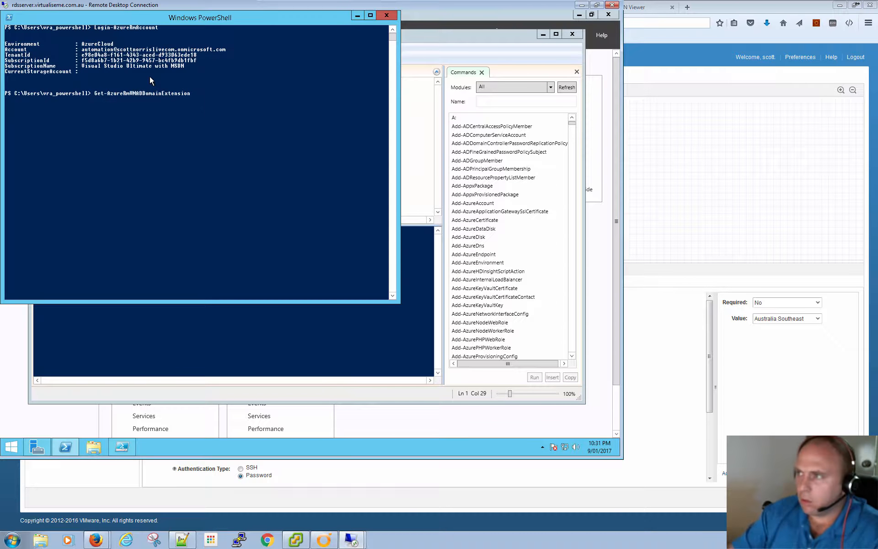
key("Tab")
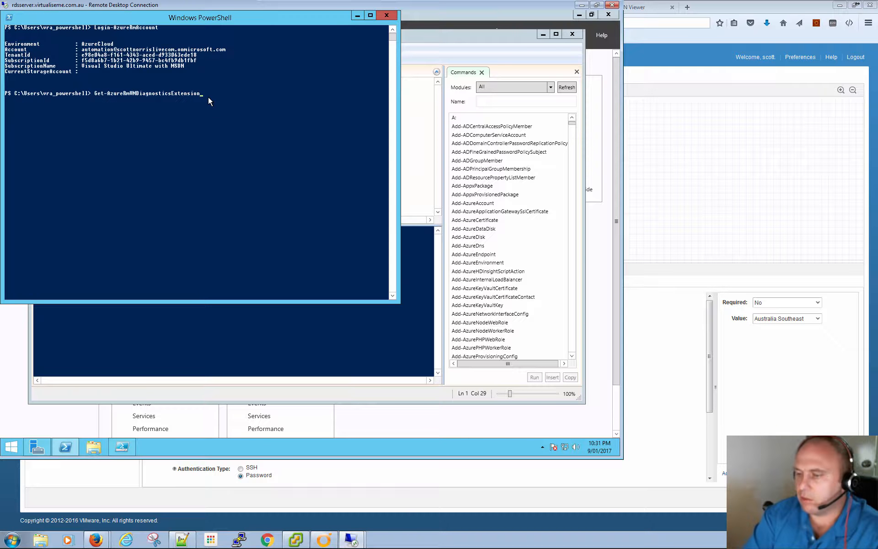
key("BackSpace")
key("BackSpace")
key("BackSpace")
key("BackSpace")
key("BackSpace")
key("BackSpace")
key("BackSpace")
key("BackSpace")
key("BackSpace")
key("BackSpace")
key("BackSpace")
key("BackSpace")
key("BackSpace")
key("BackSpace")
key("BackSpace")
key("BackSpace")
key("BackSpace")
key("BackSpace")
key("BackSpace")
key("BackSpace")
key("BackSpace")
key("BackSpace")
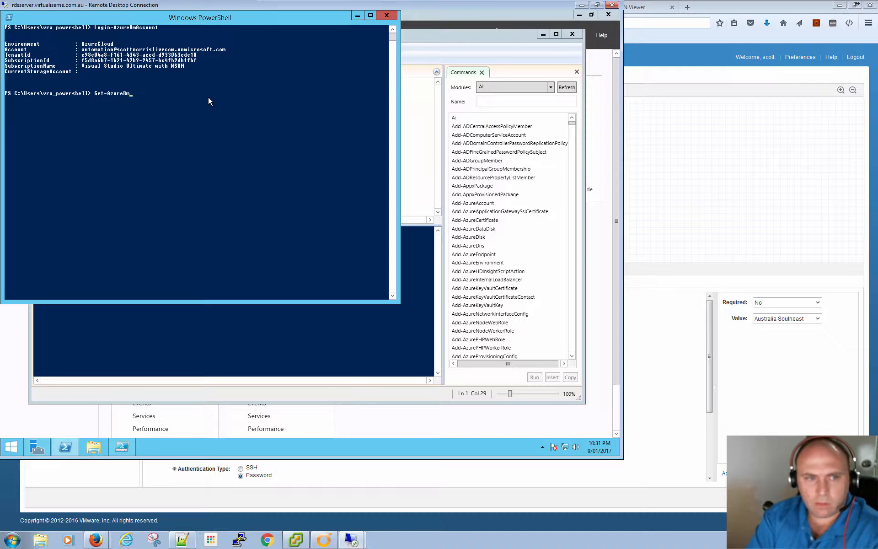
Step: Run Get-AzureRmVMImagePublisher with the location "australia southeast" to list the available image publishers
type("v")
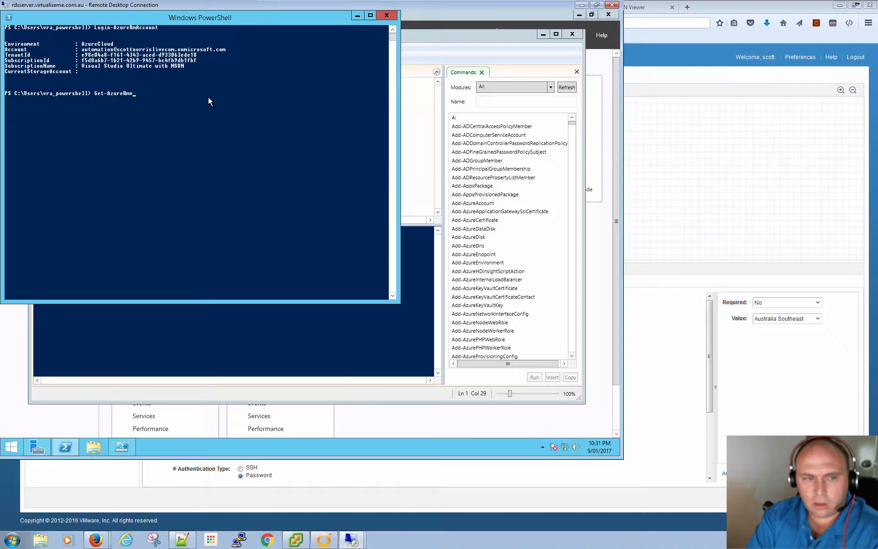
type("mi")
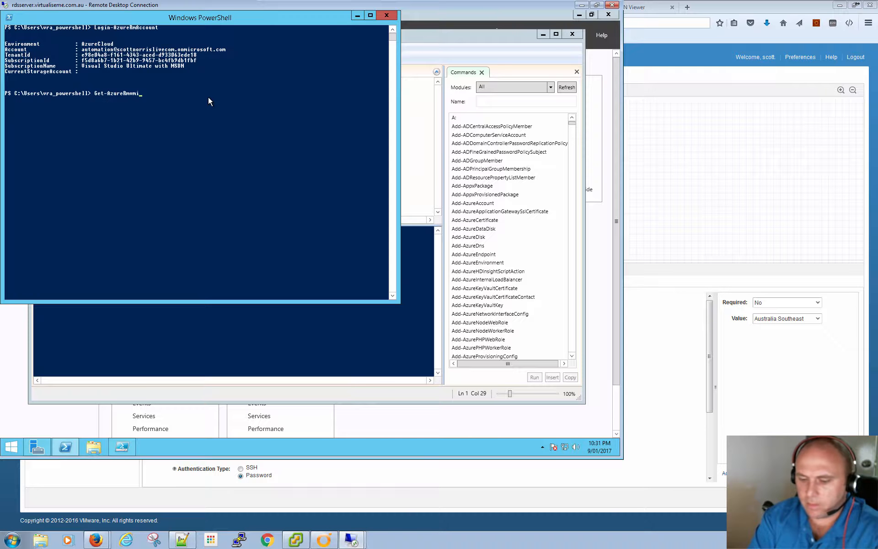
type("magep")
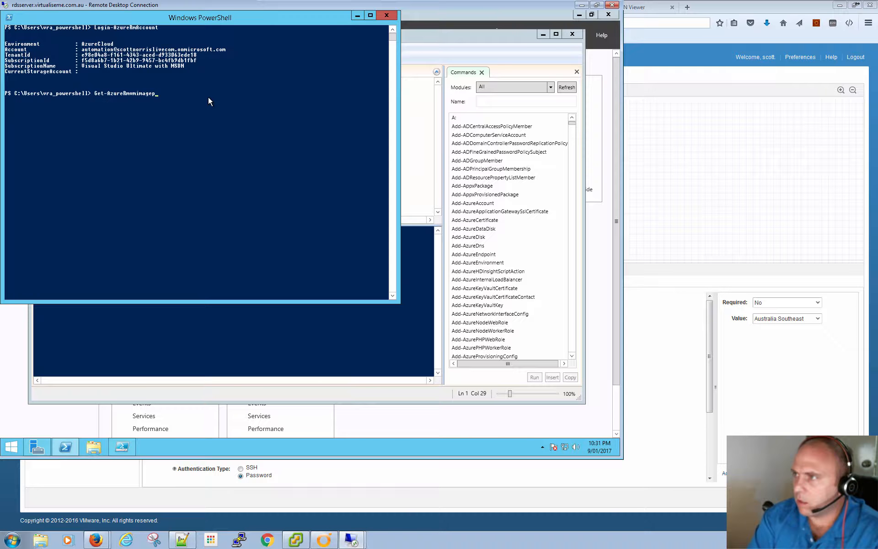
key("Tab")
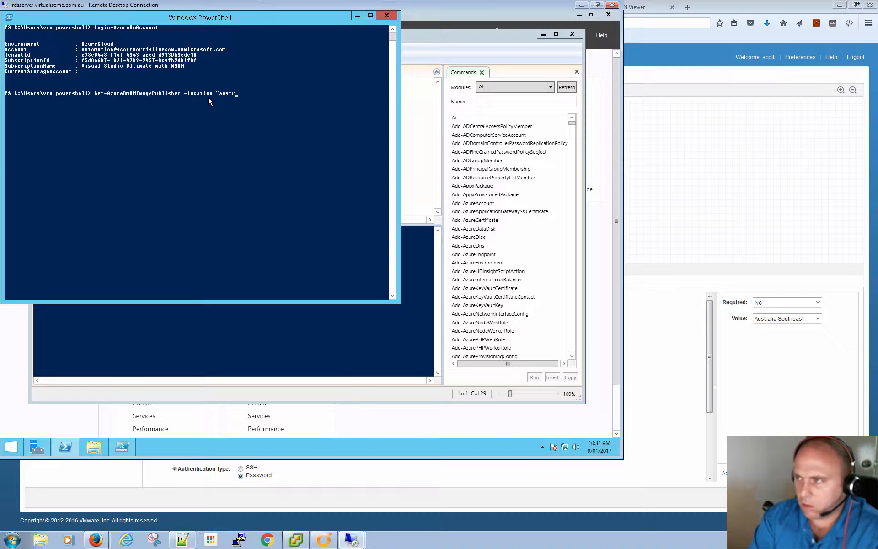
type("alia ")
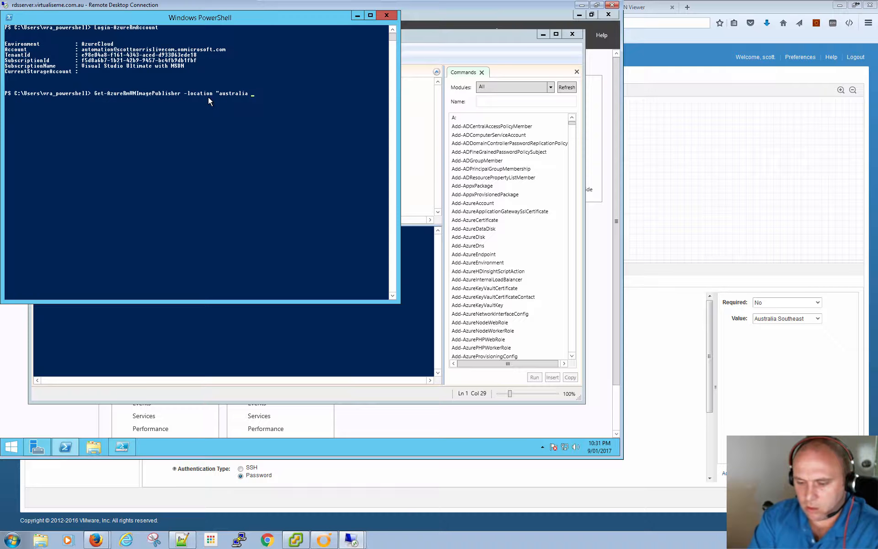
type("southeast")
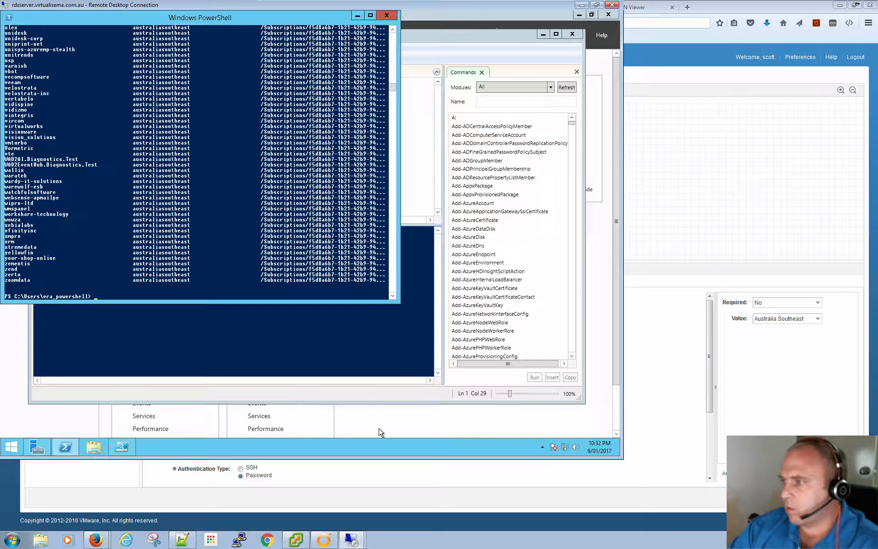
Step: Check the publisher portion of the Virtual Machine Image string in the vRealize Automation blueprint and return to the rdsserver session
left_click(369, 488)
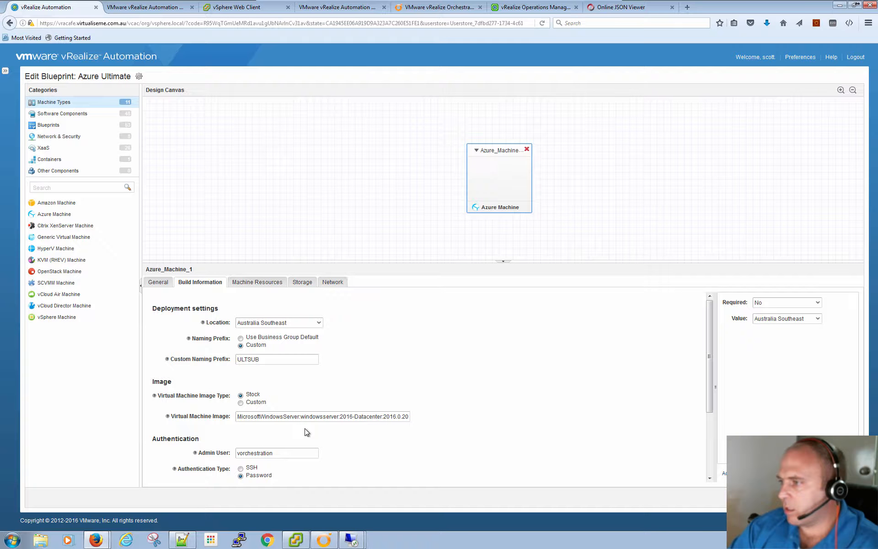
left_click_drag(299, 418, 236, 416)
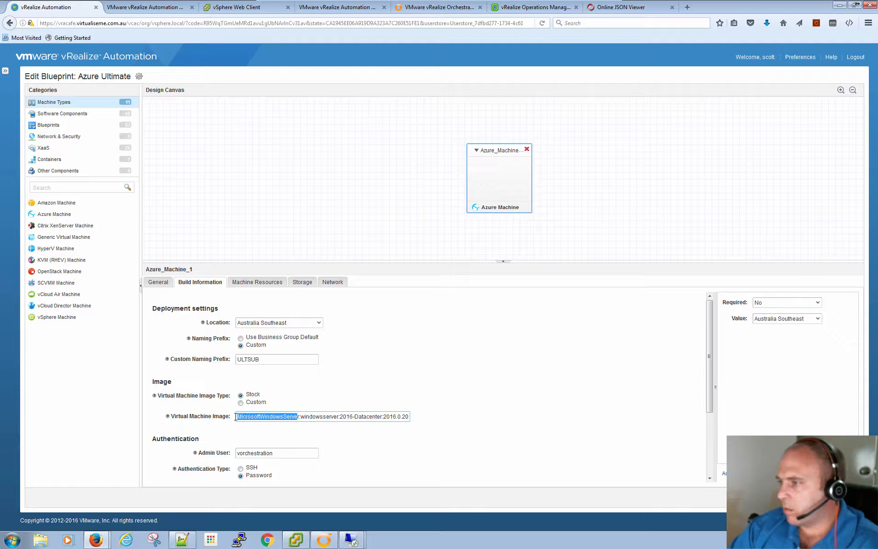
left_click(358, 541)
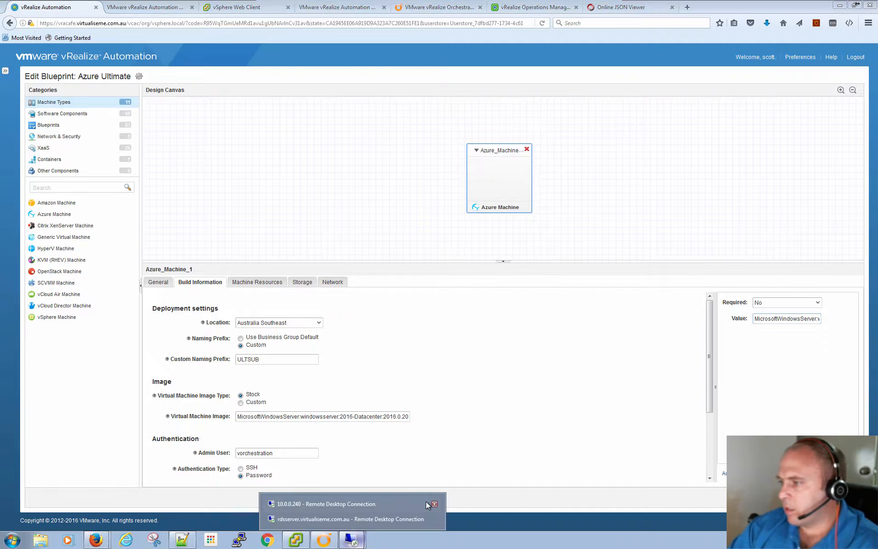
left_click(362, 519)
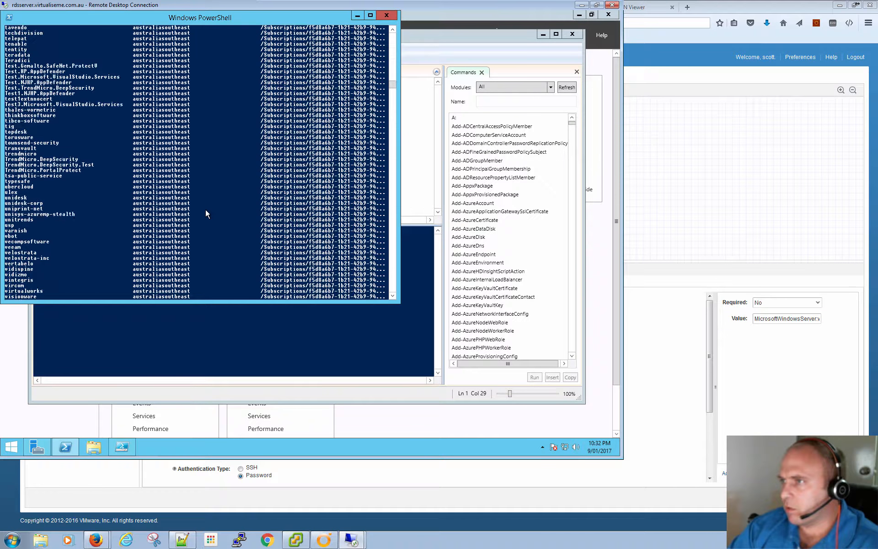
Step: Find the MicrosoftWindowsServer publisher in the PowerShell output and highlight its name
left_click_drag(393, 81, 392, 68)
scroll(127, 98, "up", 4)
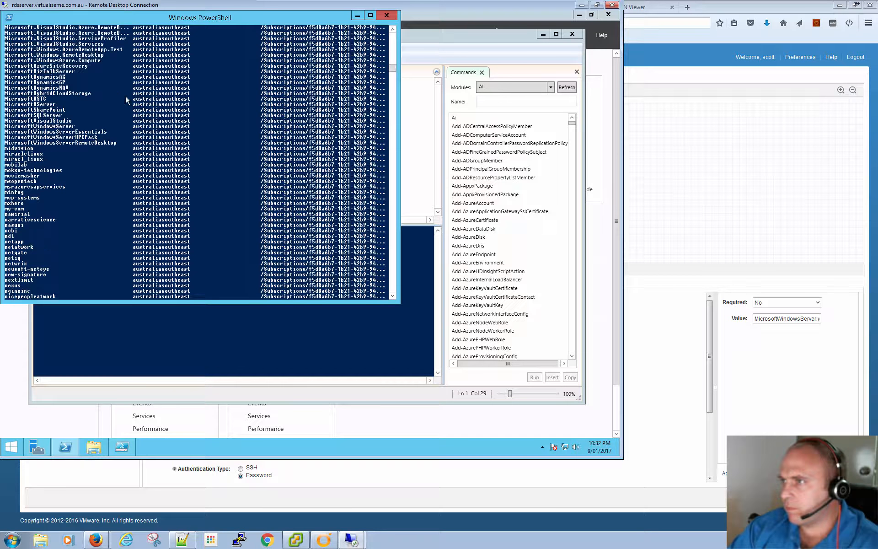
left_click_drag(76, 143, 6, 146)
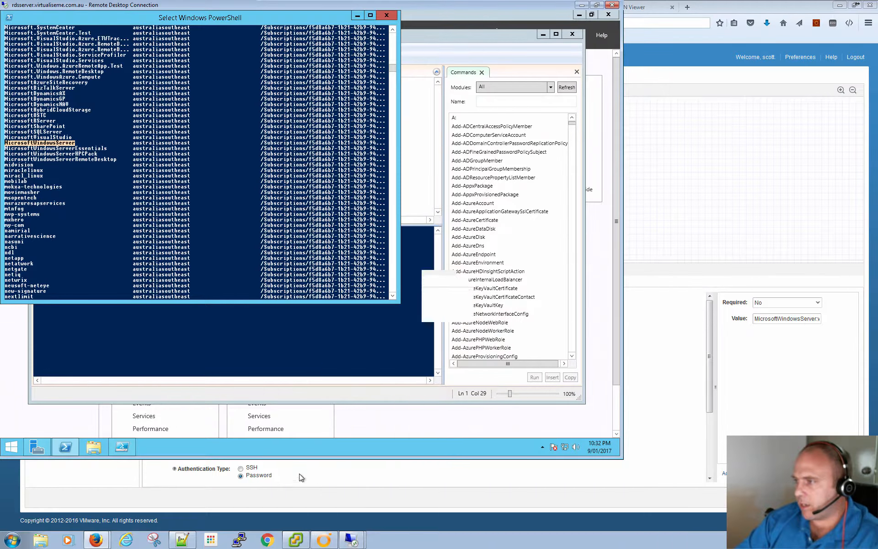
Step: Compare the highlighted publisher with the blueprint's Virtual Machine Image string, and go back to the PowerShell console in the rdsserver session
left_click(351, 540)
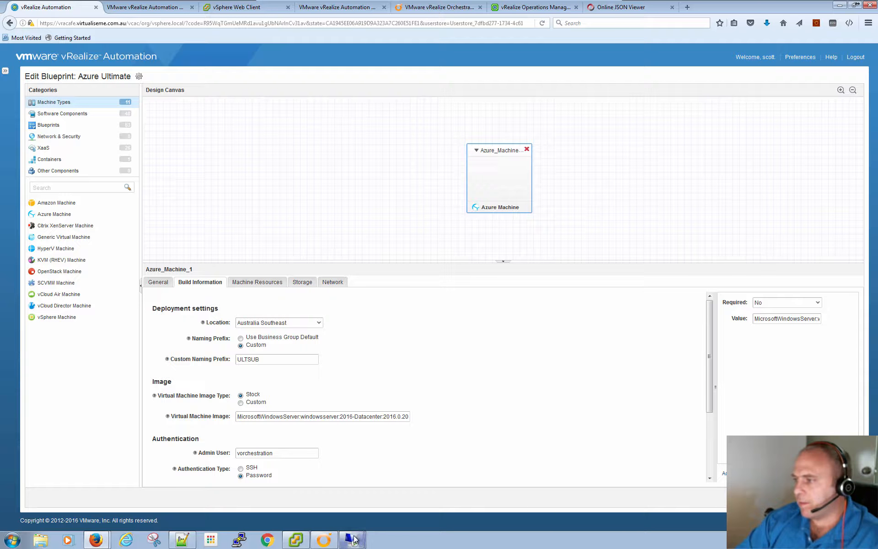
mouse_move(352, 539)
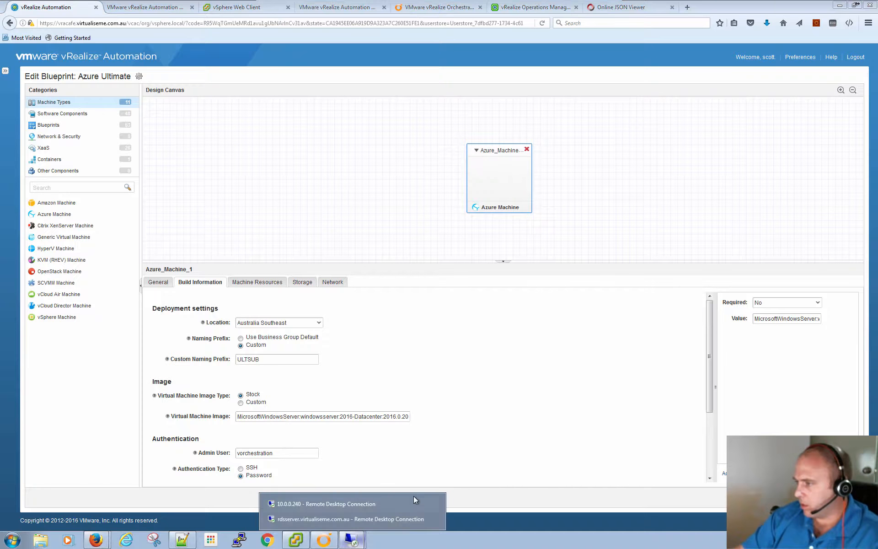
left_click(335, 520)
left_click(185, 321)
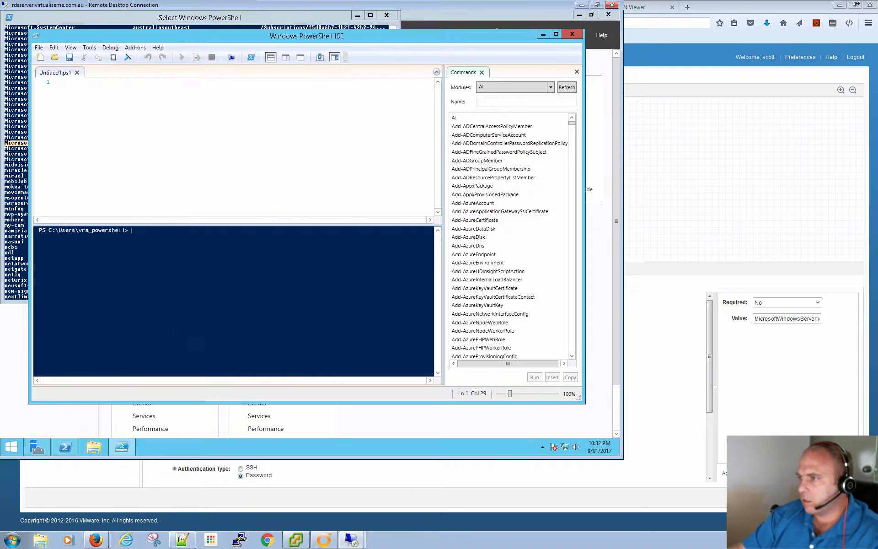
key("alt+Tab")
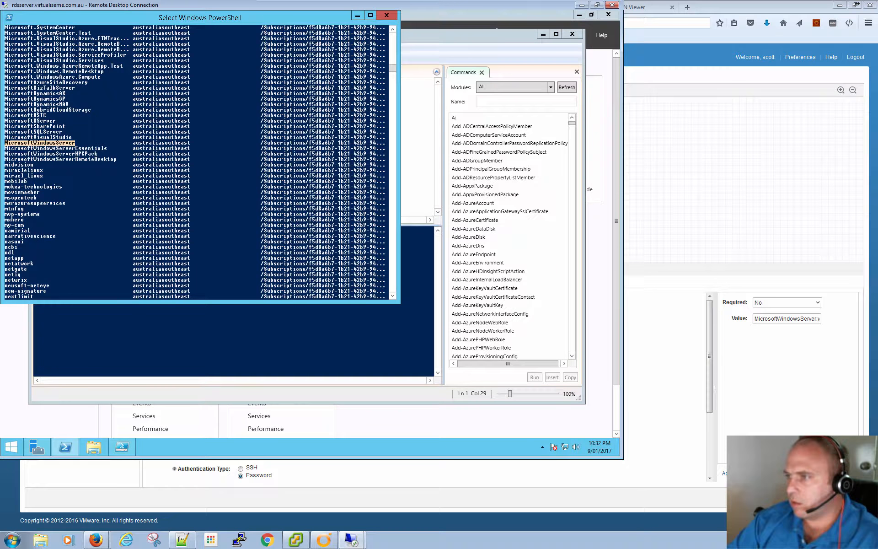
Step: Clear the text selection in the console and run Get-AzureRmVMImageOffer without parameters
key("Escape")
type("get-azurevm")
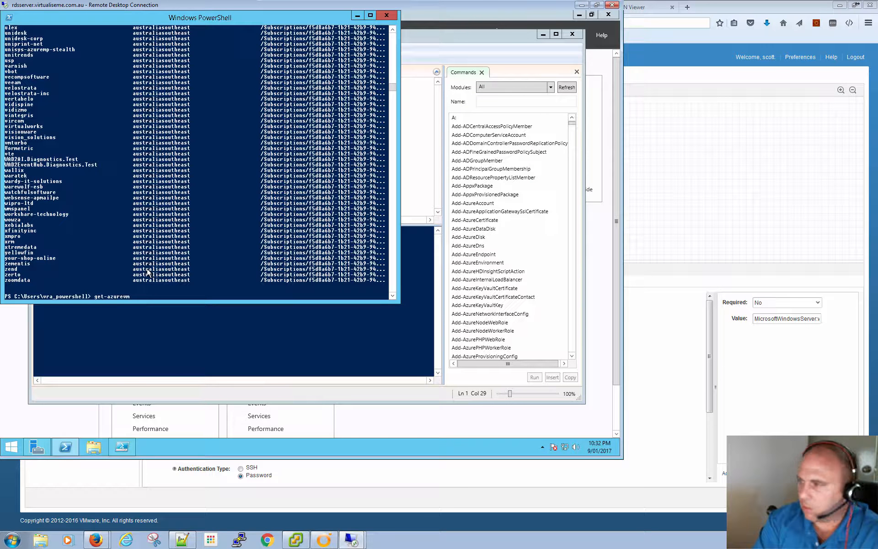
type("ima")
key("Tab")
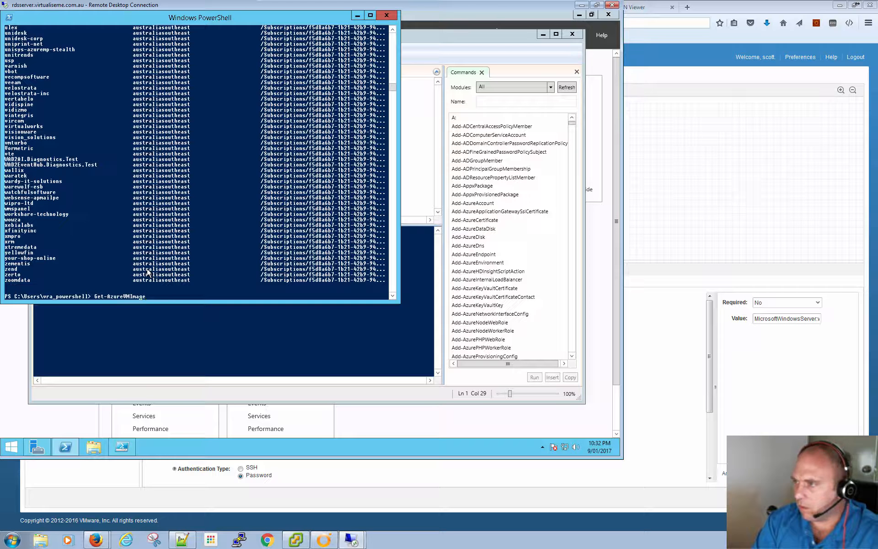
type("rm")
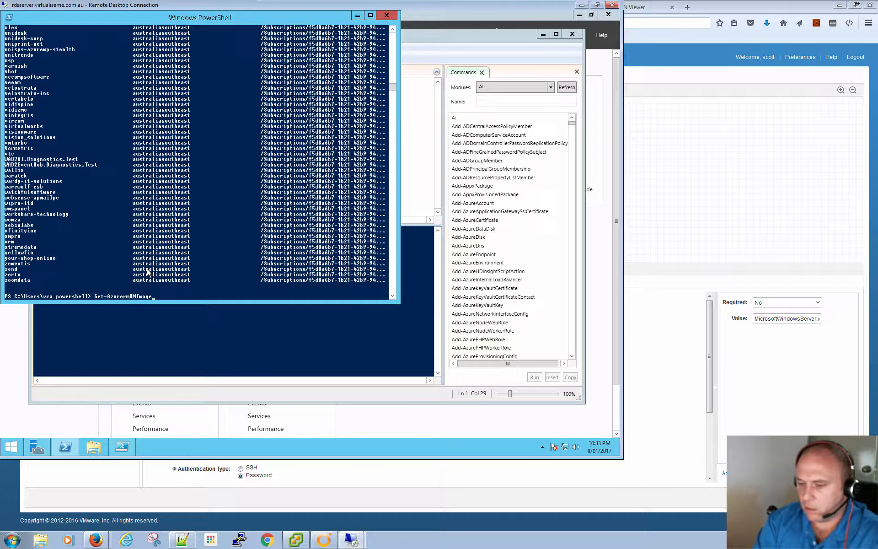
key("Tab")
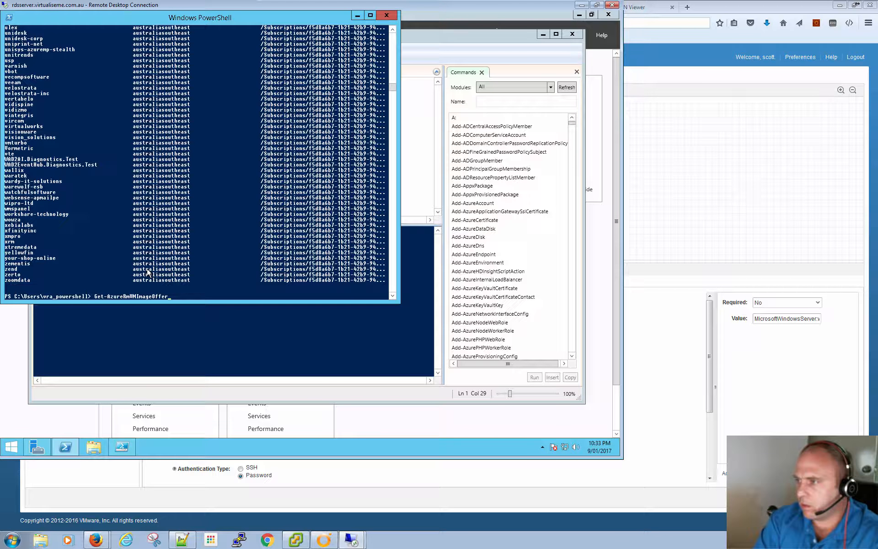
key("Return")
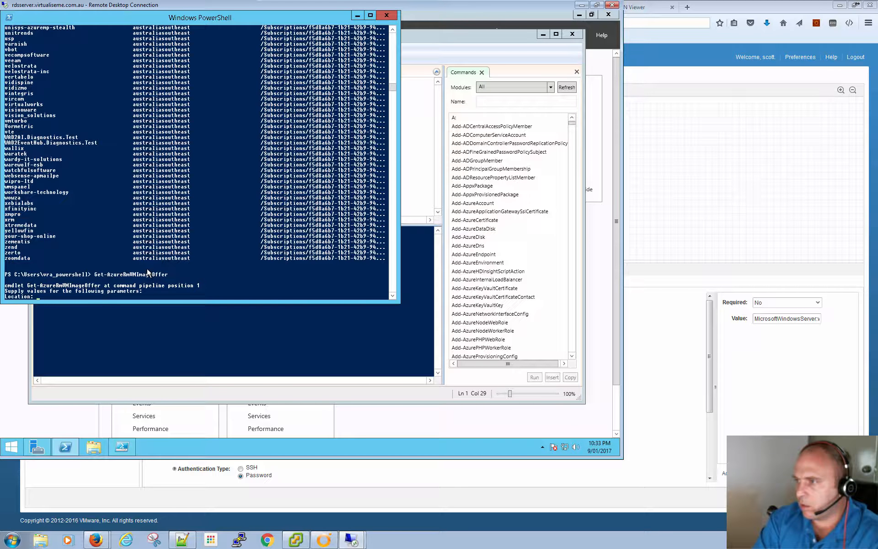
Step: Supply "australia southeast" as the Location value for the image offer query
type("sou")
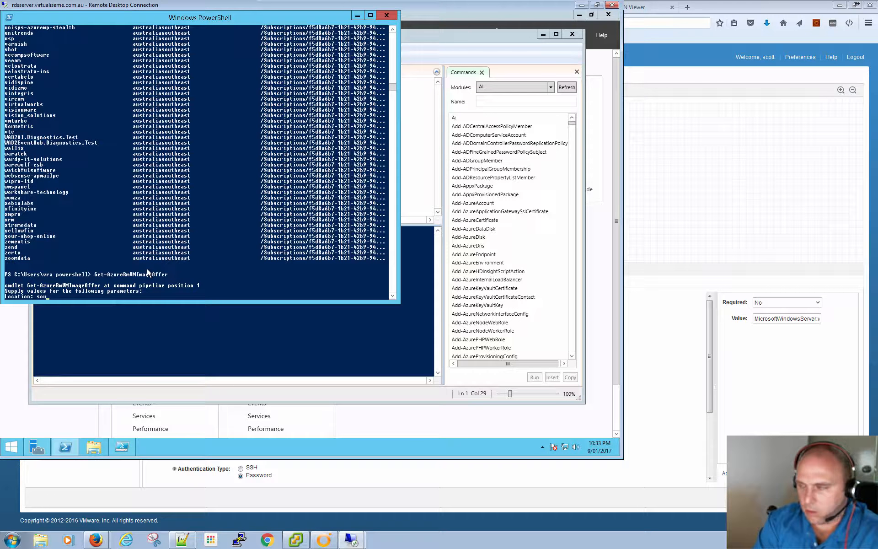
key("BackSpace")
key("BackSpace")
key("BackSpace")
type("aus")
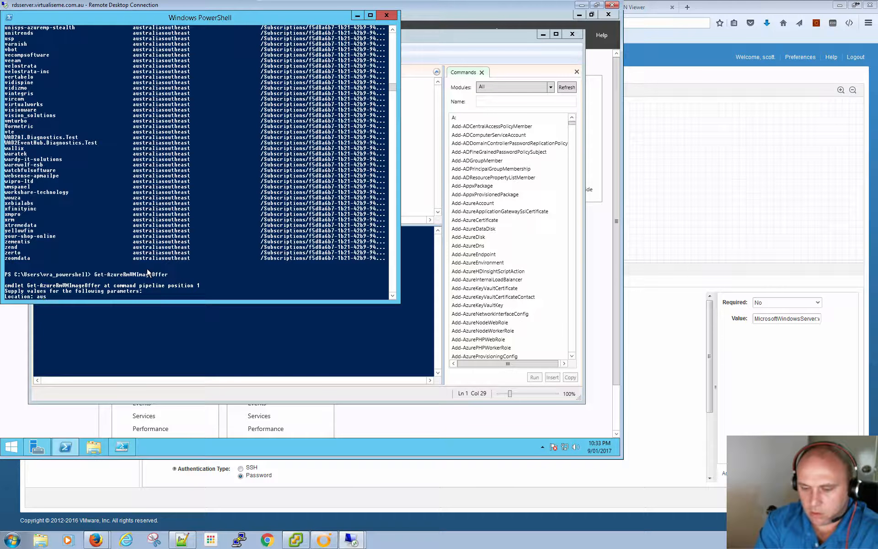
type("tralia")
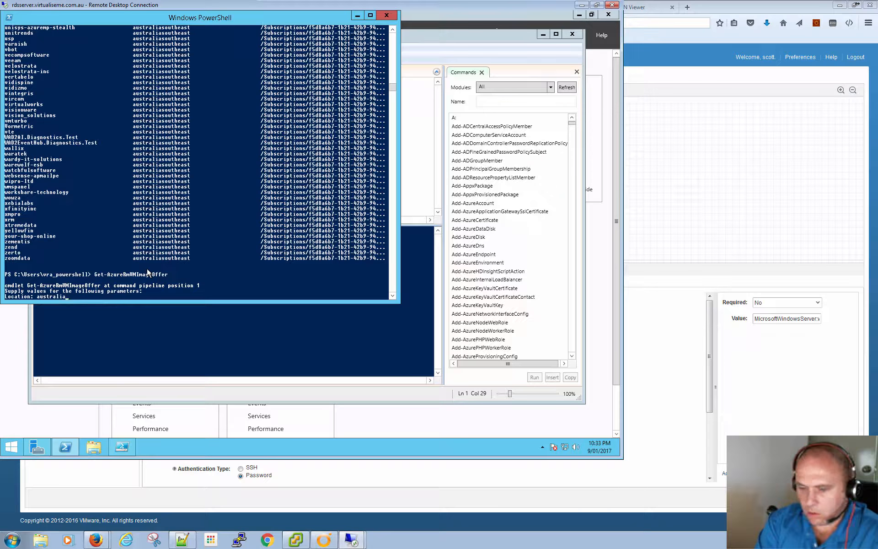
type(" southeast")
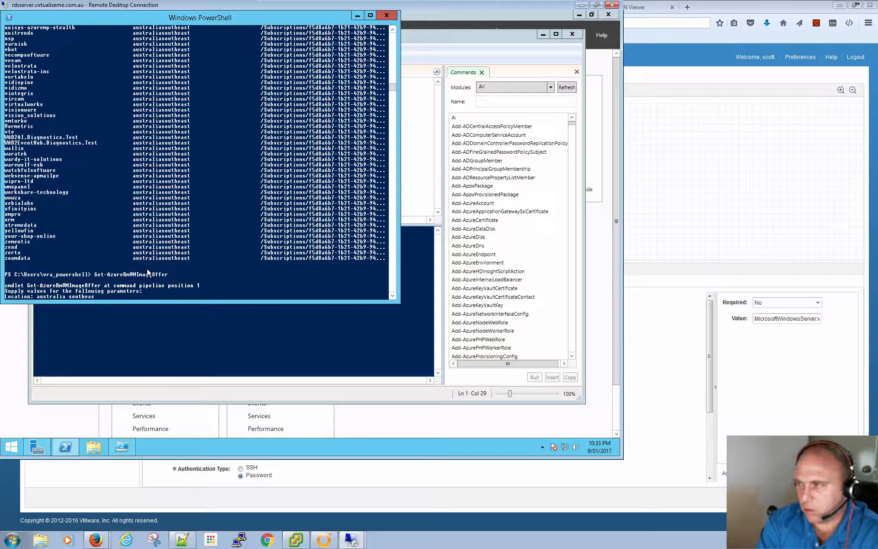
key("Return")
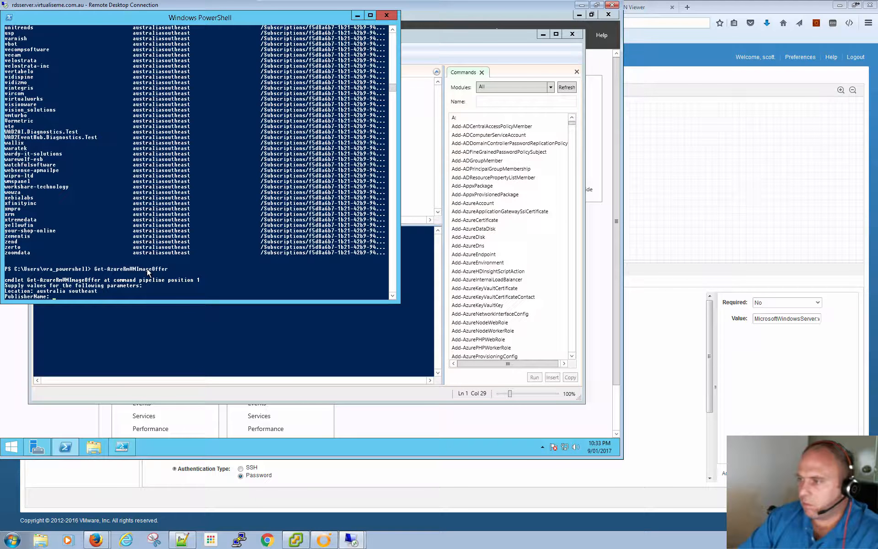
Step: Try to copy the publisher name from the blueprint's Virtual Machine Image string and return to the rdsserver PowerShell prompt
left_click(330, 471)
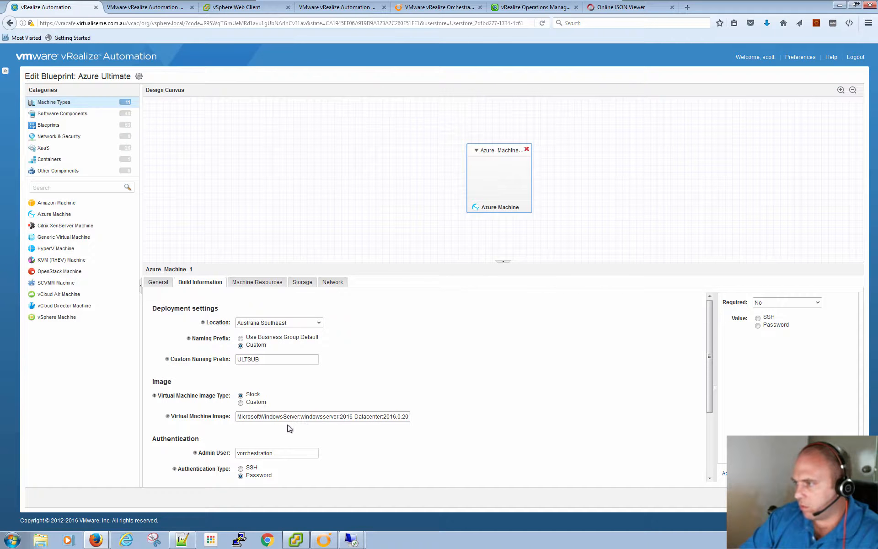
double_click(299, 417)
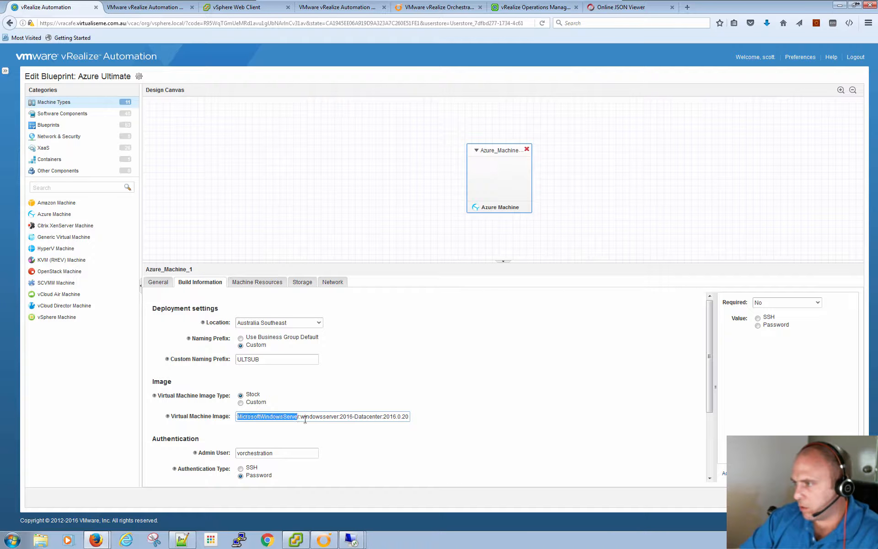
left_click_drag(300, 418, 235, 417)
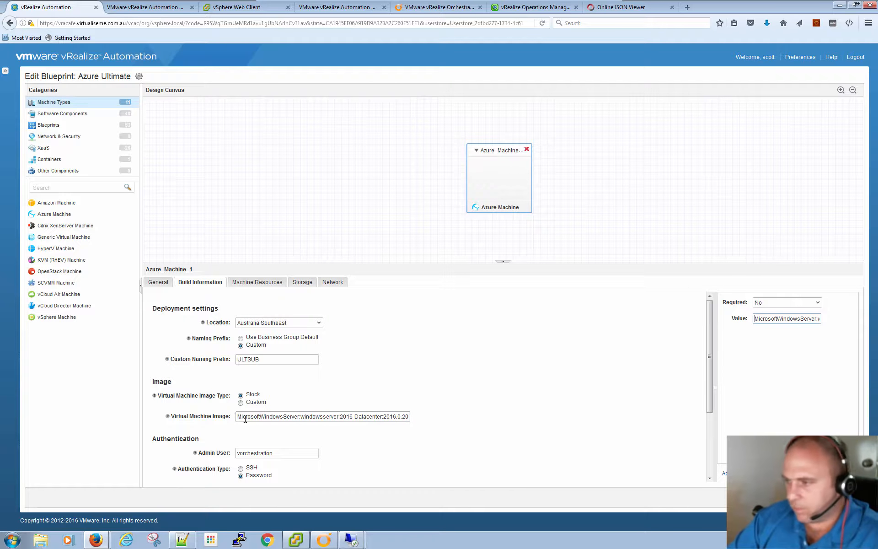
mouse_move(351, 540)
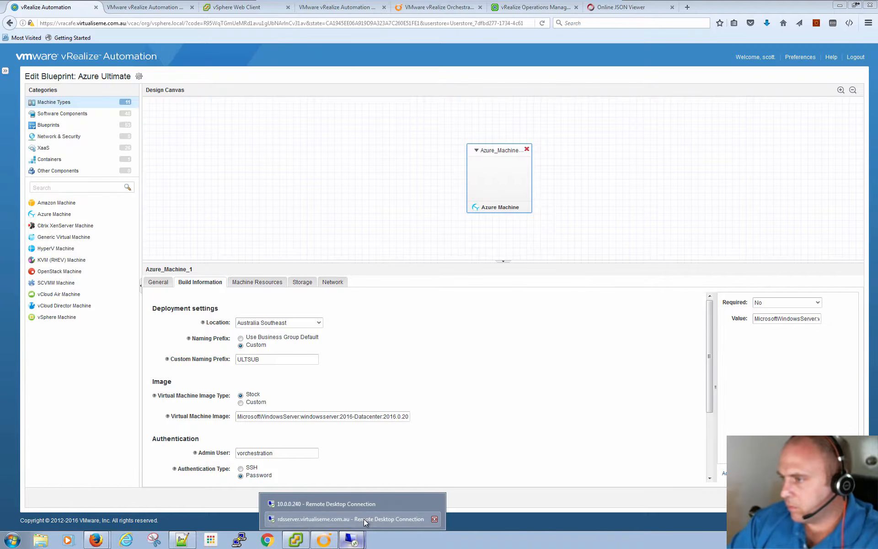
left_click(364, 519)
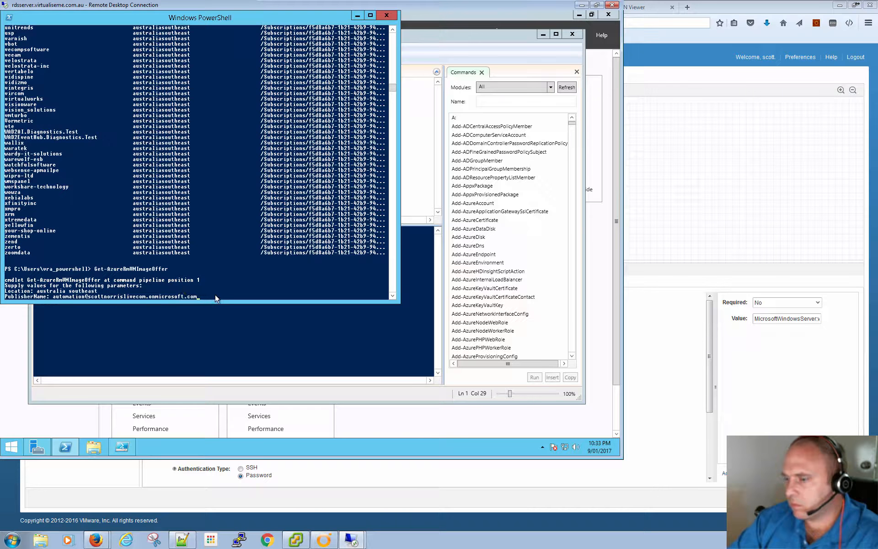
Step: Erase the wrongly pasted account address from the PublisherName prompt of the image offer query
key("BackSpace")
key("BackSpace")
key("BackSpace")
key("BackSpace")
key("BackSpace")
key("BackSpace")
key("BackSpace")
key("BackSpace")
key("BackSpace")
key("BackSpace")
key("BackSpace")
key("BackSpace")
key("BackSpace")
key("BackSpace")
key("BackSpace")
key("BackSpace")
key("BackSpace")
key("BackSpace")
key("BackSpace")
key("BackSpace")
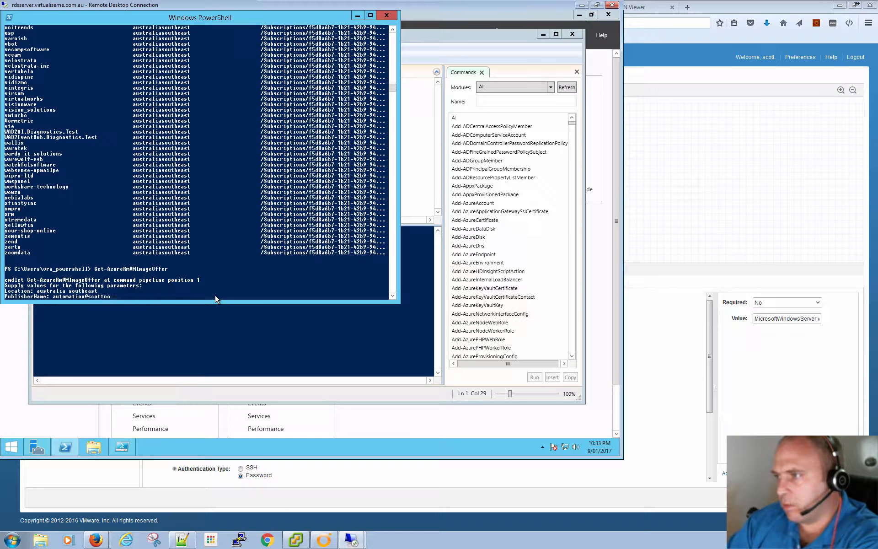
key("BackSpace")
key("BackSpace")
key("BackSpace")
key("BackSpace")
key("BackSpace")
key("BackSpace")
key("BackSpace")
key("BackSpace")
key("BackSpace")
key("BackSpace")
key("BackSpace")
key("BackSpace")
left_click(209, 303)
right_click(196, 304)
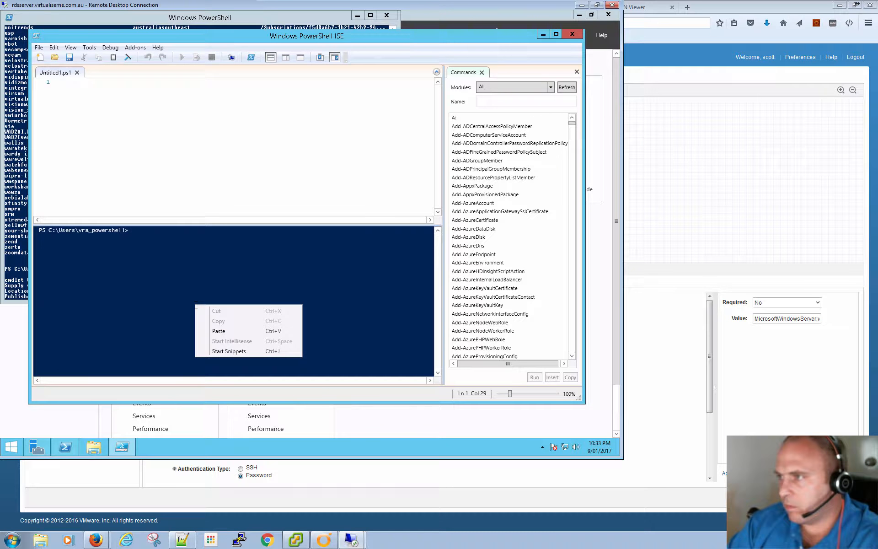
left_click(221, 331)
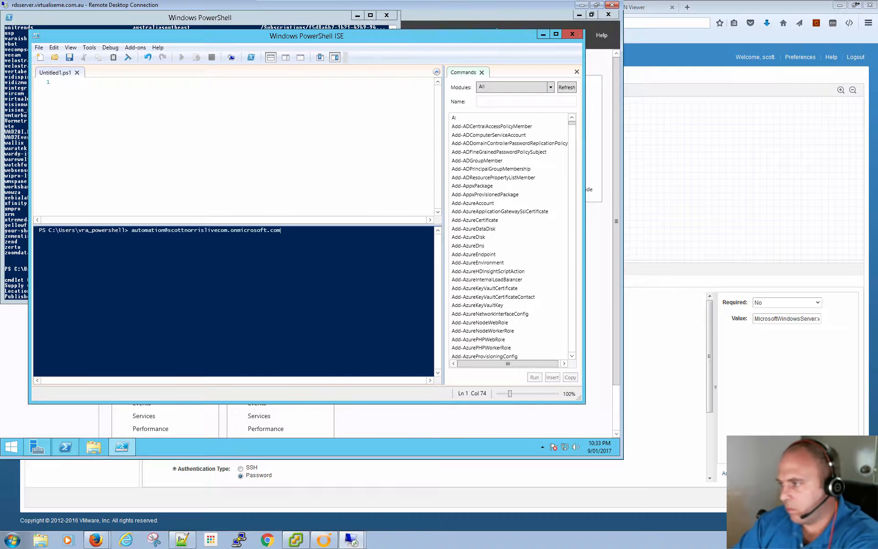
key("BackSpace")
key("BackSpace")
key("BackSpace")
key("BackSpace")
key("BackSpace")
key("BackSpace")
key("BackSpace")
key("BackSpace")
key("BackSpace")
key("BackSpace")
key("BackSpace")
key("BackSpace")
key("BackSpace")
key("BackSpace")
key("BackSpace")
key("BackSpace")
key("BackSpace")
key("BackSpace")
key("BackSpace")
key("BackSpace")
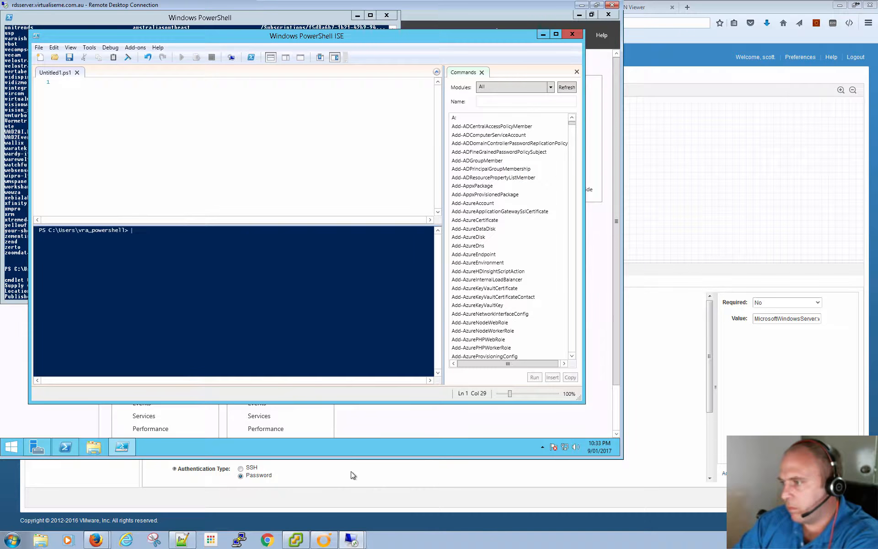
Step: Copy MicrosoftWindowsServer from the blueprint's Virtual Machine Image string and submit it as the PublisherName for the image offer query in the rdsserver session
left_click(327, 474)
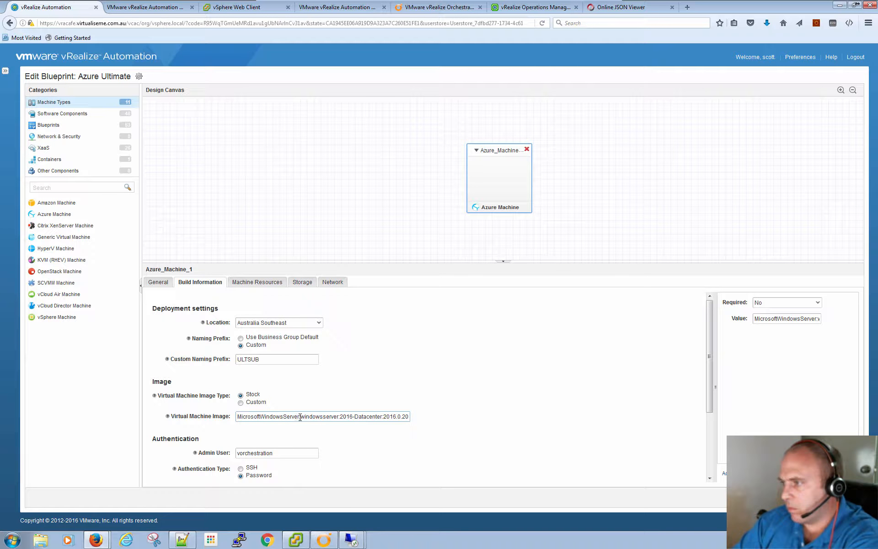
left_click_drag(300, 418, 229, 417)
key("ctrl+c")
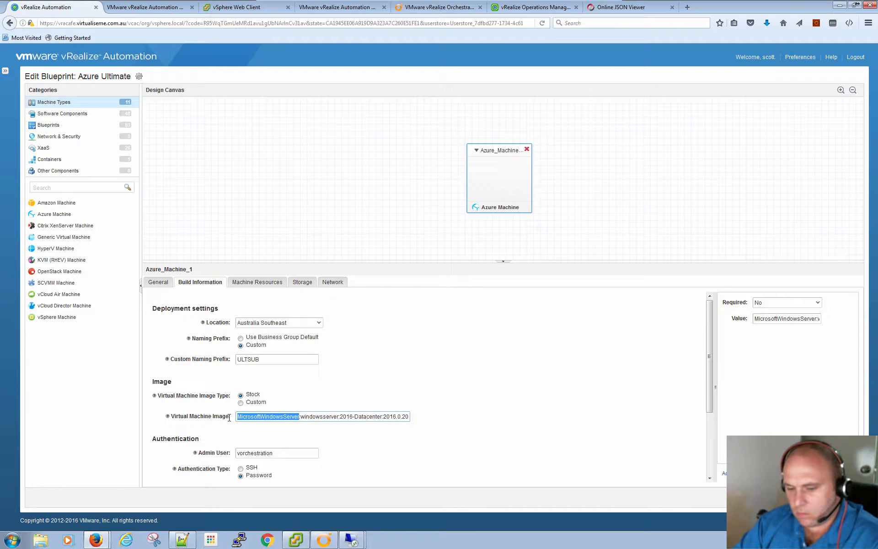
left_click(351, 539)
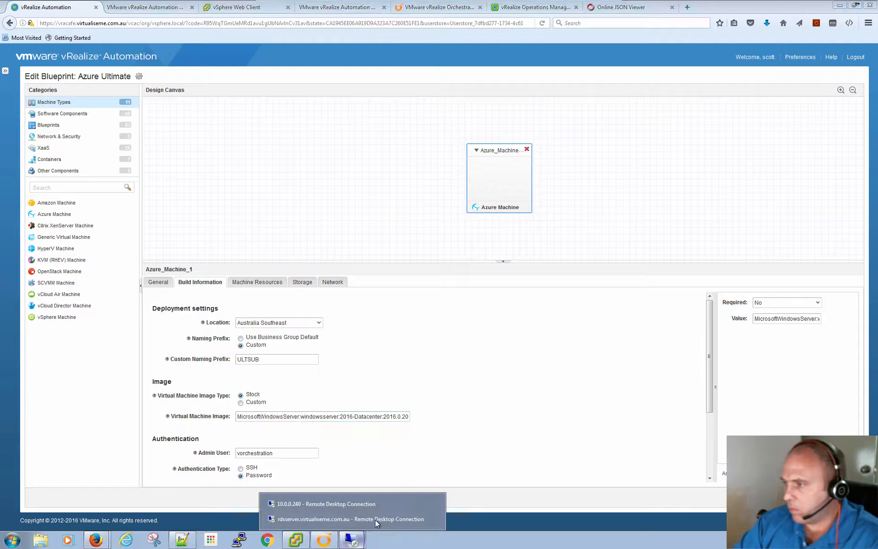
left_click(309, 519)
left_click(23, 247)
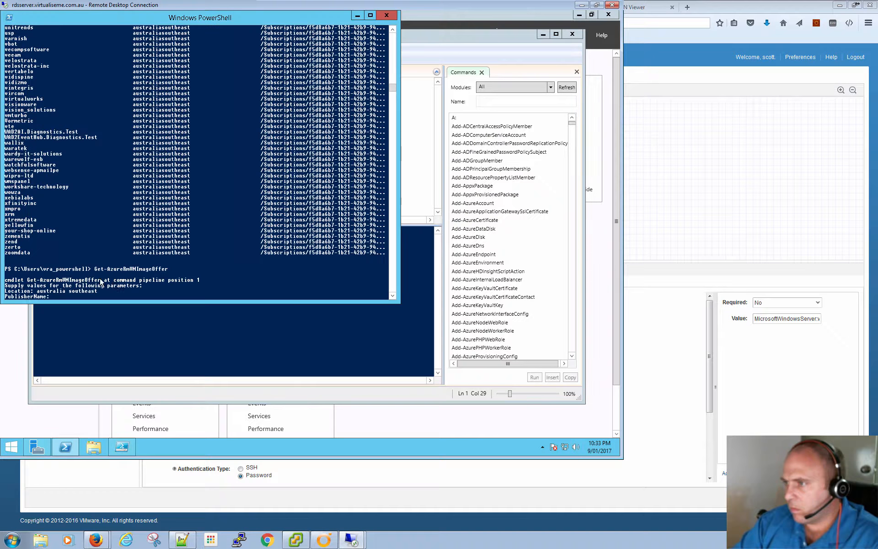
right_click(121, 284)
key("Return")
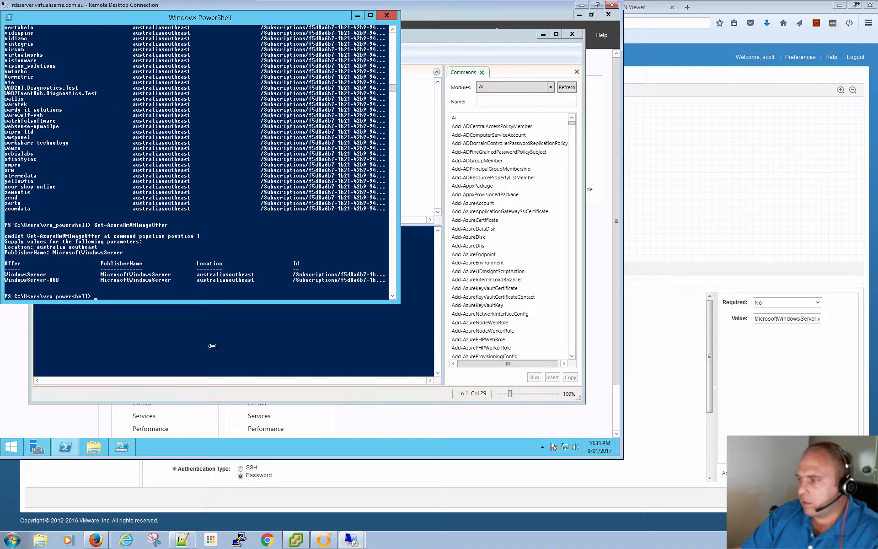
Step: Check the SKU and version at the end of the blueprint's Virtual Machine Image string, and return to the rdsserver PowerShell console
left_click(336, 484)
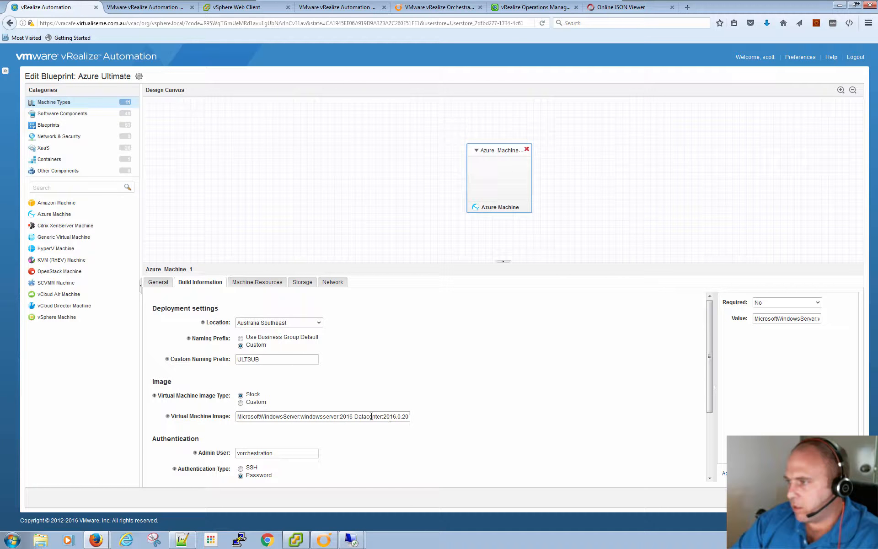
left_click_drag(371, 416, 409, 418)
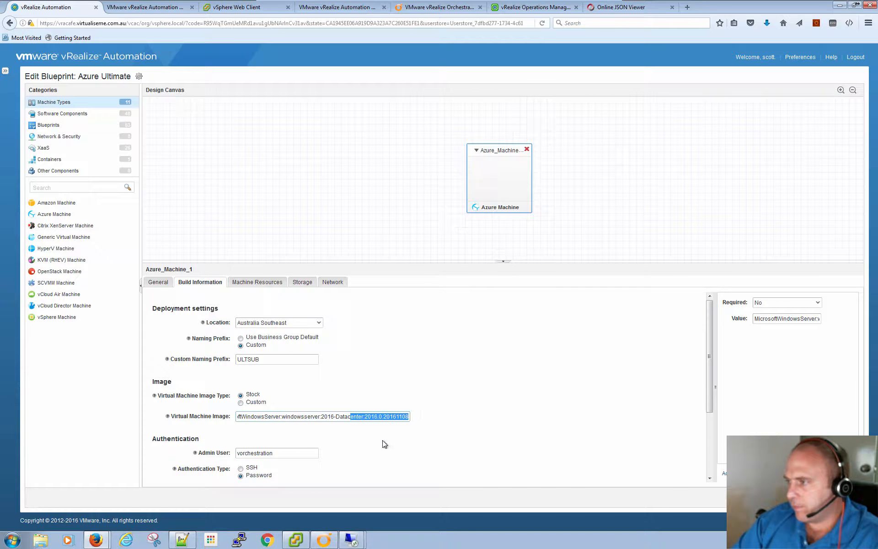
left_click(354, 542)
left_click(341, 519)
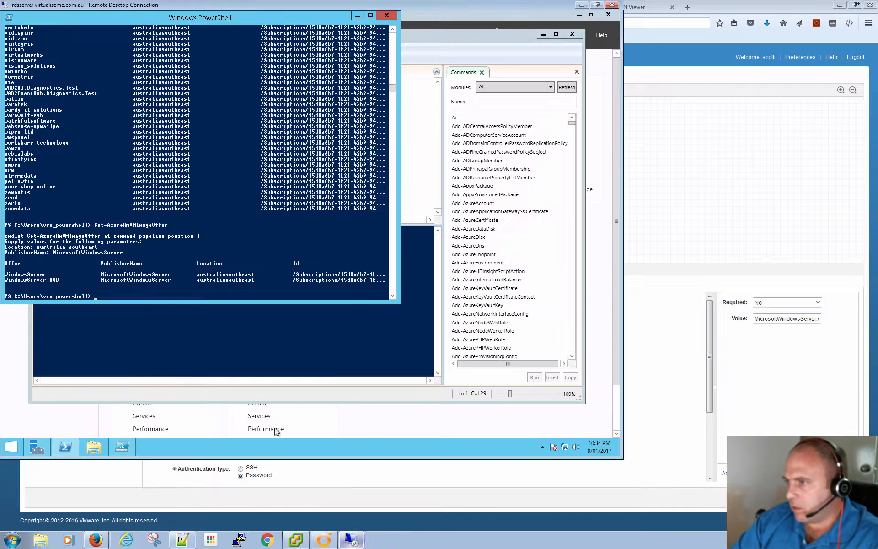
Step: Run Get-AzureRmVMImageSku without parameters in the PowerShell console
type("get")
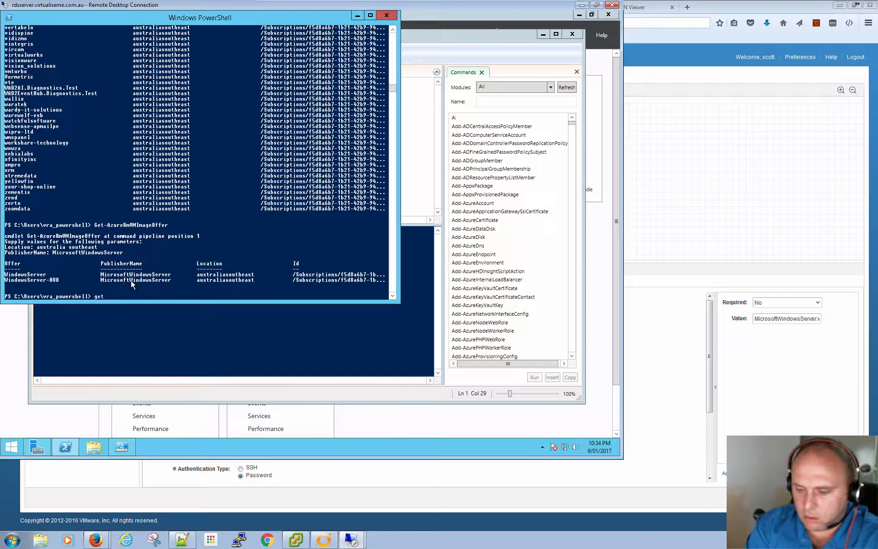
type("-azu")
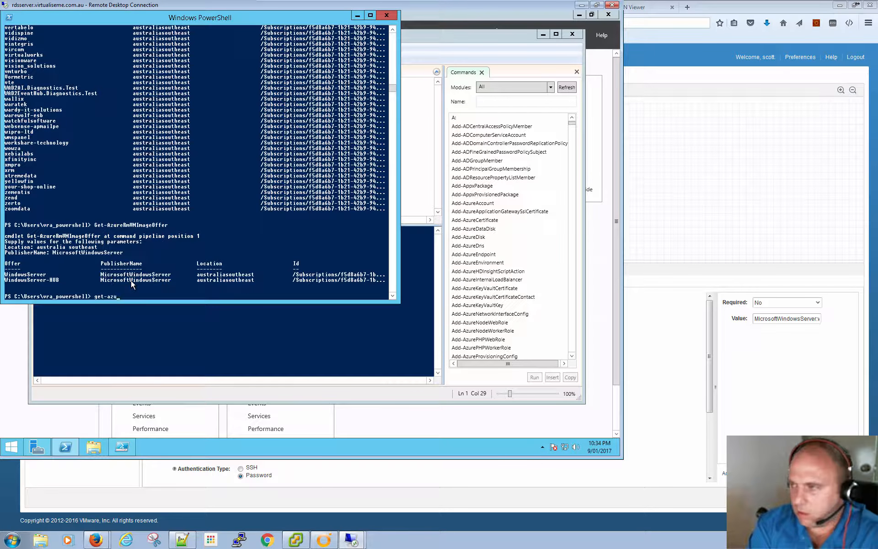
type("re")
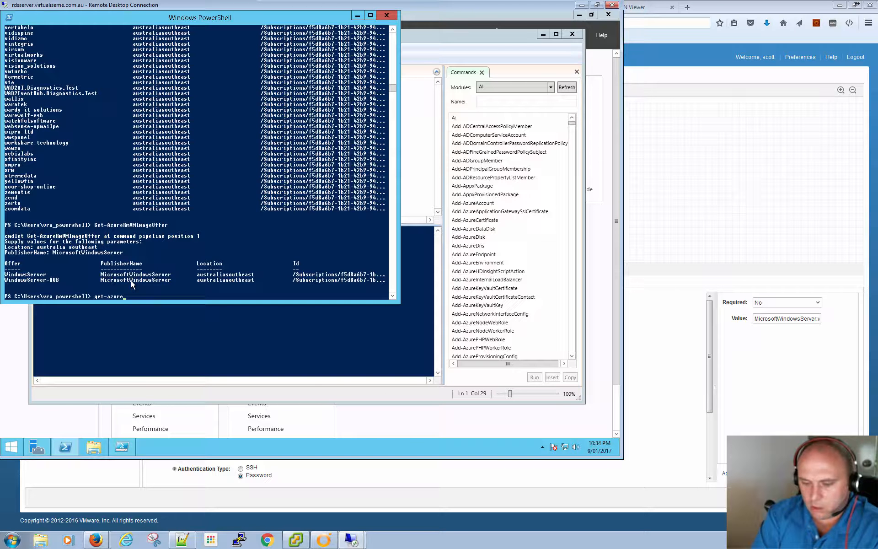
type("rmvmi")
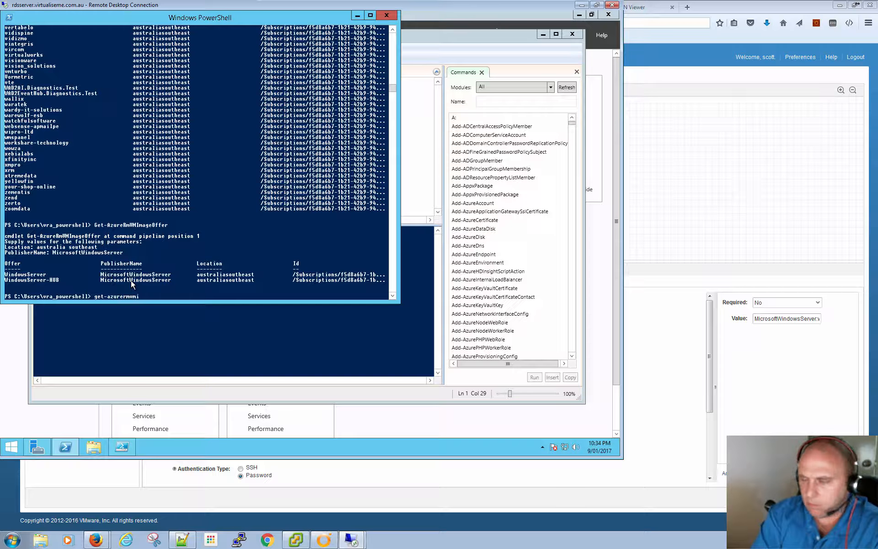
type("mag")
key("Tab")
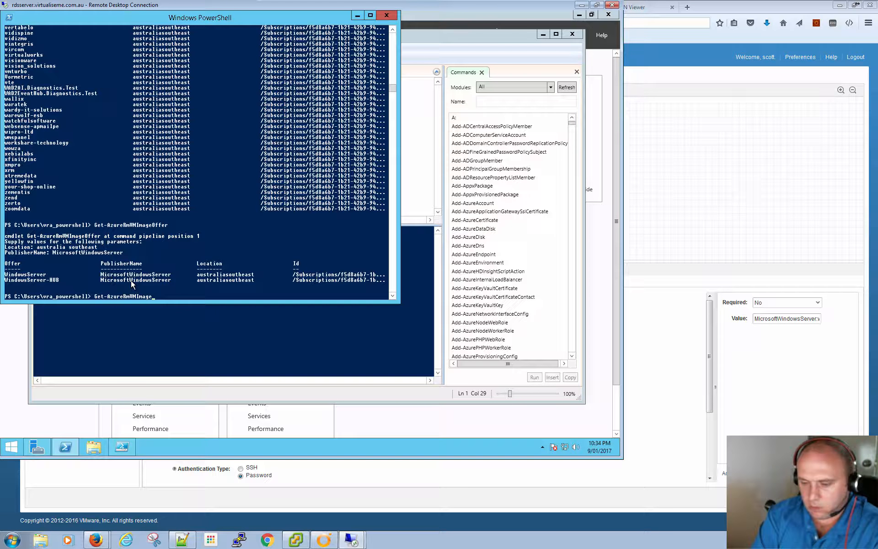
type("s")
key("Tab")
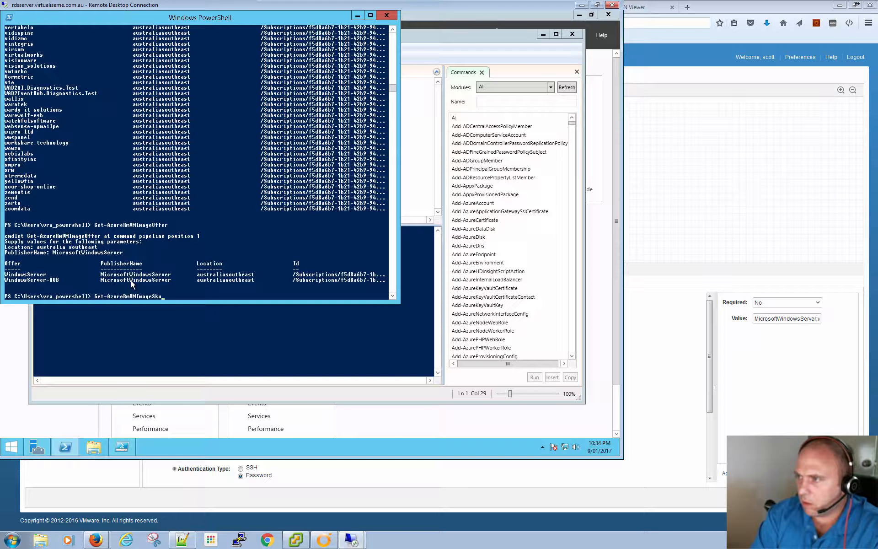
key("Return")
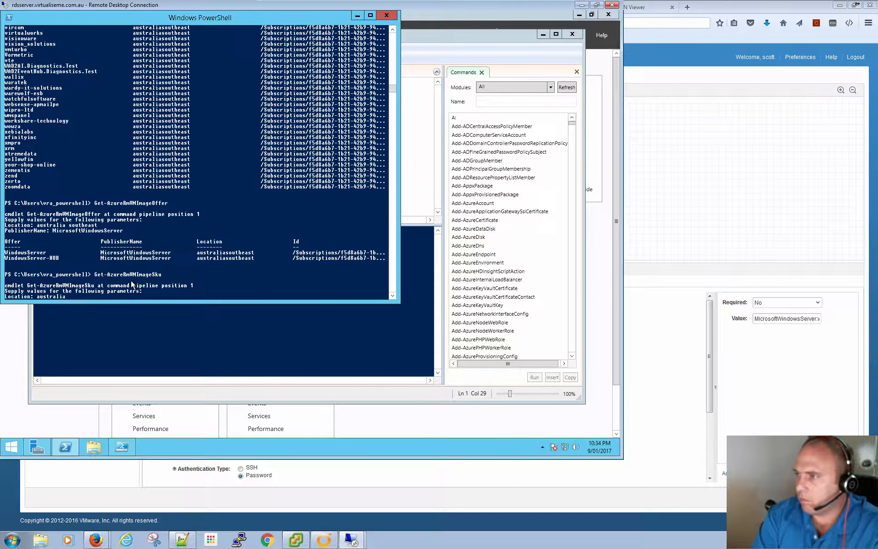
Step: Supply "australia southeast" as the Location and MicrosoftWindowsServer as the PublisherName for the SKU query
type("australia southeast")
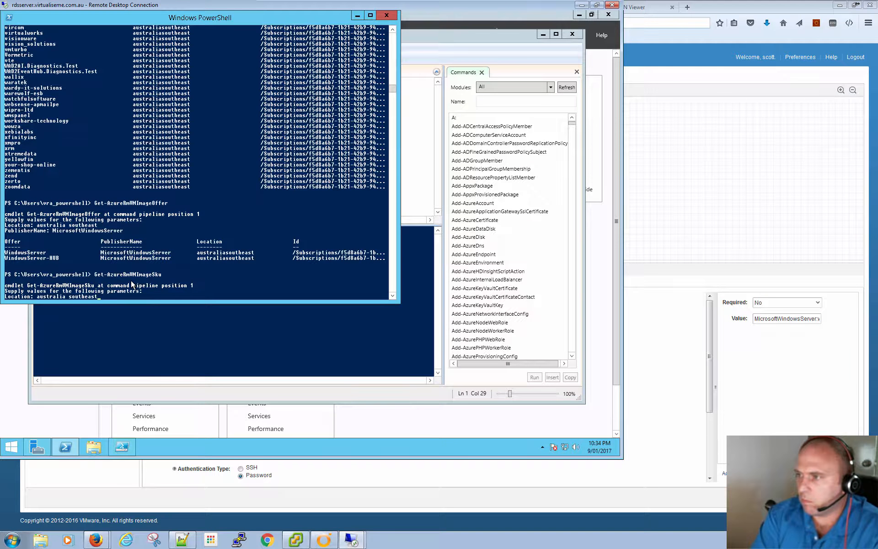
key("Return")
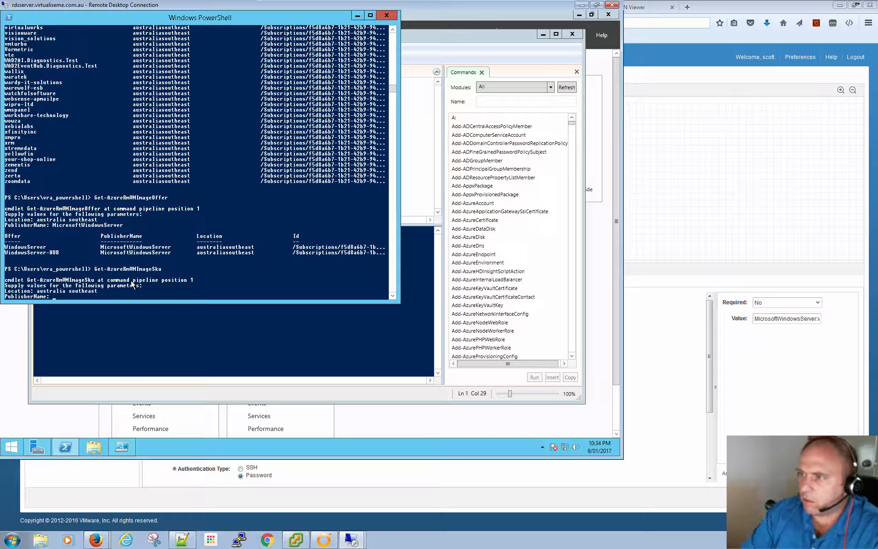
right_click(132, 284)
key("Return")
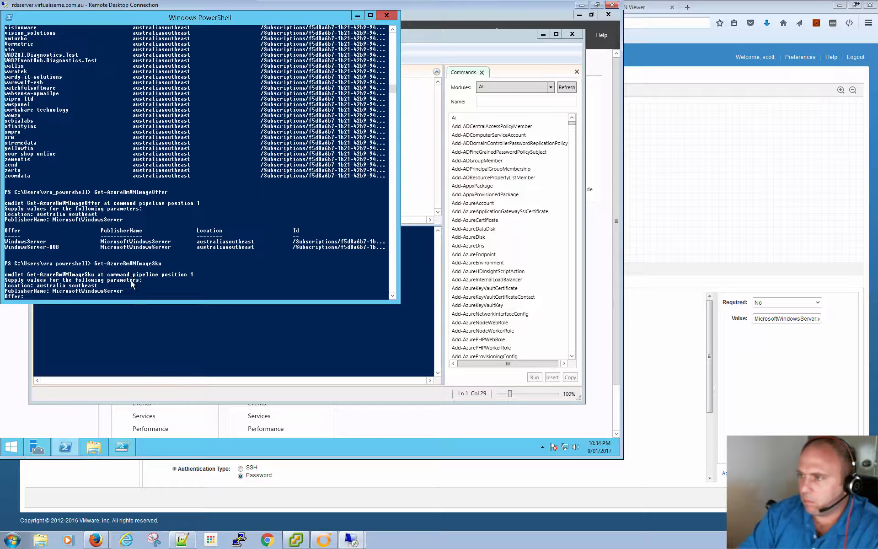
Step: Check the offer part of the blueprint's Virtual Machine Image string and go back to the rdsserver session
left_click(306, 510)
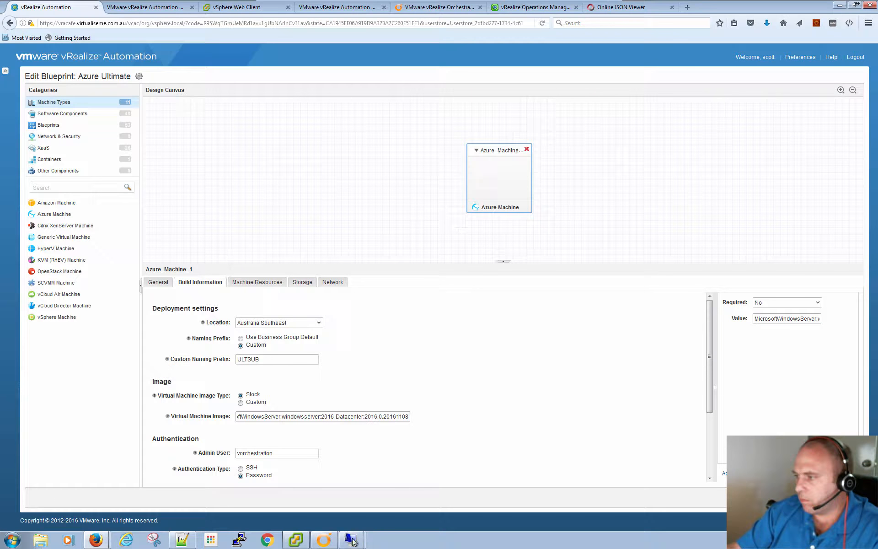
mouse_move(351, 540)
left_click(322, 518)
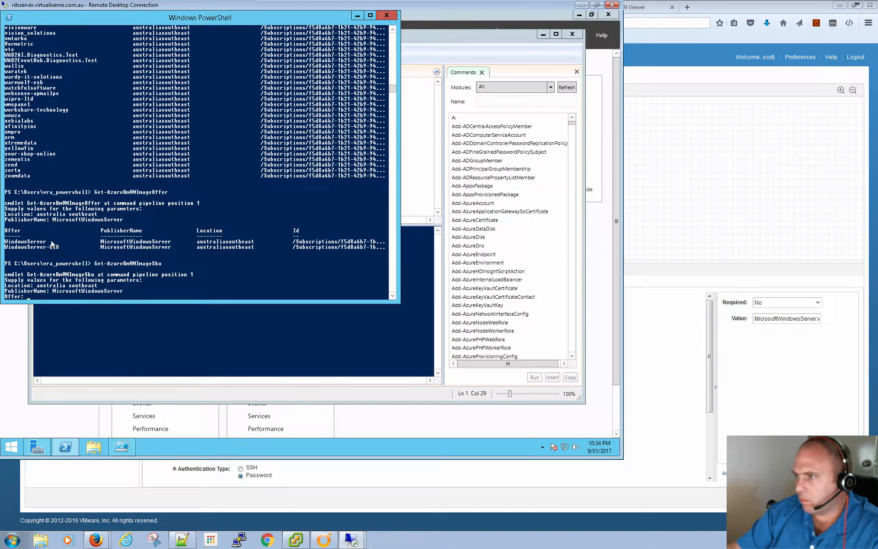
Step: Copy WindowsServer from the offer results and submit it once as the Offer value for the SKU query, removing any duplicate text
mouse_move(46, 243)
left_mouse_down()
mouse_move(6, 244)
mouse_move(47, 246)
left_mouse_up()
right_click(42, 249)
right_click(90, 292)
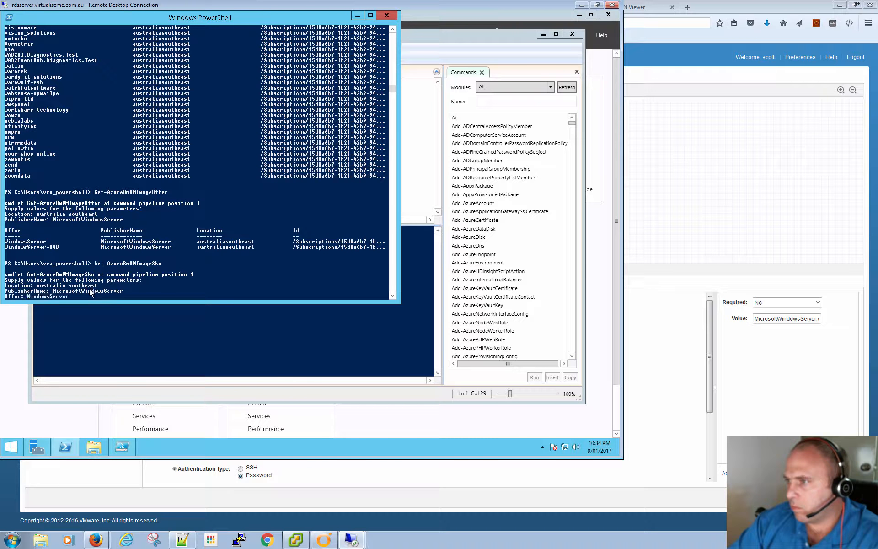
right_click(95, 296)
key("BackSpace")
key("BackSpace")
key("BackSpace")
key("BackSpace")
key("BackSpace")
key("BackSpace")
key("BackSpace")
key("BackSpace")
key("BackSpace")
key("BackSpace")
key("BackSpace")
key("BackSpace")
key("BackSpace")
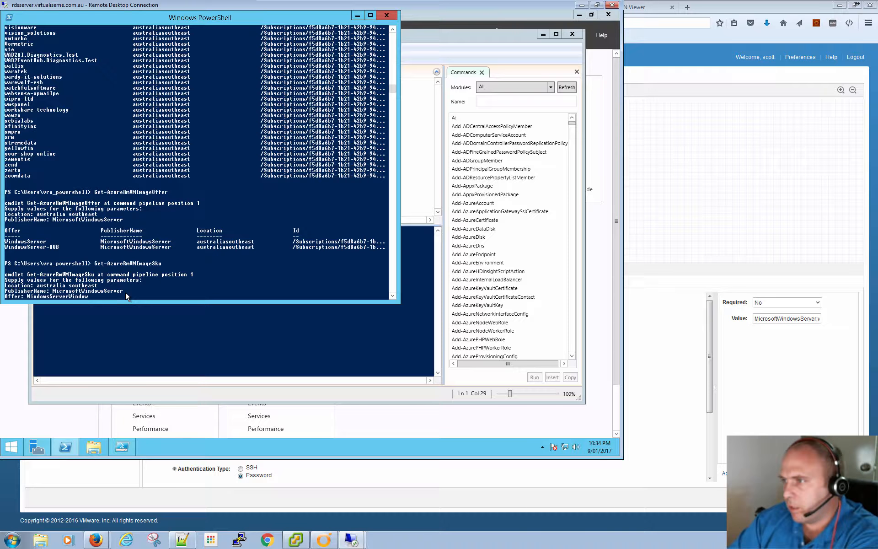
key("Return")
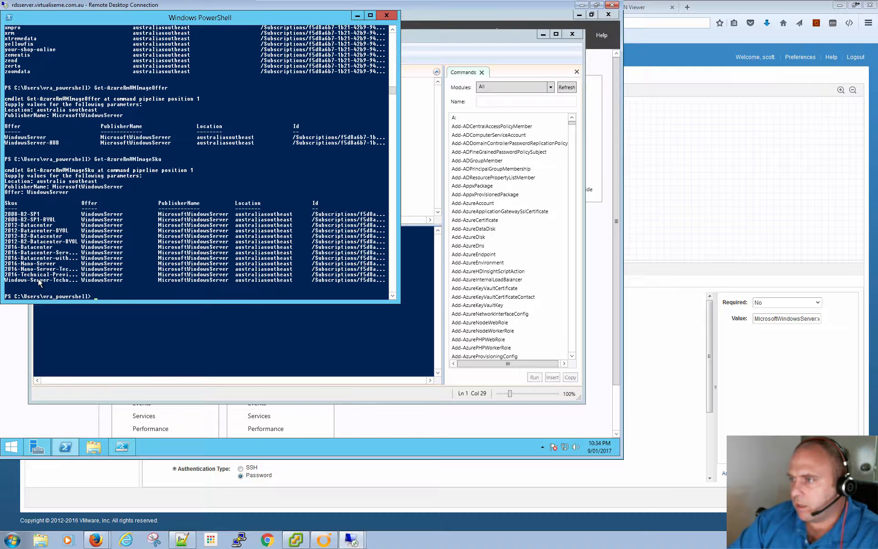
Step: Highlight 2016-Datacenter in the blueprint's Virtual Machine Image string to compare it with the SKU list, and return to the rdsserver session
left_click(300, 478)
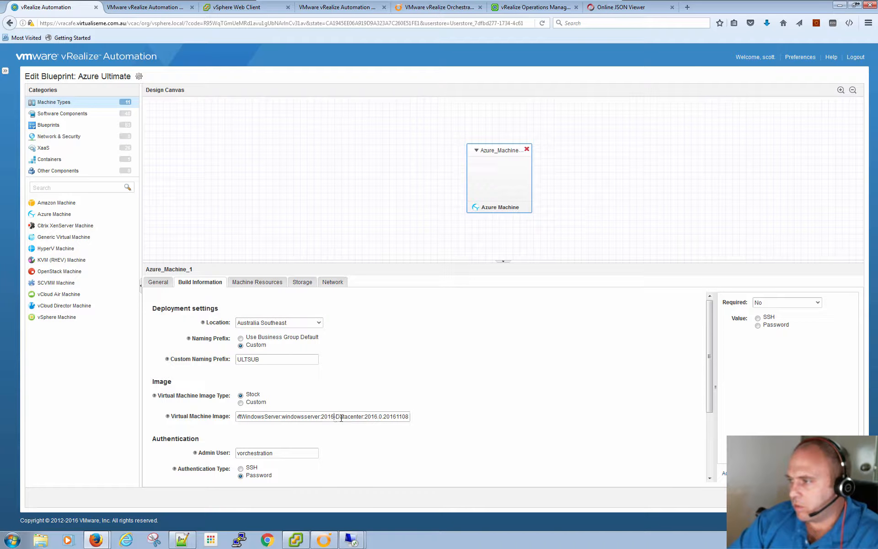
left_click_drag(334, 416, 364, 415)
left_click(378, 419)
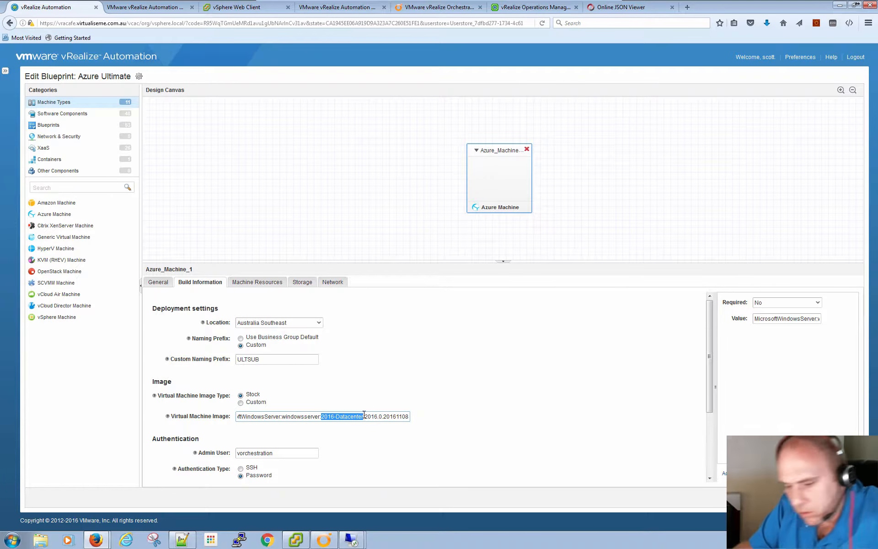
left_click(351, 540)
left_click(356, 518)
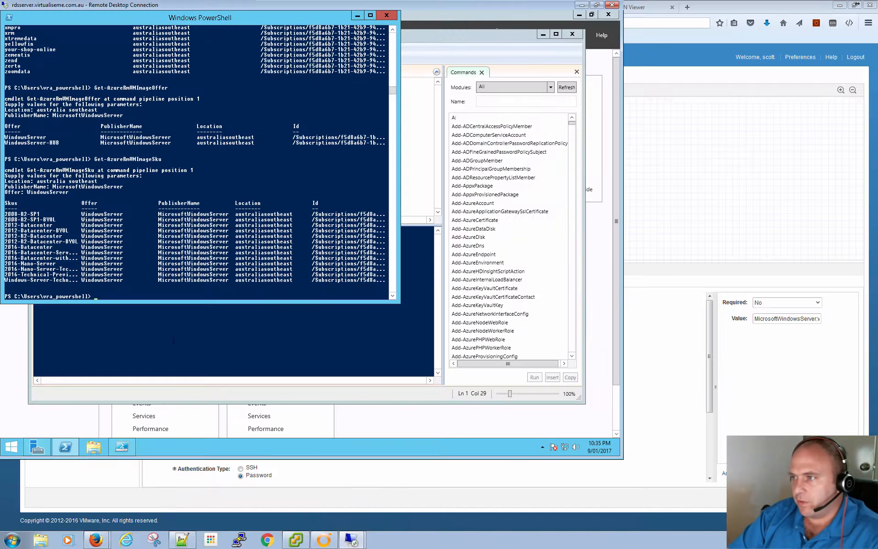
Step: Try to run Get-AzureRmVMImage without parameters in the PowerShell console
left_click(131, 287)
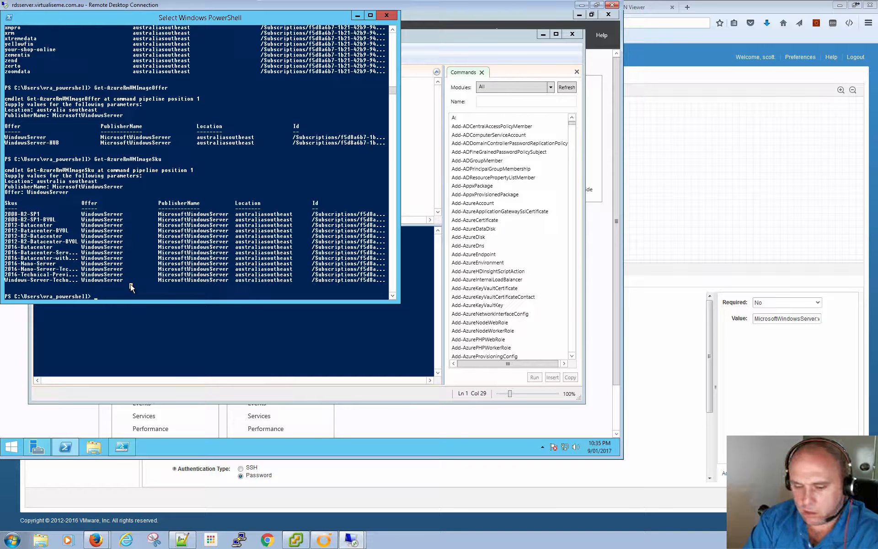
type("get-azure")
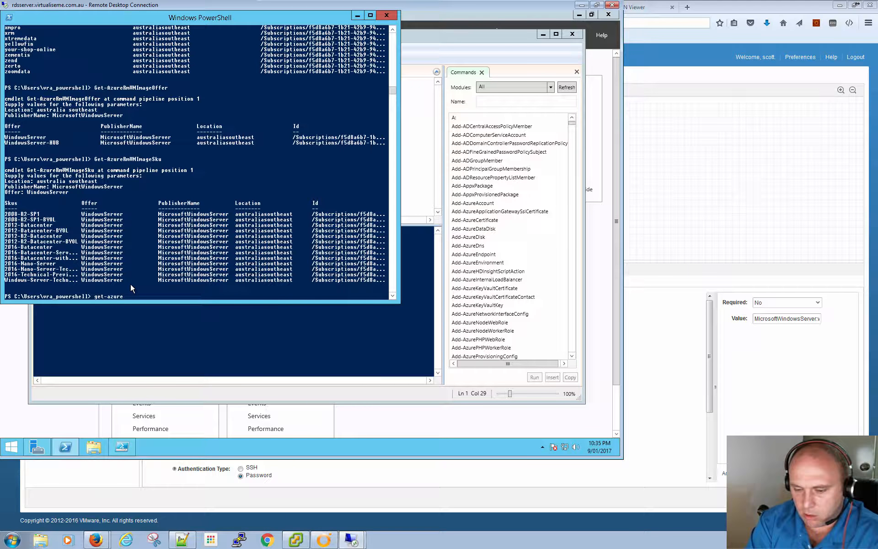
type("rmvm")
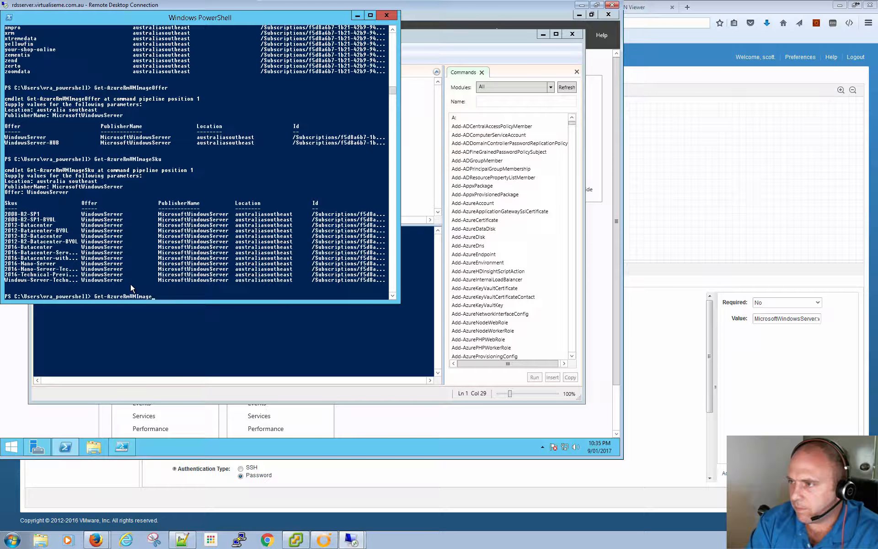
key("Return")
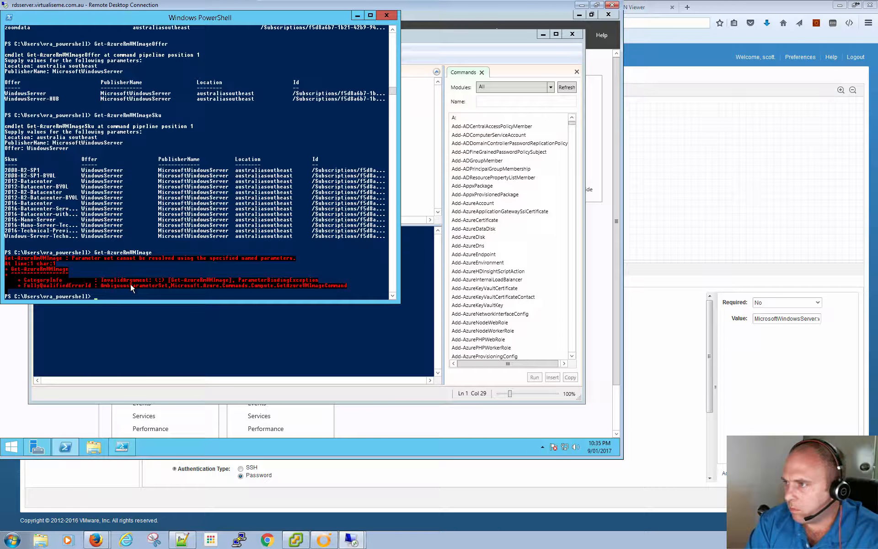
Step: Recall Get-AzureRmVMImage at the PowerShell prompt and clear the mistyped location argument, leaving only the cmdlet name
key("Up")
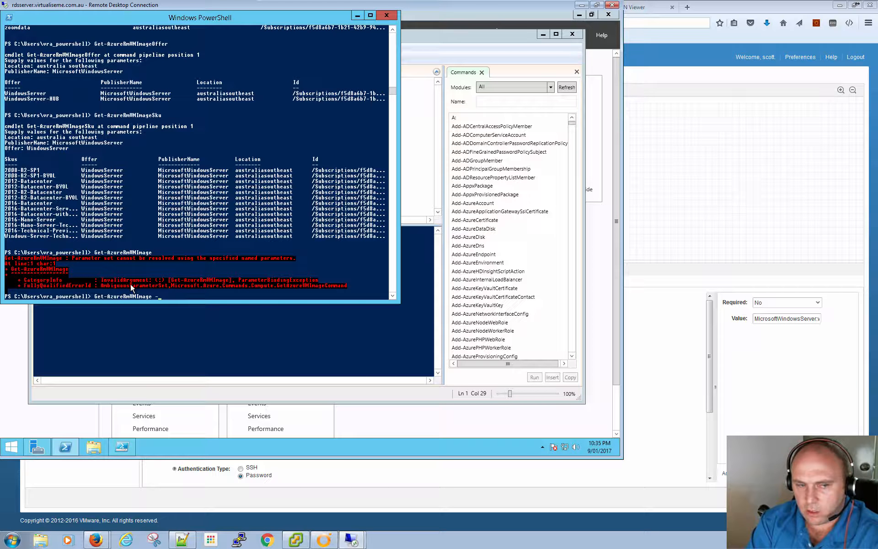
type("-Location")
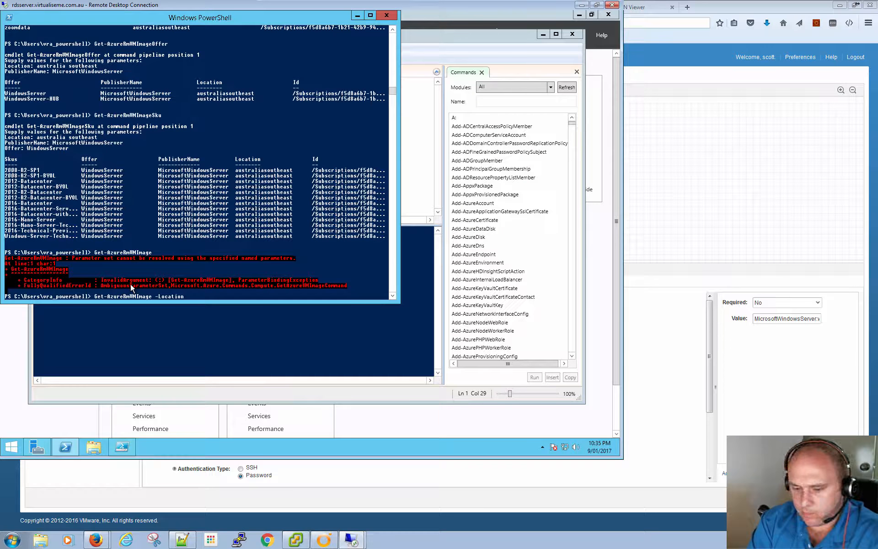
type(" south")
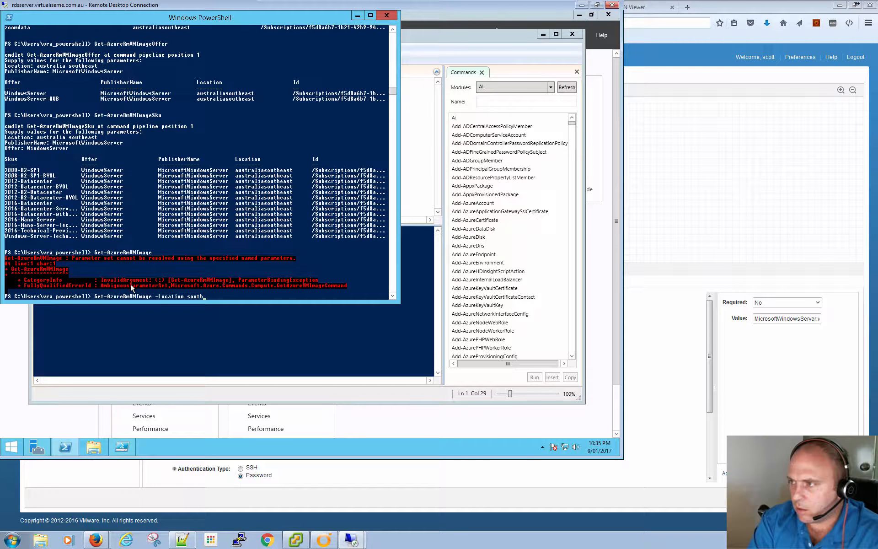
key("BackSpace")
key("BackSpace")
key("BackSpace")
key("BackSpace")
key("BackSpace")
key("BackSpace")
key("BackSpace")
key("BackSpace")
key("BackSpace")
key("BackSpace")
key("BackSpace")
key("BackSpace")
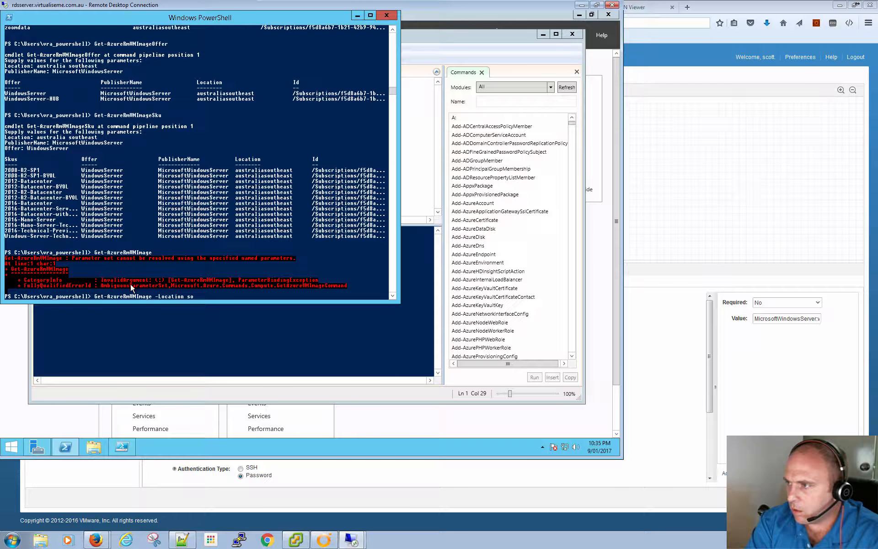
key("BackSpace")
key("BackSpace")
key("BackSpace")
key("BackSpace")
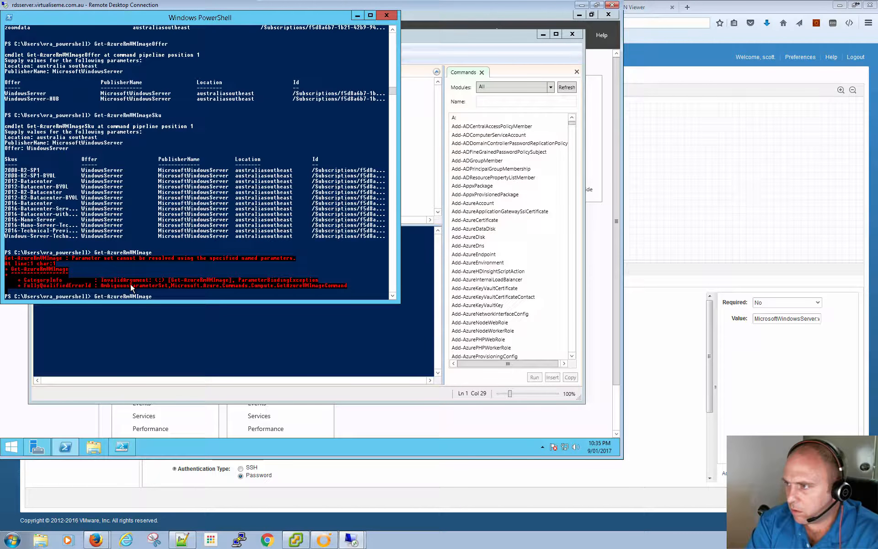
key("Tab")
key("Tab")
key("Tab")
key("Tab")
key("Tab")
key("Tab")
key("Tab")
key("Tab")
key("Tab")
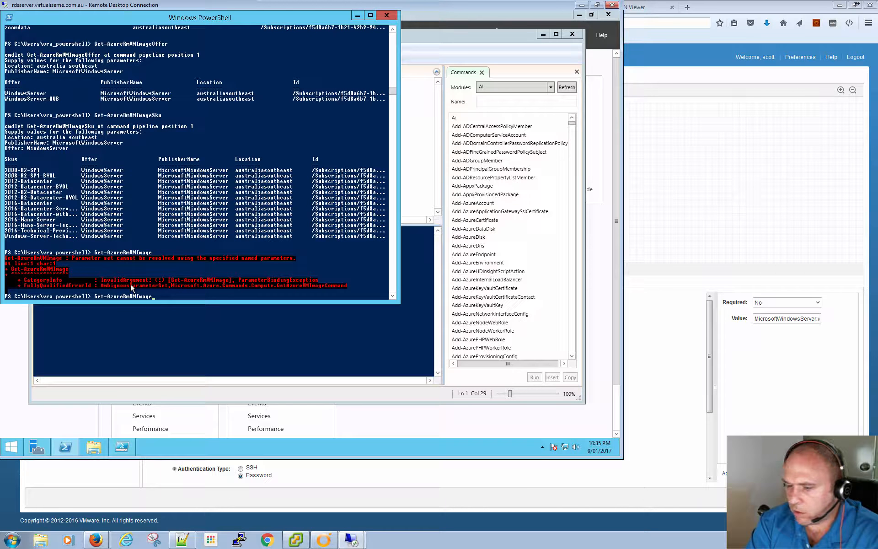
Step: Add the -Location parameter with the value "australia southeast" to the Get-AzureRmVMImage command
type("-l")
key("Tab")
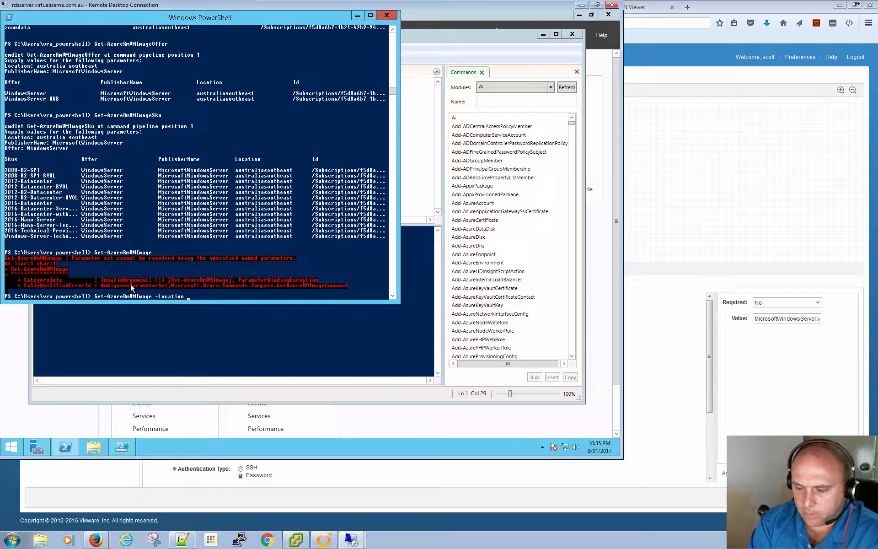
type("\"aus")
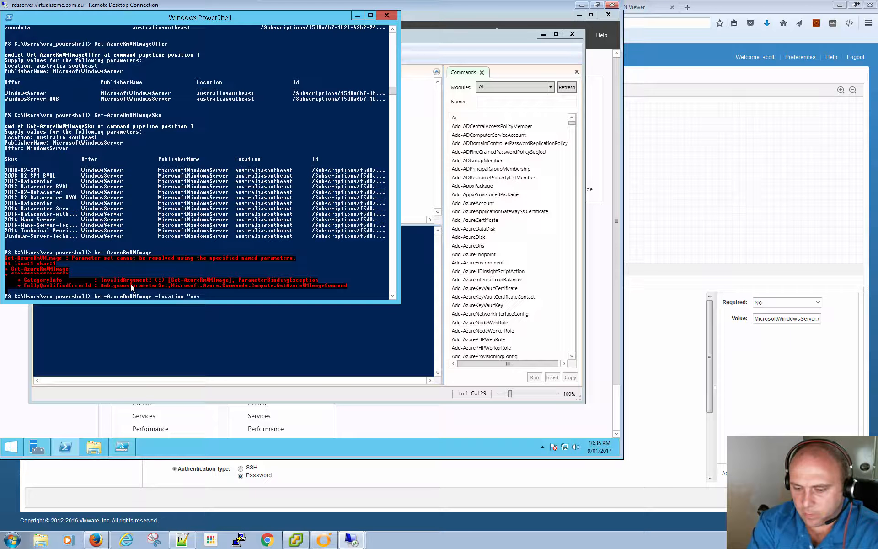
type("trlaia")
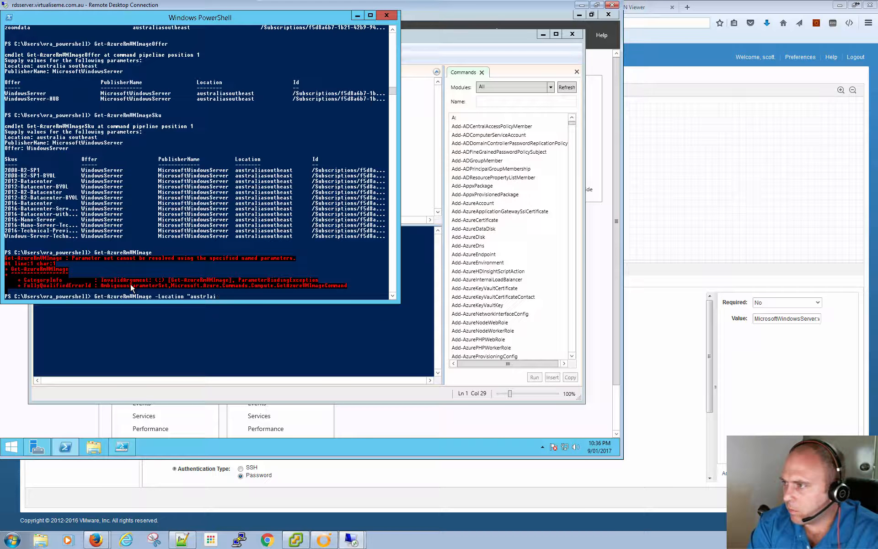
key("BackSpace")
key("BackSpace")
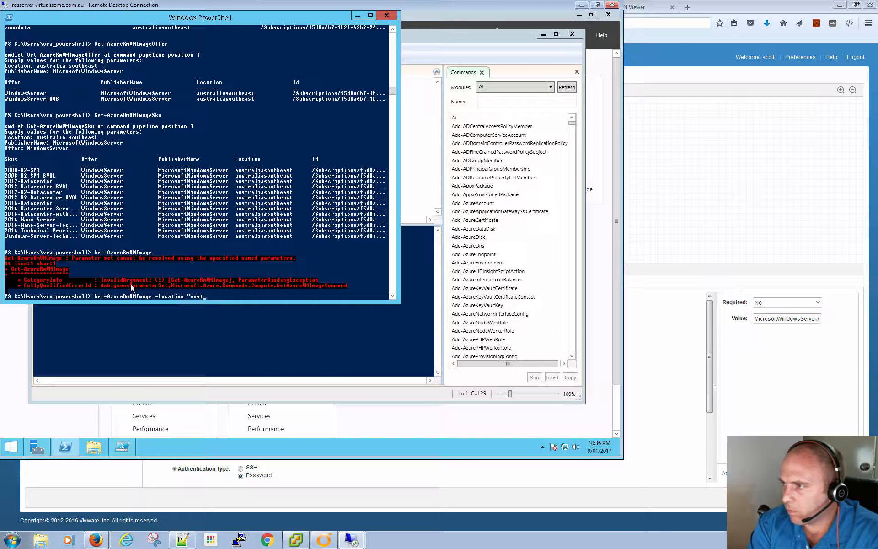
type("ralia")
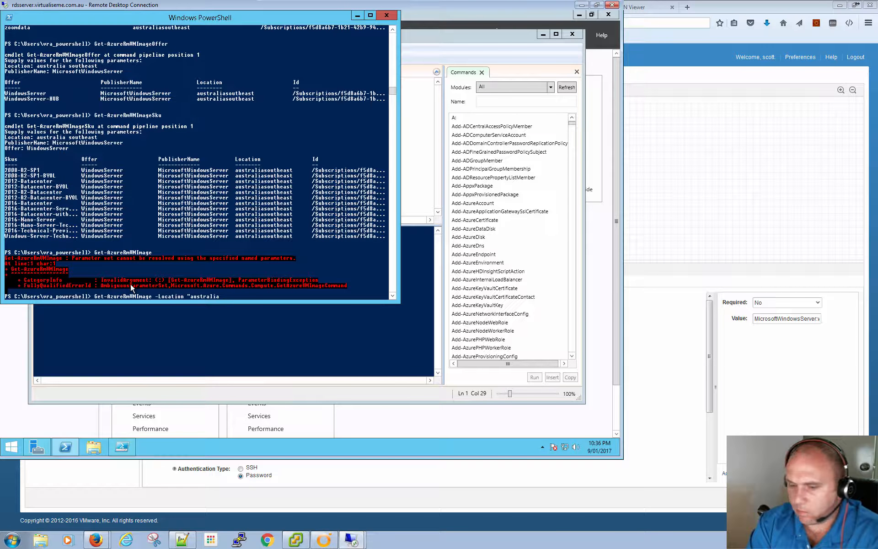
type(" southeast")
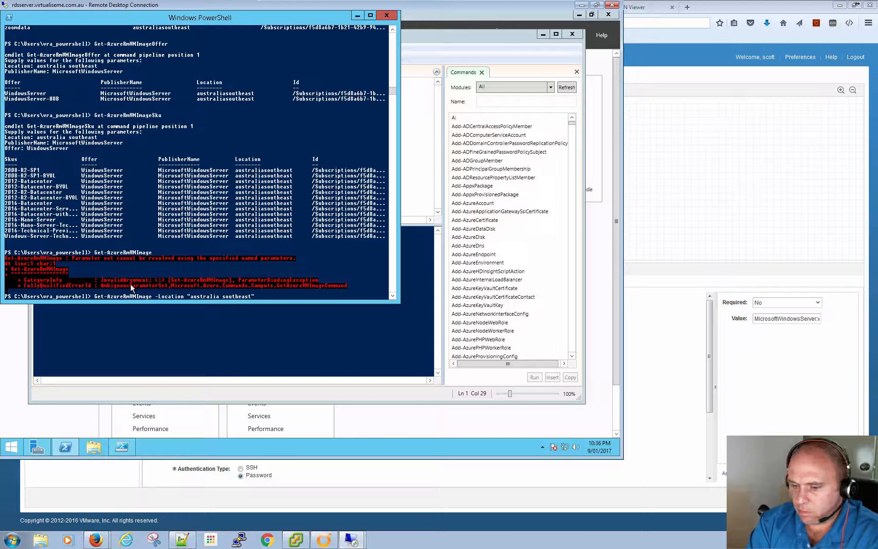
type("\" -")
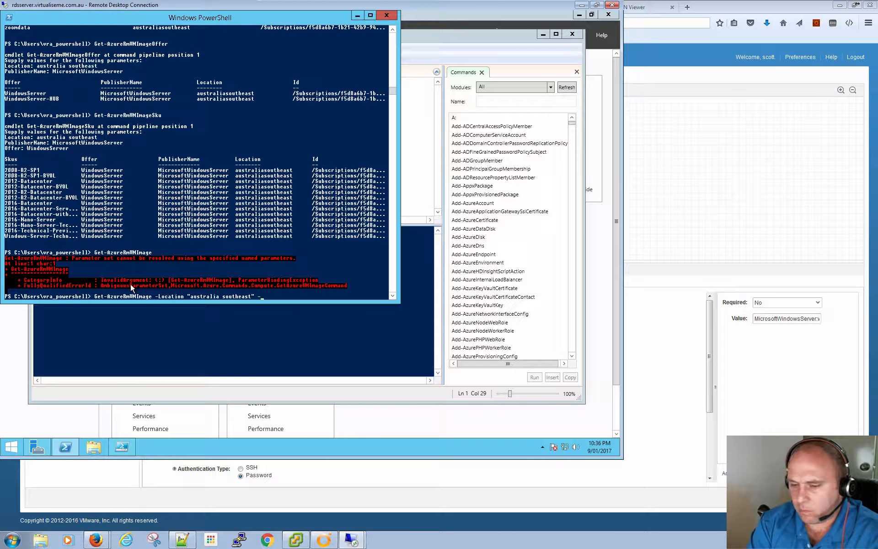
Step: Add -PublisherName to the command and paste in MicrosoftWindowsServer copied from the blueprint's Virtual Machine Image string
type("PublisherName")
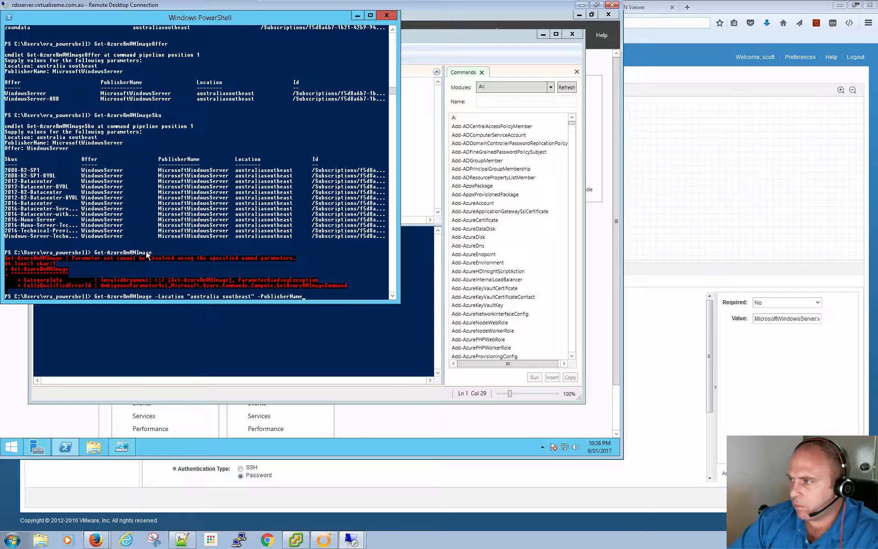
left_click(344, 477)
left_click_drag(283, 417, 221, 406)
key("ctrl+c")
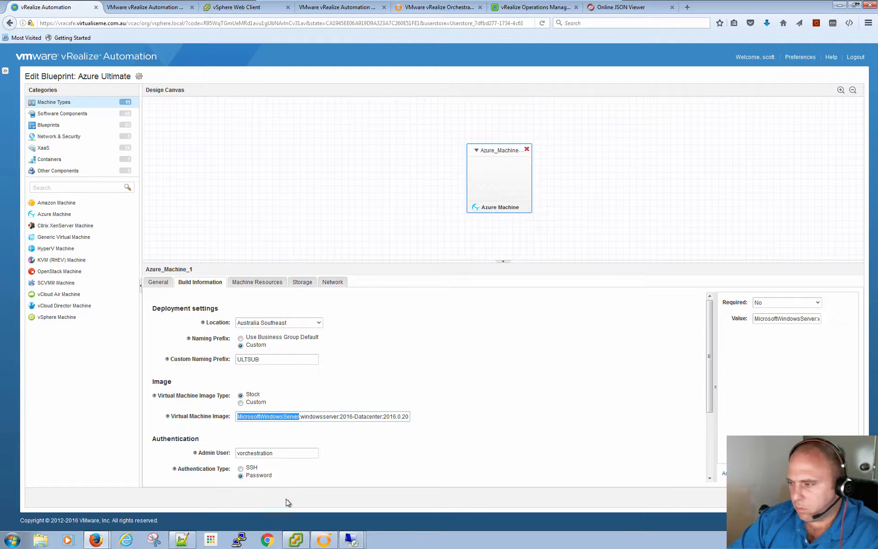
left_click(351, 540)
left_click(350, 519)
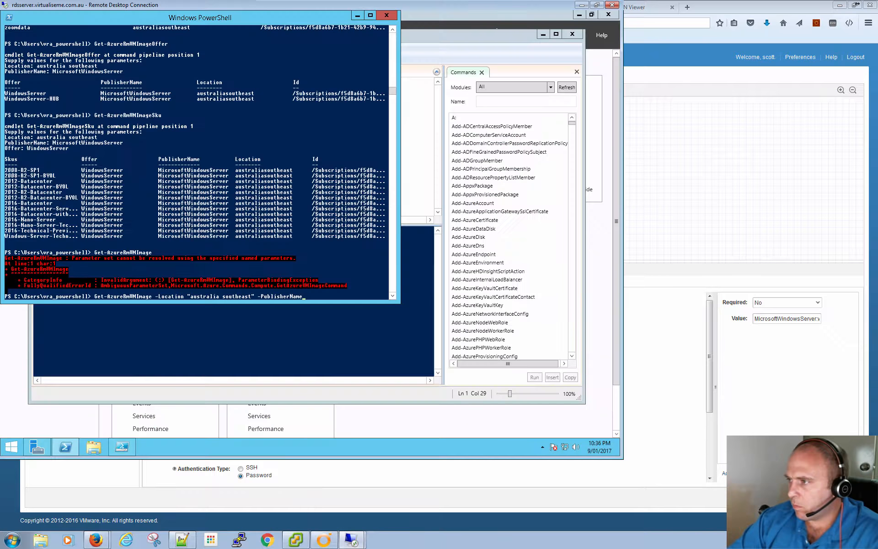
right_click(301, 285)
left_click(304, 296)
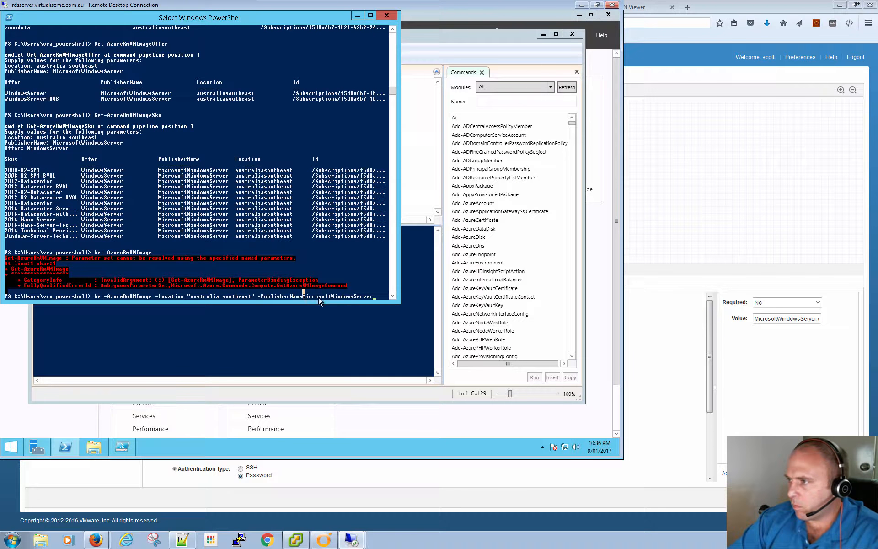
Step: Separate the pasted publisher value from -PublisherName with a space and enclose MicrosoftWindowsServer in double quotes
key("Left")
key("Left")
key("Left")
key("Left")
key("Left")
key("Left")
key("Left")
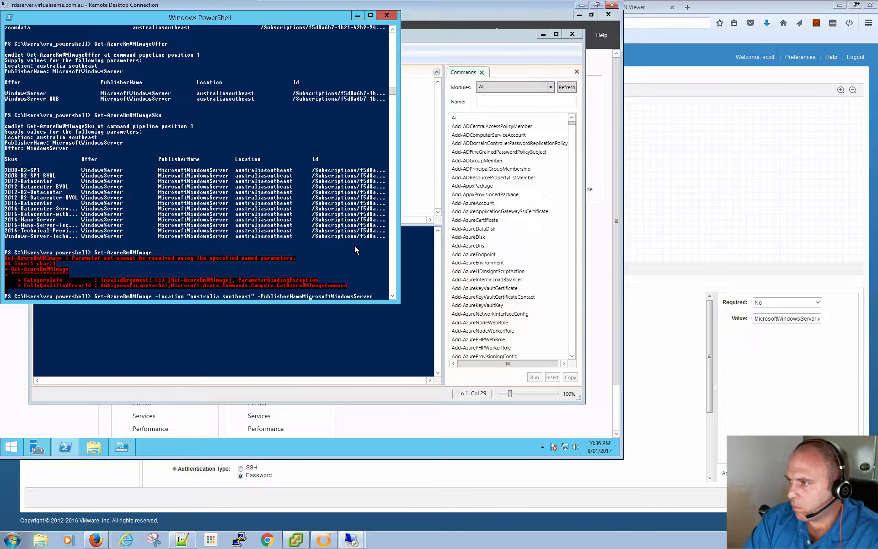
key("ctrl+Left")
type("\"")
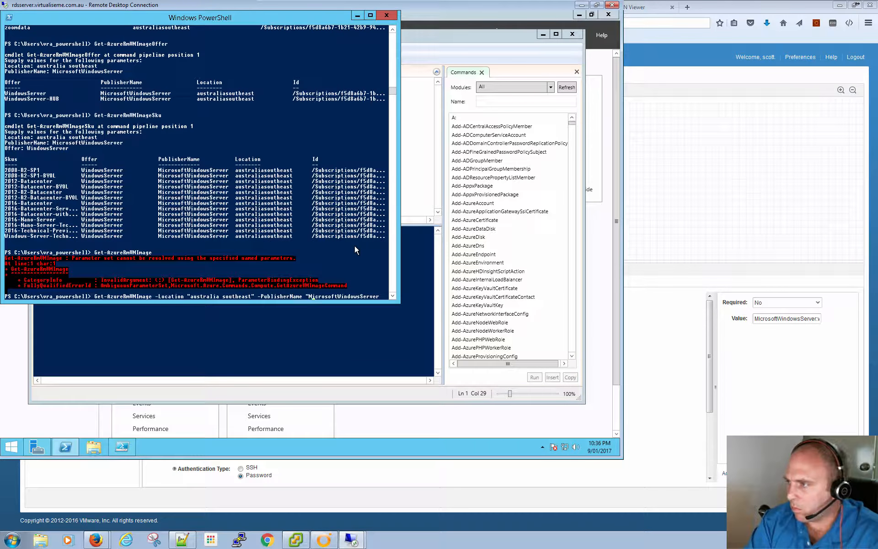
key("End")
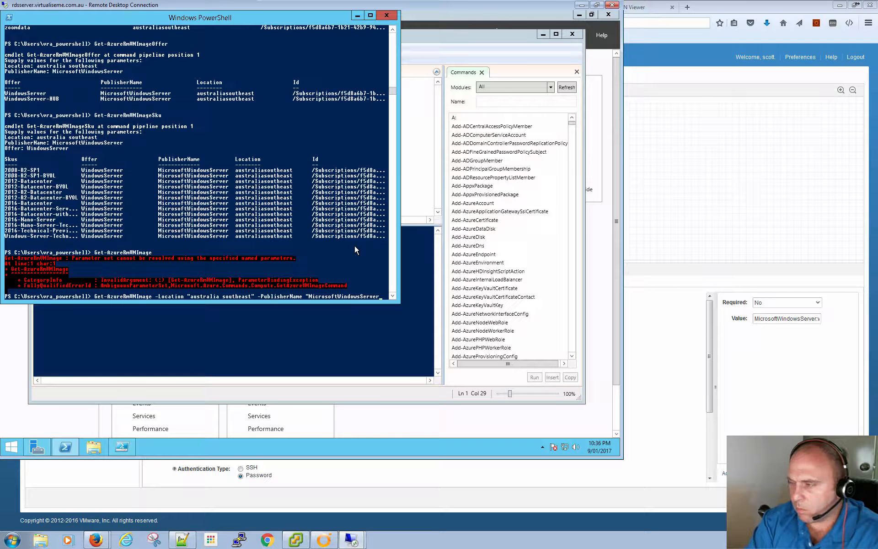
type("\" -")
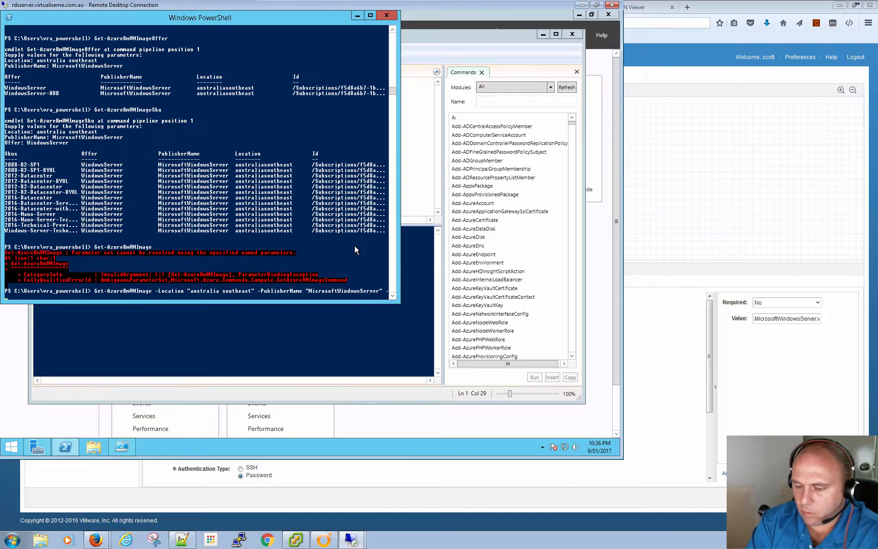
type("Skus")
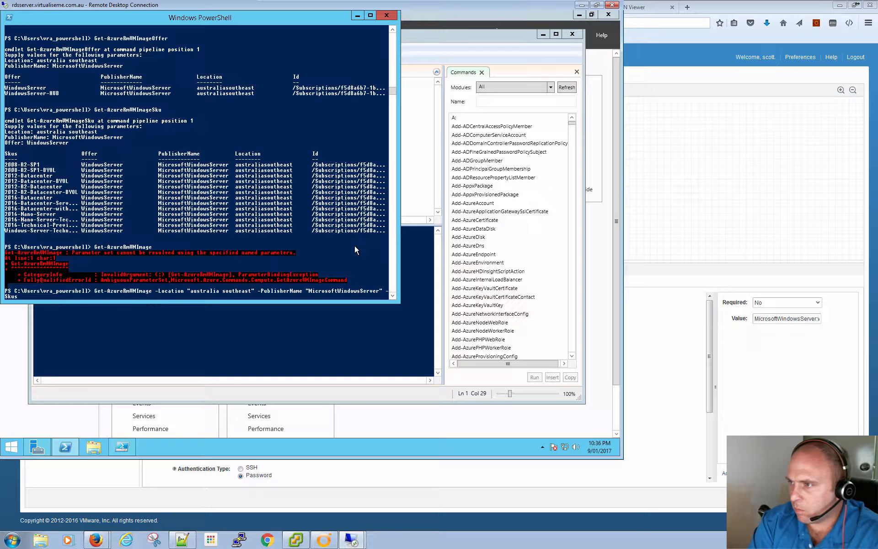
key("BackSpace")
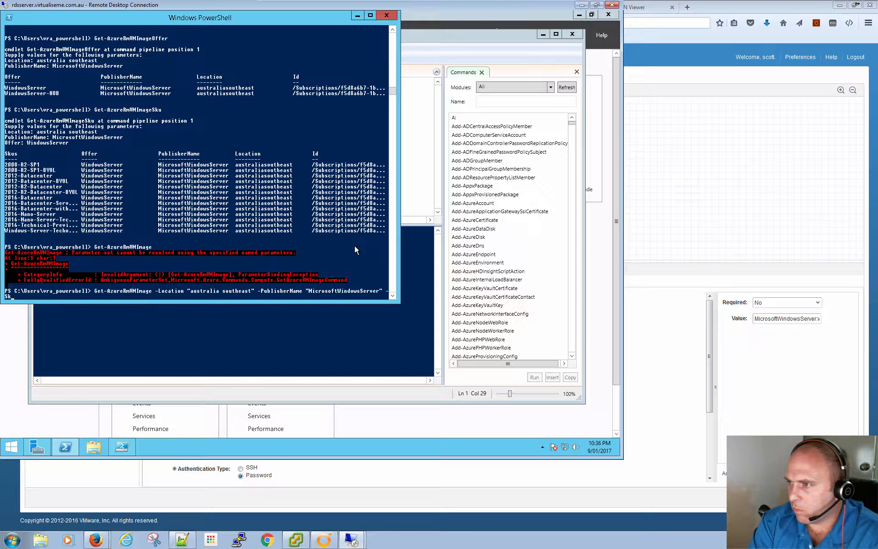
type("us")
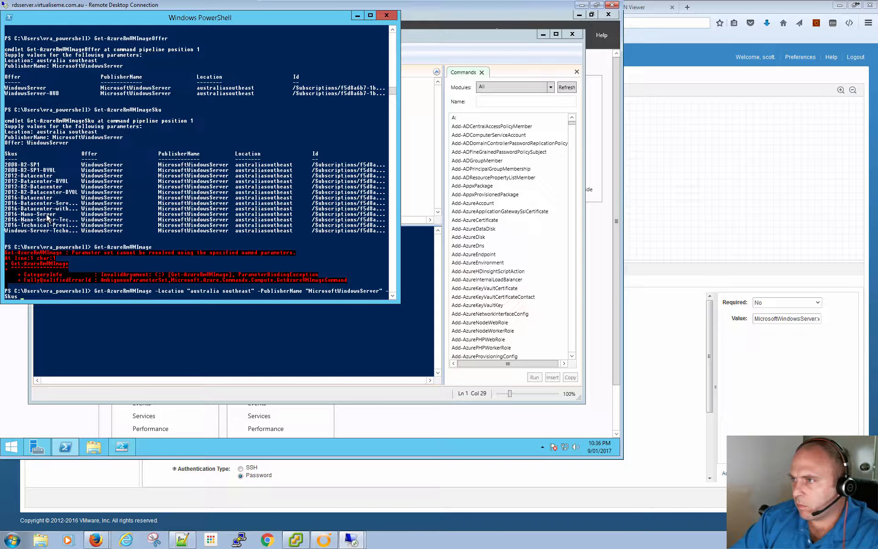
right_click(8, 180)
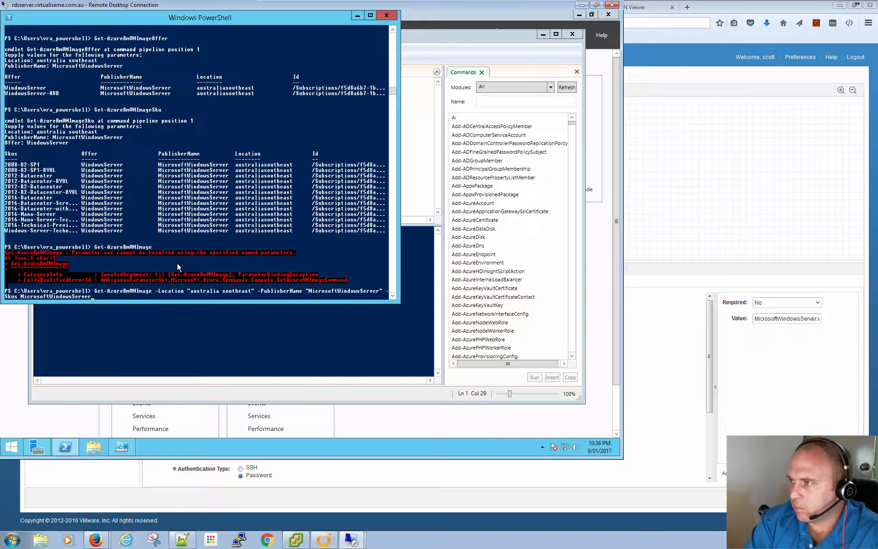
key("BackSpace")
key("BackSpace")
key("BackSpace")
key("BackSpace")
key("BackSpace")
key("BackSpace")
key("BackSpace")
key("BackSpace")
key("BackSpace")
key("BackSpace")
key("BackSpace")
key("BackSpace")
key("BackSpace")
key("BackSpace")
key("BackSpace")
key("BackSpace")
key("BackSpace")
key("BackSpace")
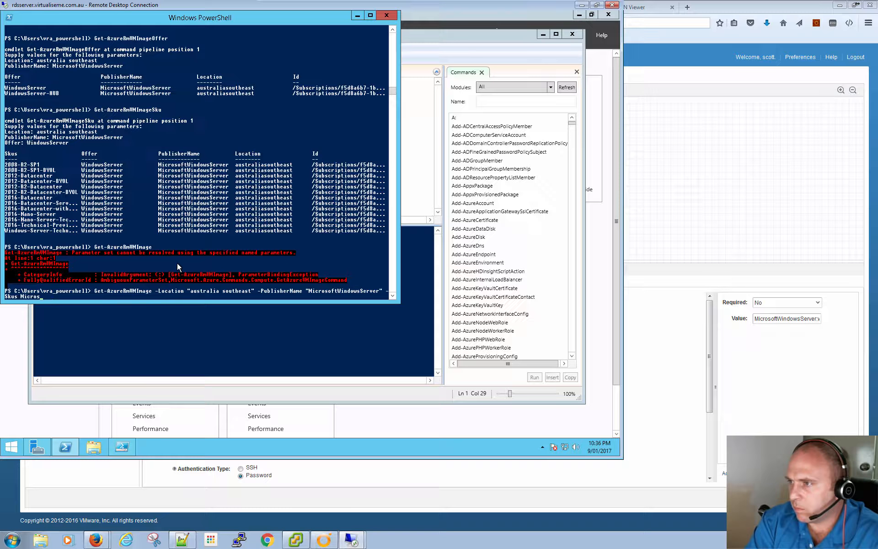
key("BackSpace")
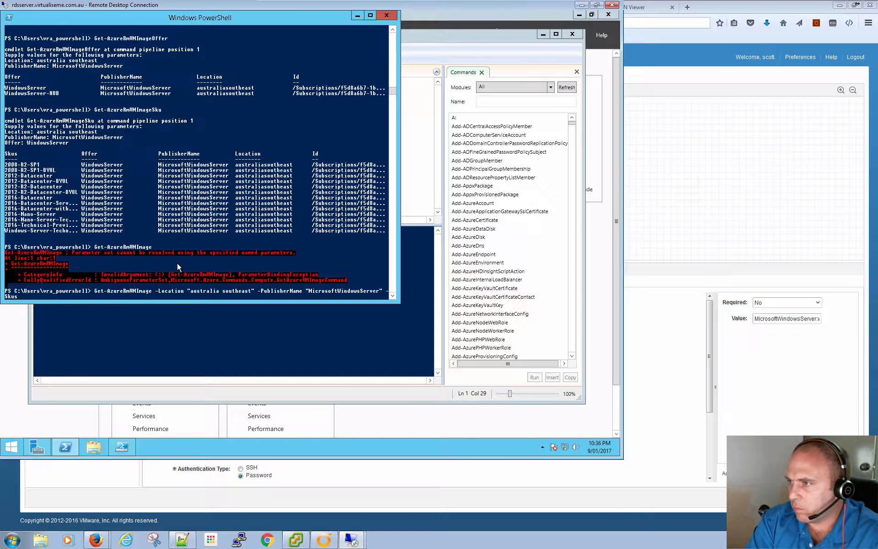
key("BackSpace")
key("BackSpace")
key("BackSpace")
key("BackSpace")
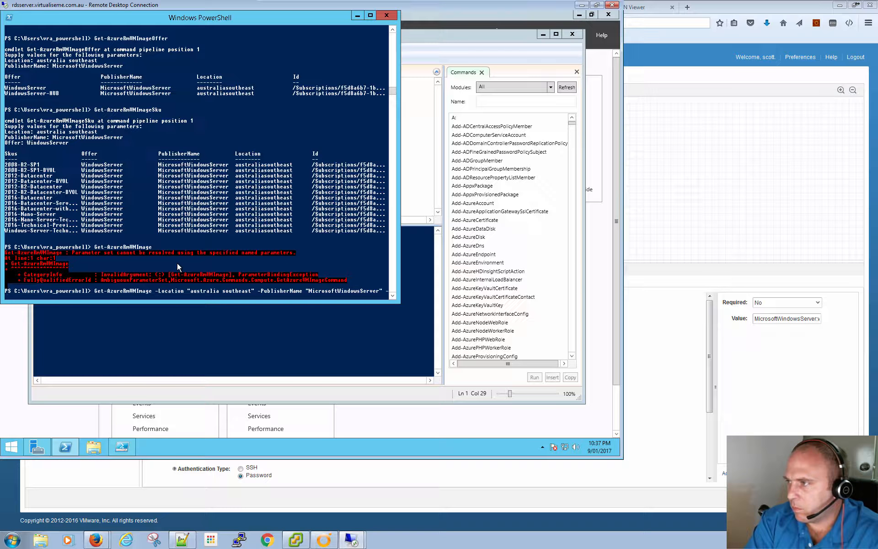
Step: Complete the image query with -Offer MicrosoftWindowsServer and -Skus 2012-Datacenter, copying the SKU from the list, and try to run it
type("-Offer")
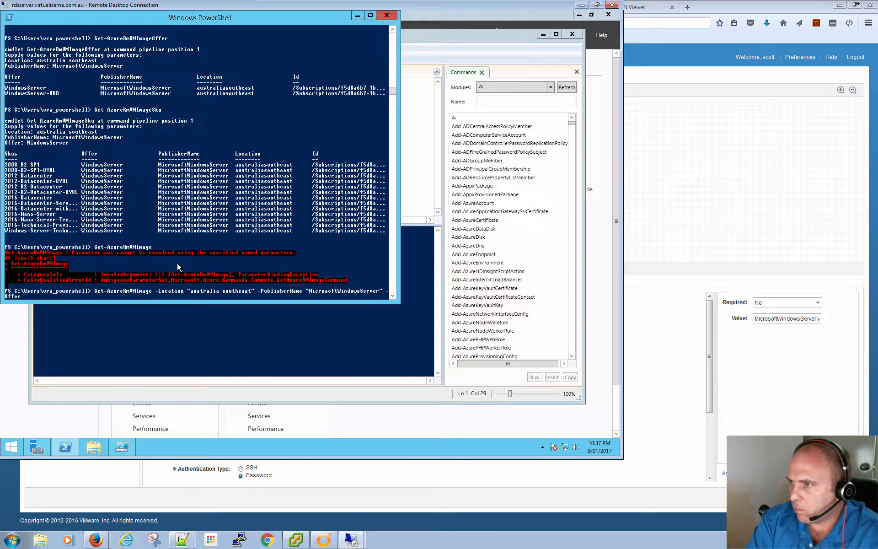
right_click(177, 262)
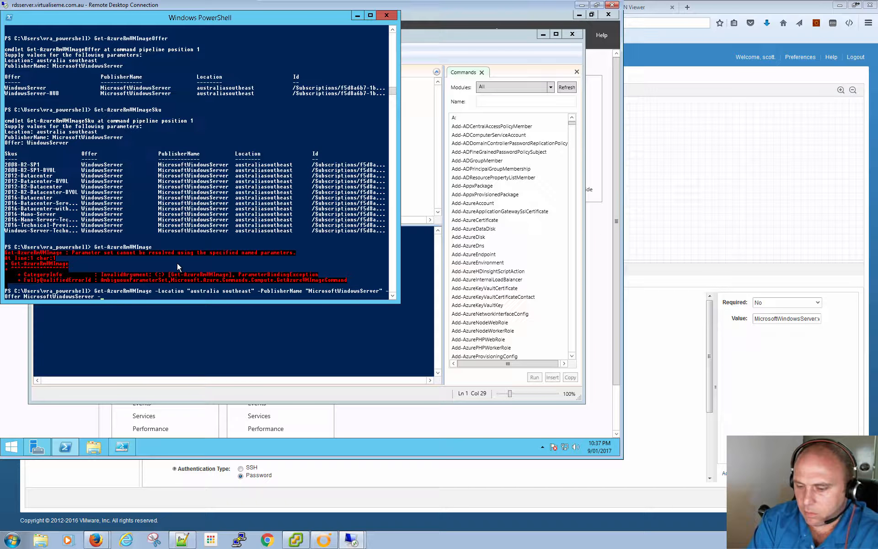
type("-Skus")
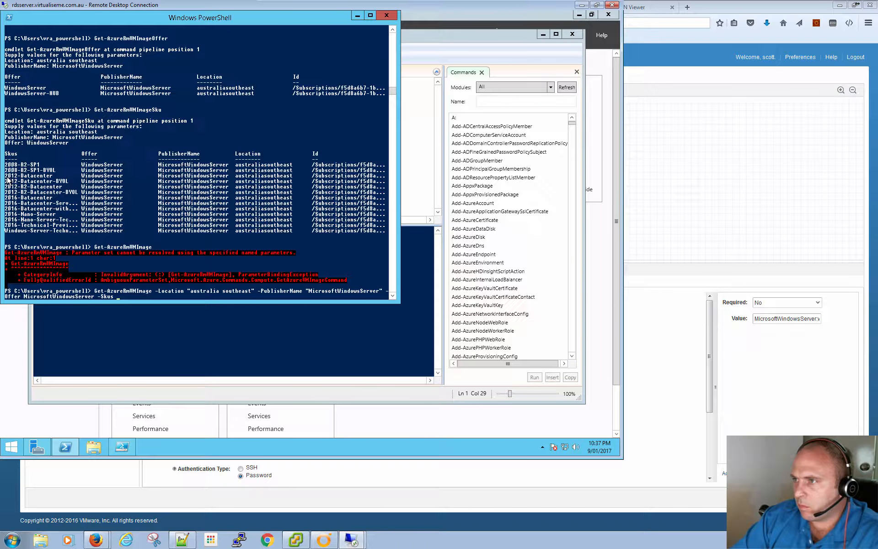
left_click_drag(6, 178, 50, 179)
right_click(50, 179)
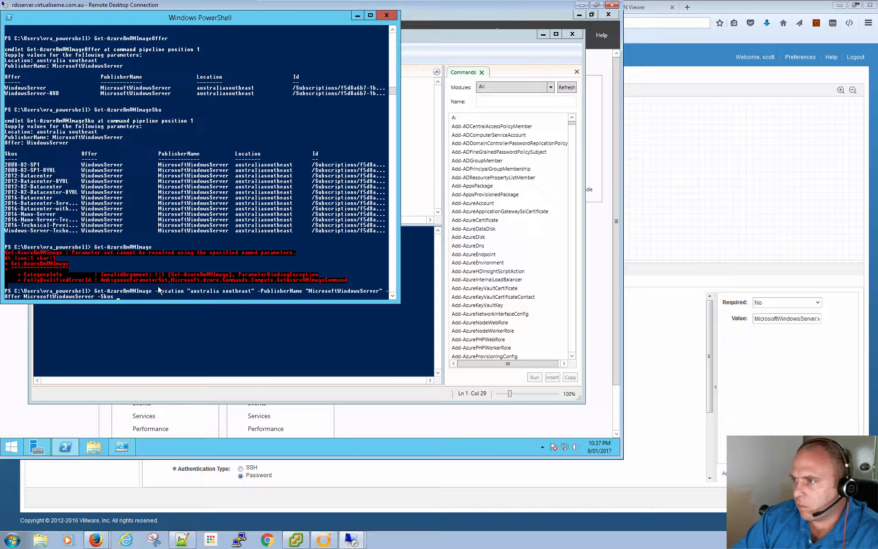
right_click(144, 293)
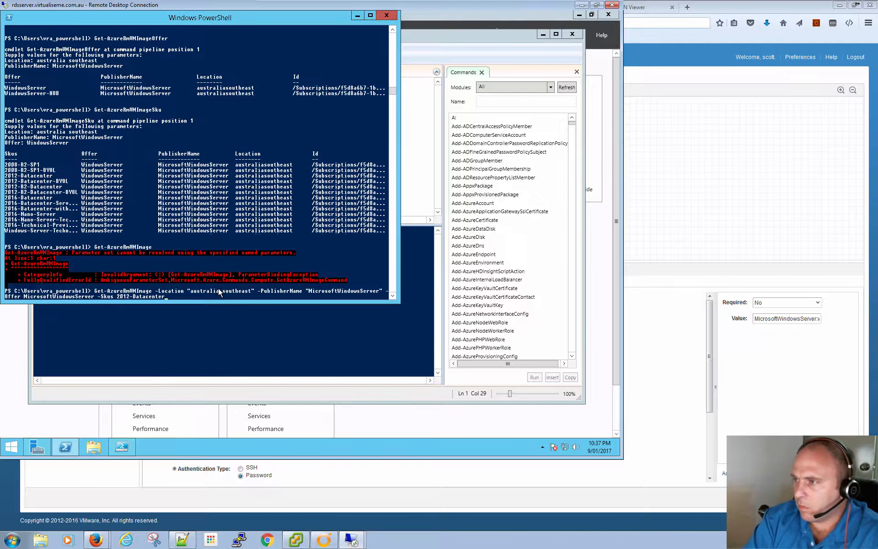
key("Return")
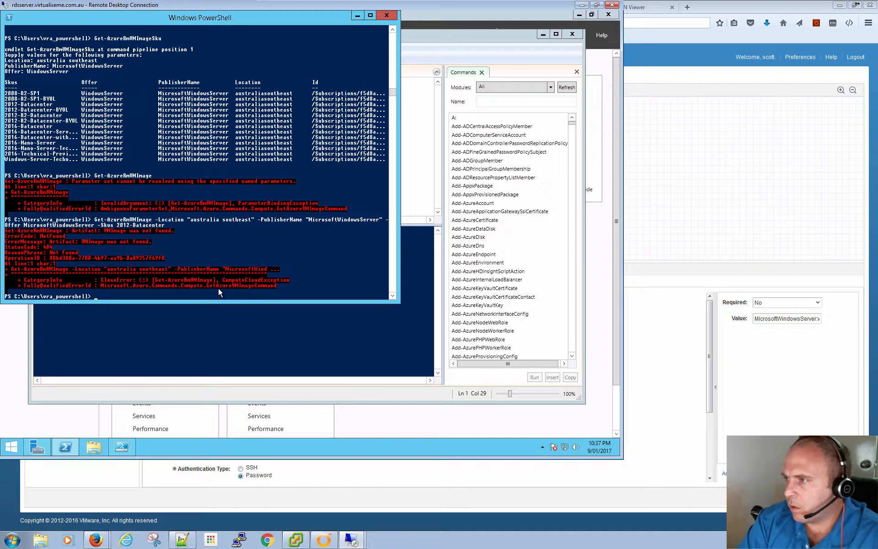
Step: Recall the Get-AzureRmVMImage query, remove the double quotes around the -PublisherName value MicrosoftWindowsServer, and try to run it
key("Up")
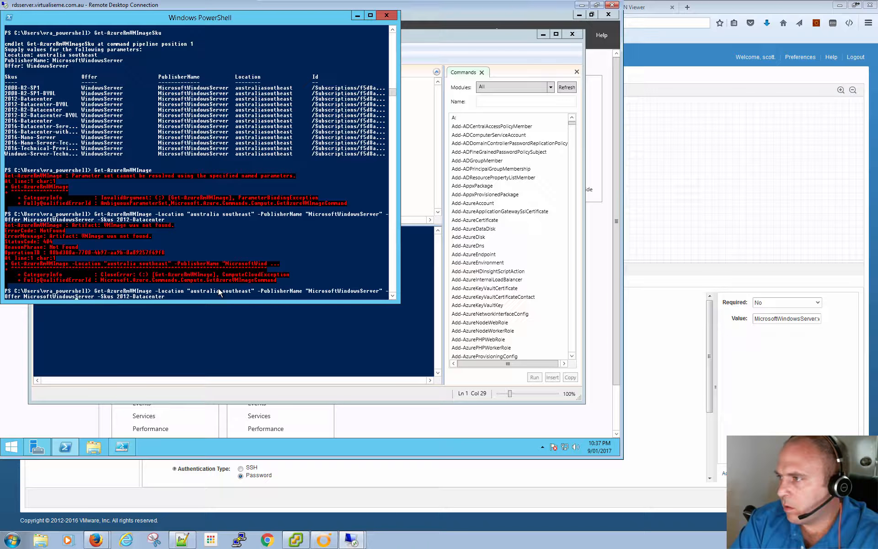
key("Left")
key("Left")
key("Left")
key("Left")
key("Left")
key("Left")
key("Left")
key("Left")
key("Left")
key("Left")
key("Left")
key("Left")
key("Left")
key("Left")
key("Left")
key("Left")
key("Left")
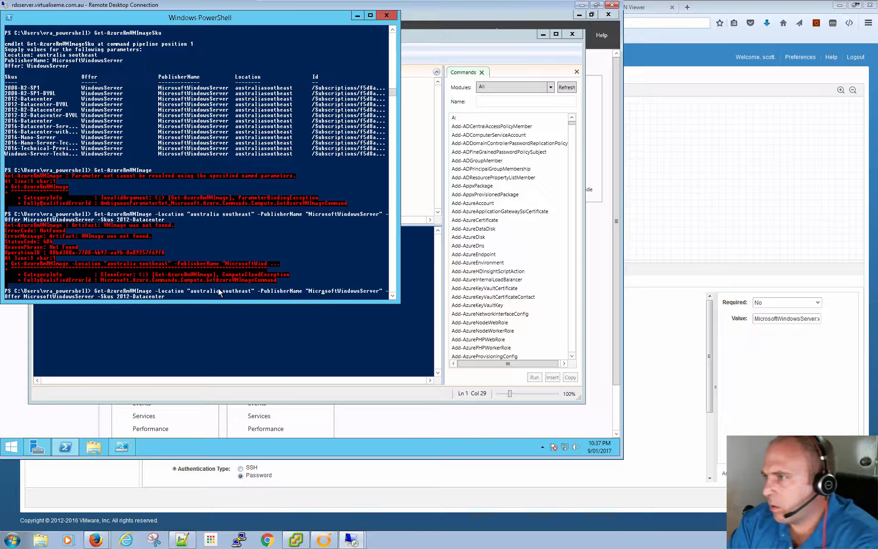
key("Left")
key("BackSpace")
key("Right")
key("Right")
key("Right")
key("Right")
key("Right")
key("Right")
key("Right")
key("Right")
key("Right")
key("Right")
key("Right")
key("Right")
key("Right")
key("Right")
key("Right")
key("Right")
key("Right")
key("Right")
key("Right")
key("Right")
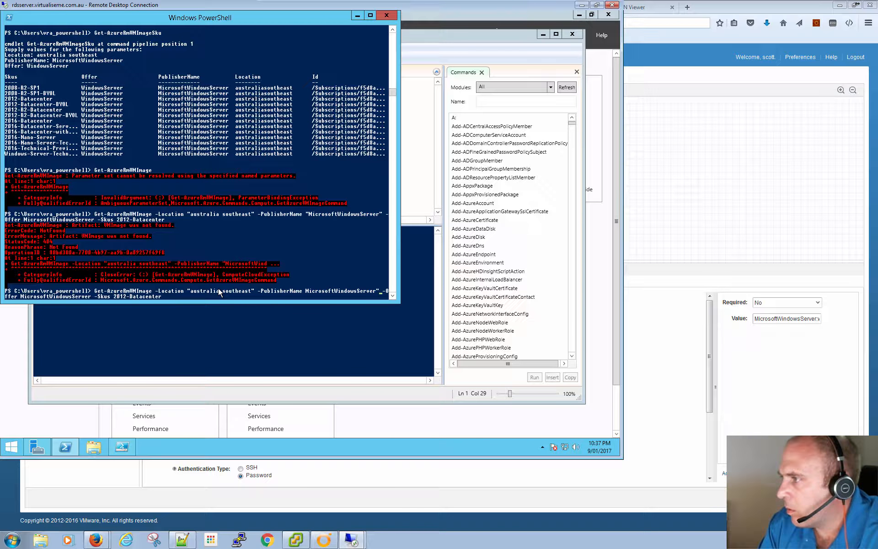
key("BackSpace")
key("Return")
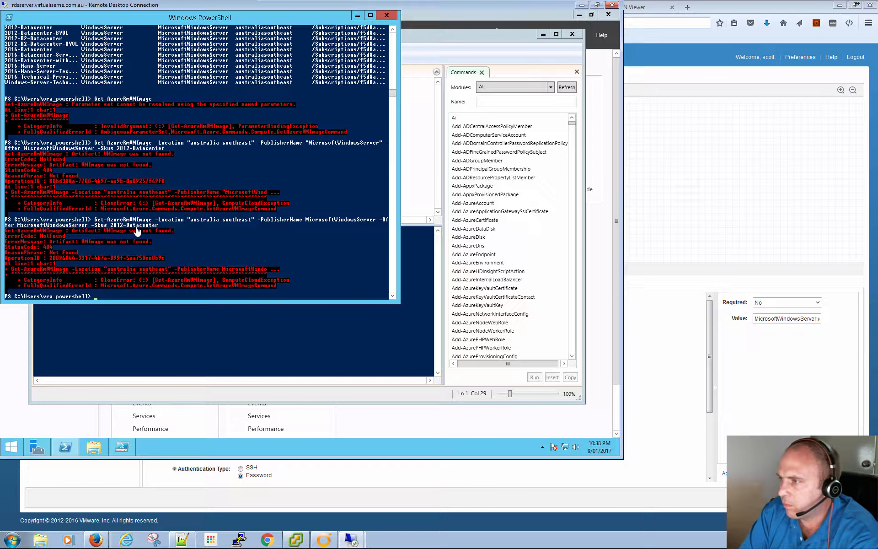
Step: Recall the image query, change the -Offer value to WindowsServer, and run it to list the 2012-Datacenter image versions
key("Up")
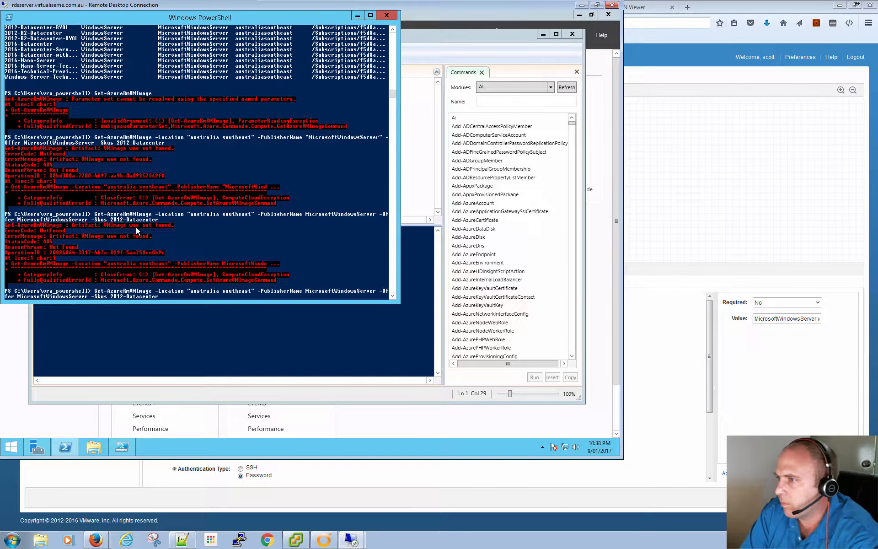
key("BackSpace")
key("BackSpace")
key("BackSpace")
key("BackSpace")
key("BackSpace")
key("BackSpace")
key("BackSpace")
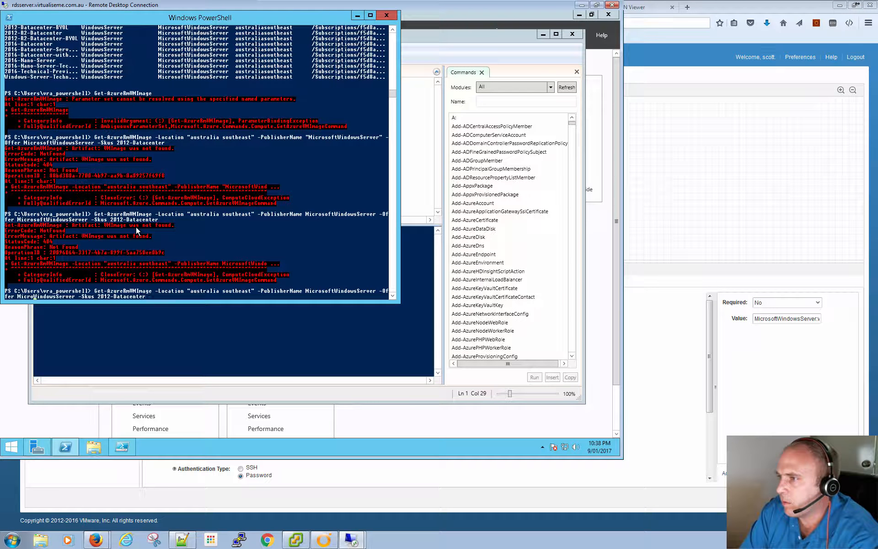
key("BackSpace")
key("BackSpace")
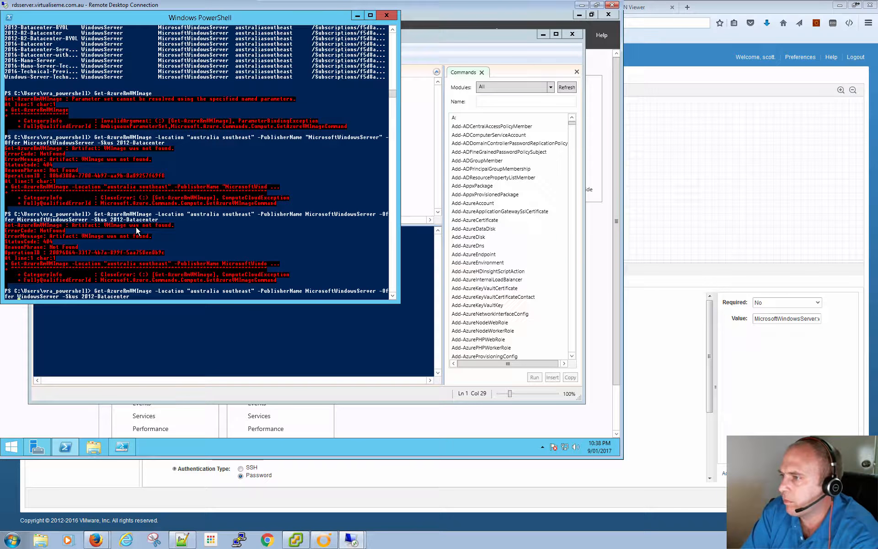
key("Return")
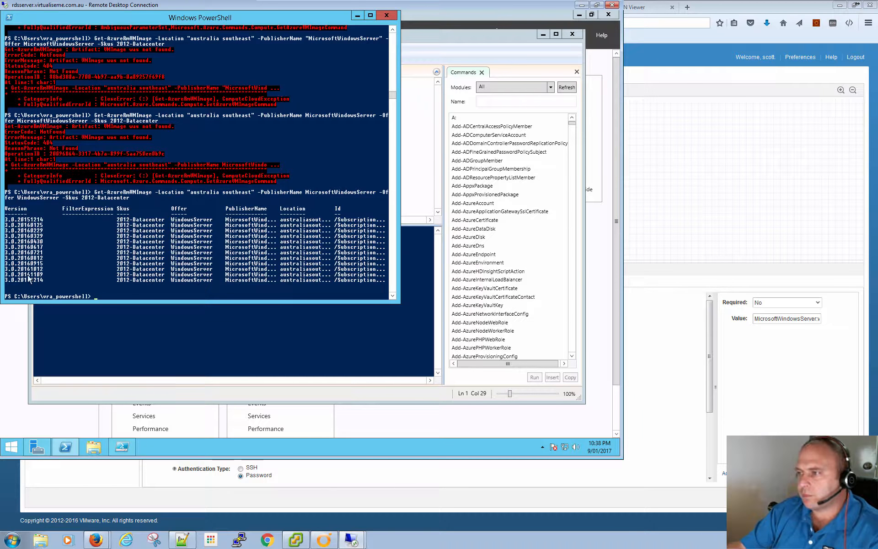
Step: Return to the Azure Ultimate blueprint, examine the Virtual Machine Image string and its version part, and preview the Custom image type
left_click(320, 468)
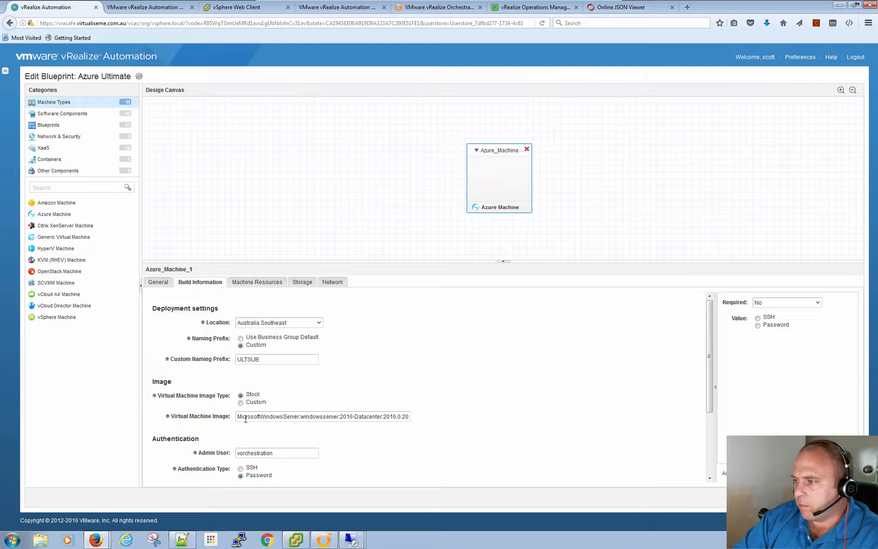
left_click_drag(237, 416, 383, 417)
left_click(302, 419)
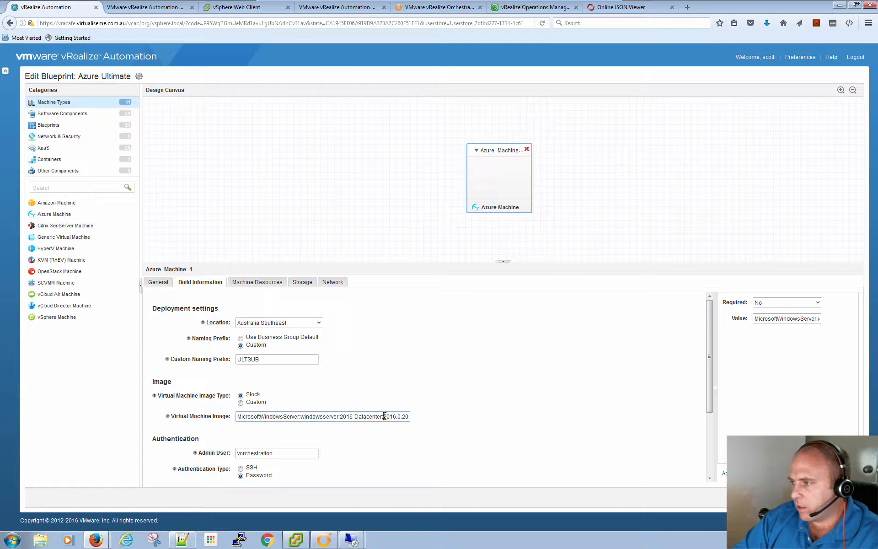
left_click_drag(384, 416, 426, 421)
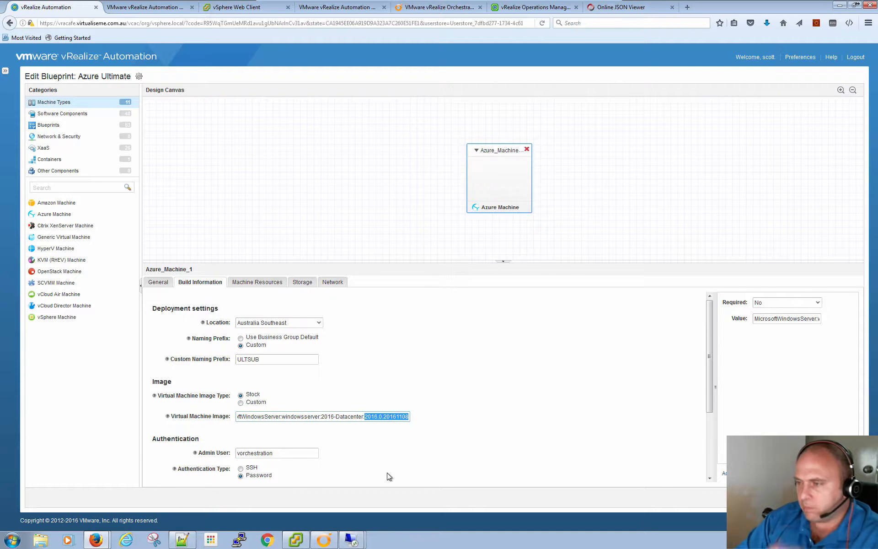
left_click(243, 404)
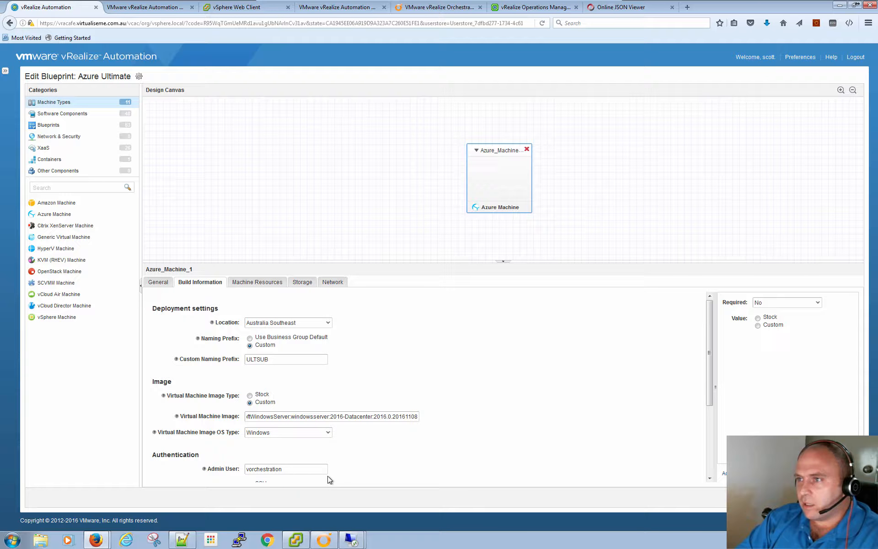
scroll(231, 361, "down", 4)
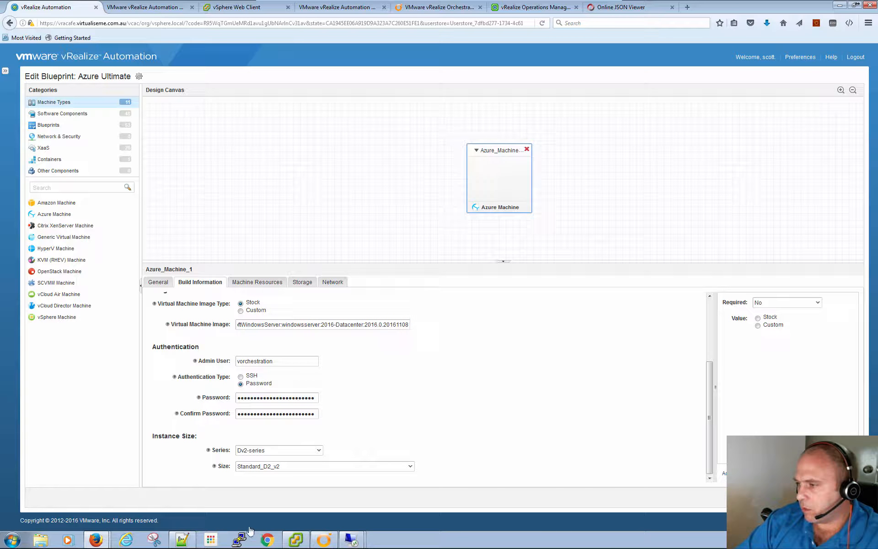
Step: Switch to the rdsserver remote session, paste the example custom image URL ending in vm-images/yourdisk.vhd at the PowerShell prompt, and highlight its storage account name
left_click(352, 542)
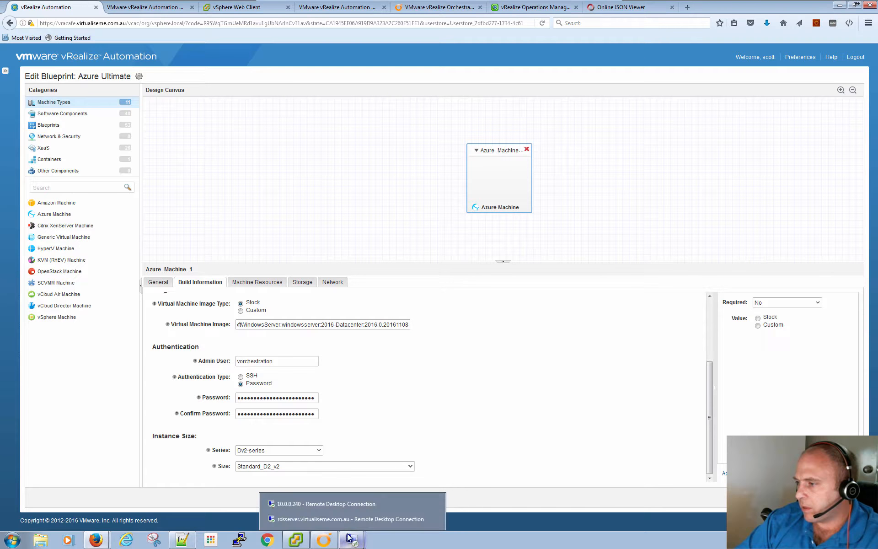
left_click(330, 515)
right_click(161, 273)
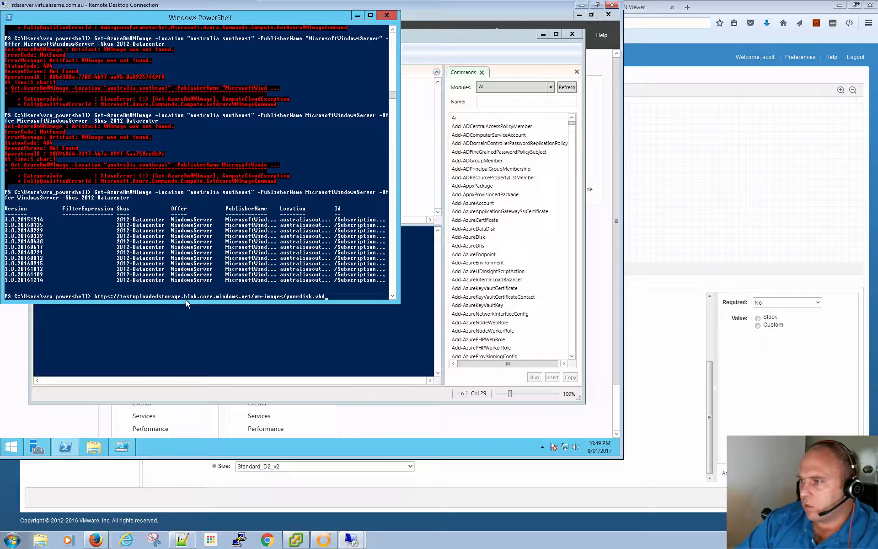
left_click_drag(183, 297, 120, 297)
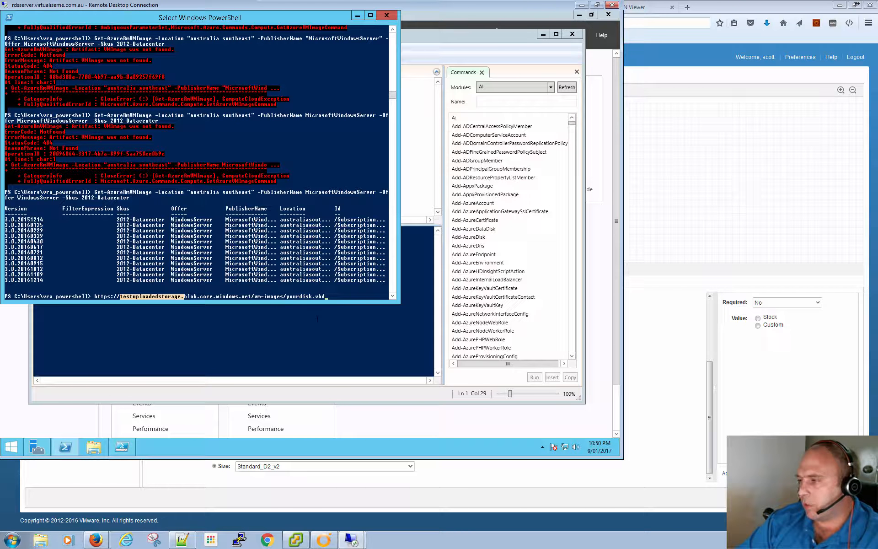
Step: Return to the blueprint, view the instance series options, and set the instance size to Standard_D1_v2
left_click(338, 471)
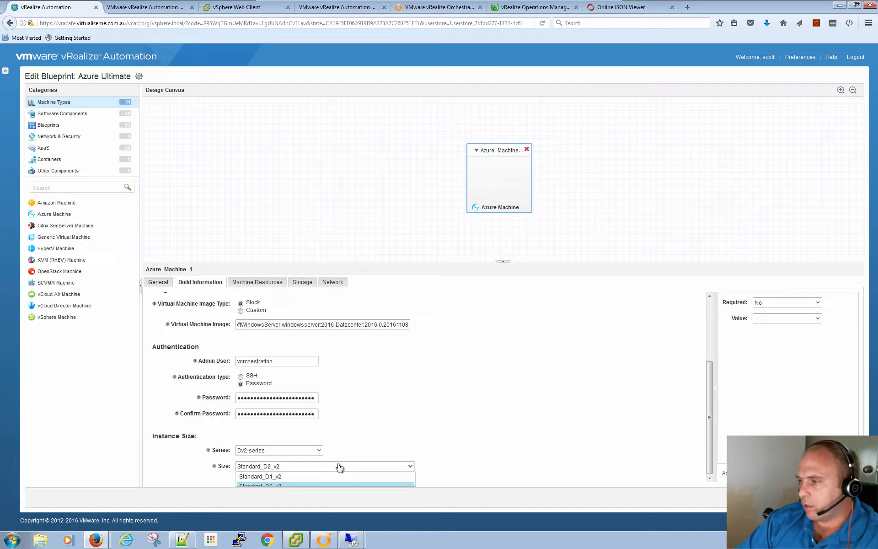
left_click(400, 410)
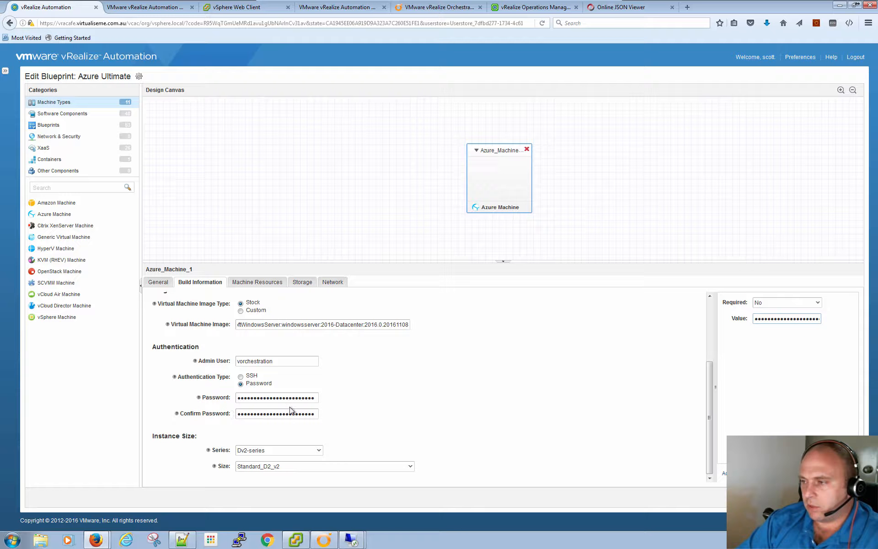
left_click(319, 451)
left_click(377, 438)
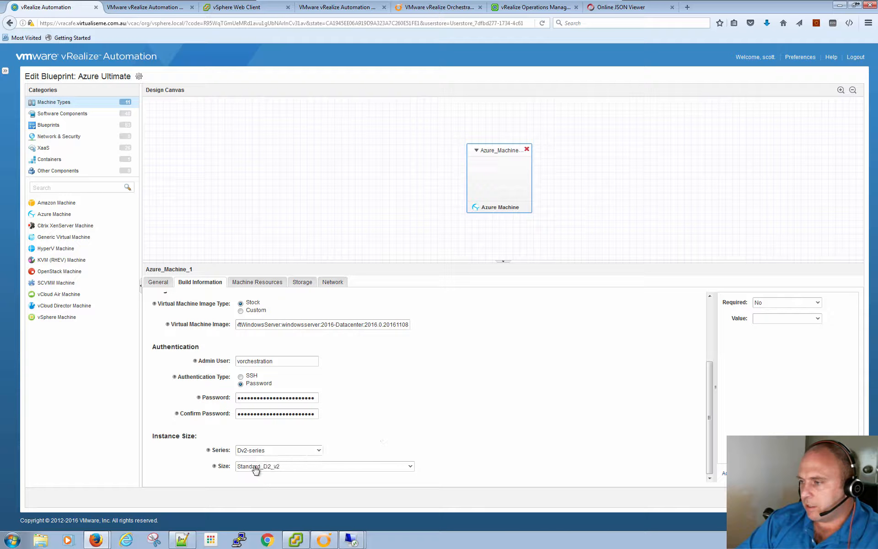
left_click(319, 467)
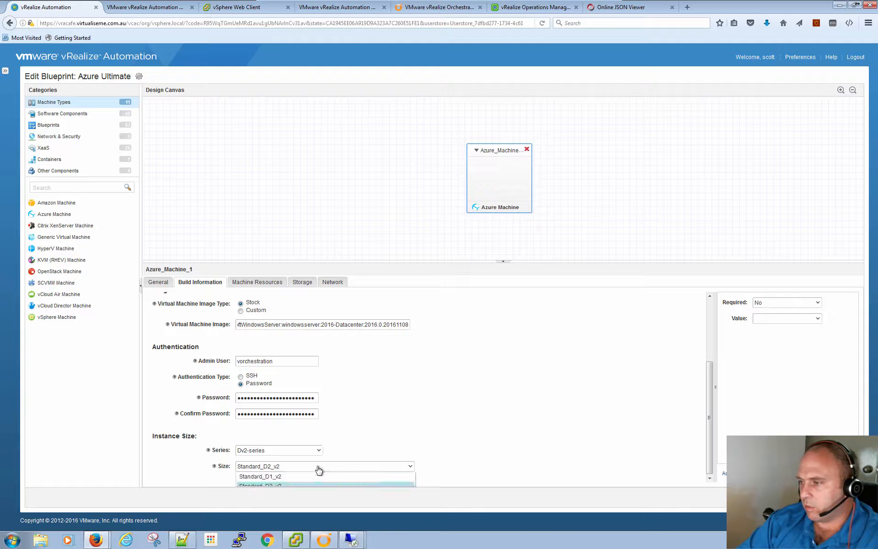
left_click(297, 477)
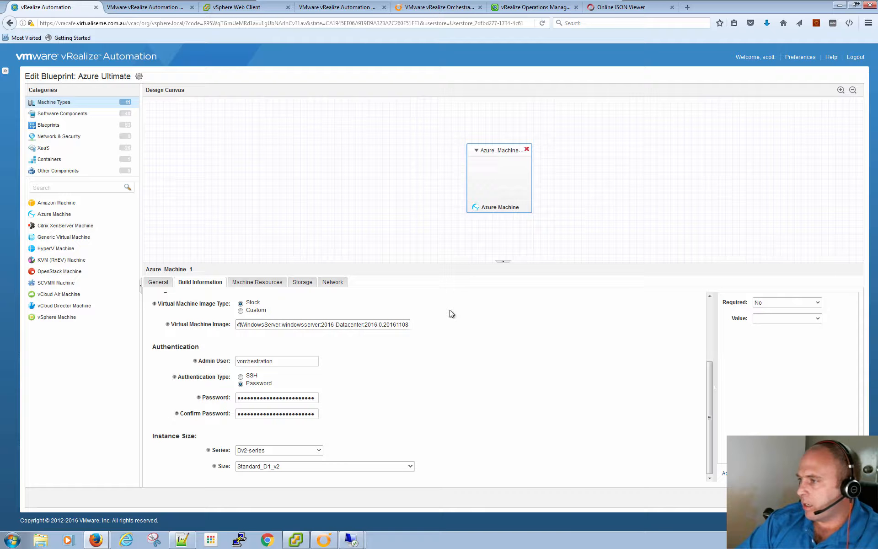
Step: Review Azure_Machine_1's machine resources, storage with its boot diagnostics option, and network settings, and leave the blueprint editor without saving
left_click(263, 283)
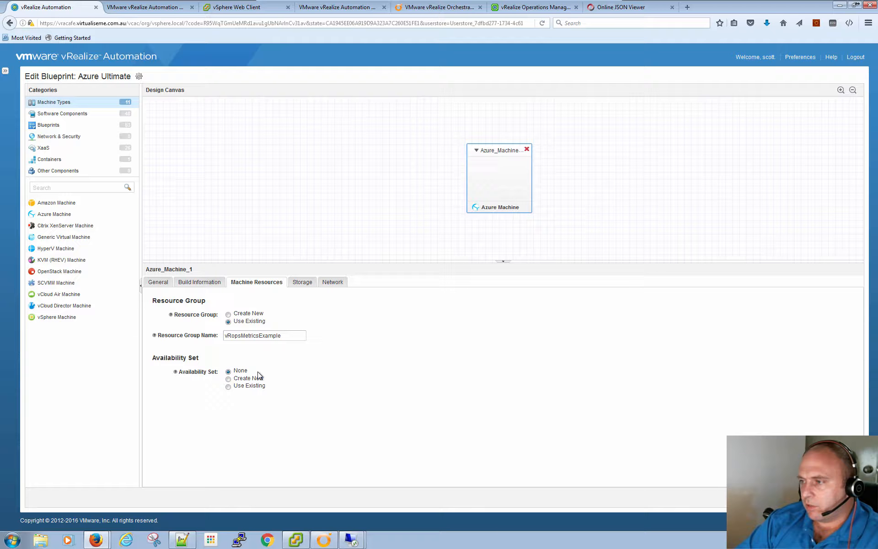
left_click(300, 284)
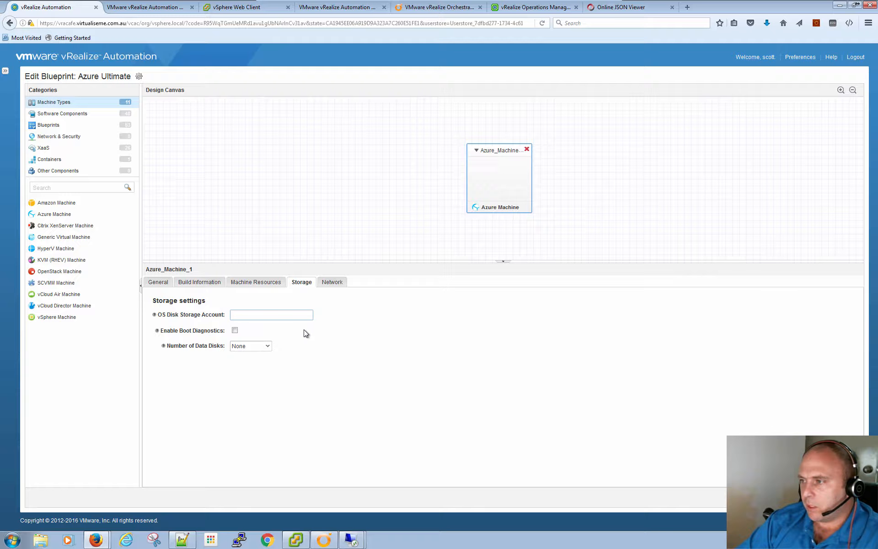
left_click(235, 331)
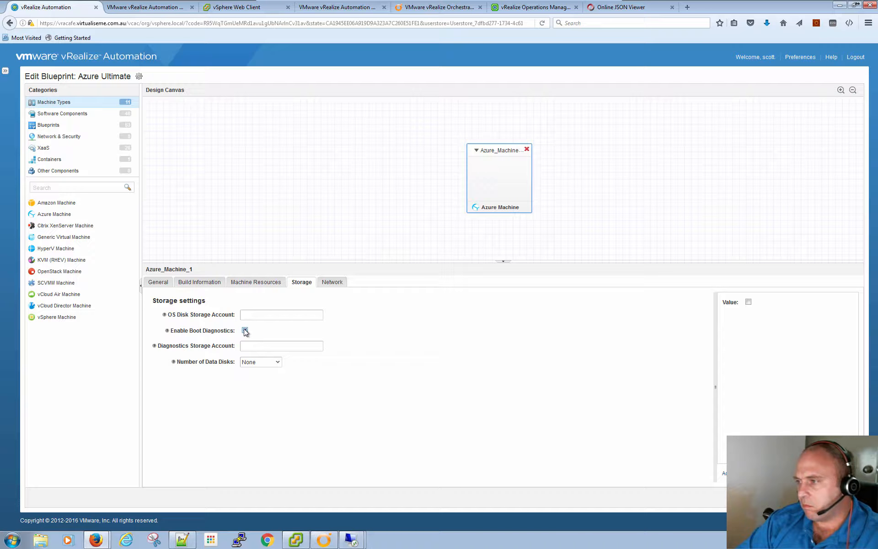
left_click(245, 331)
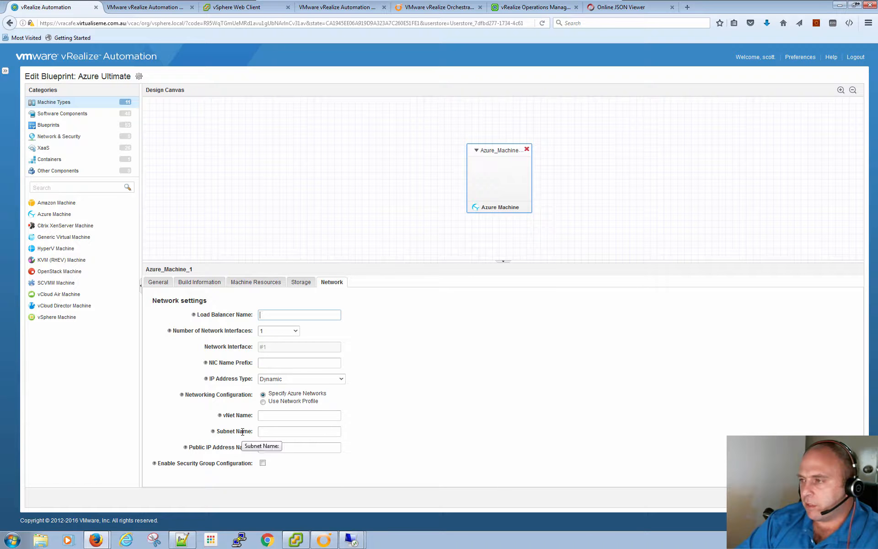
left_click(161, 283)
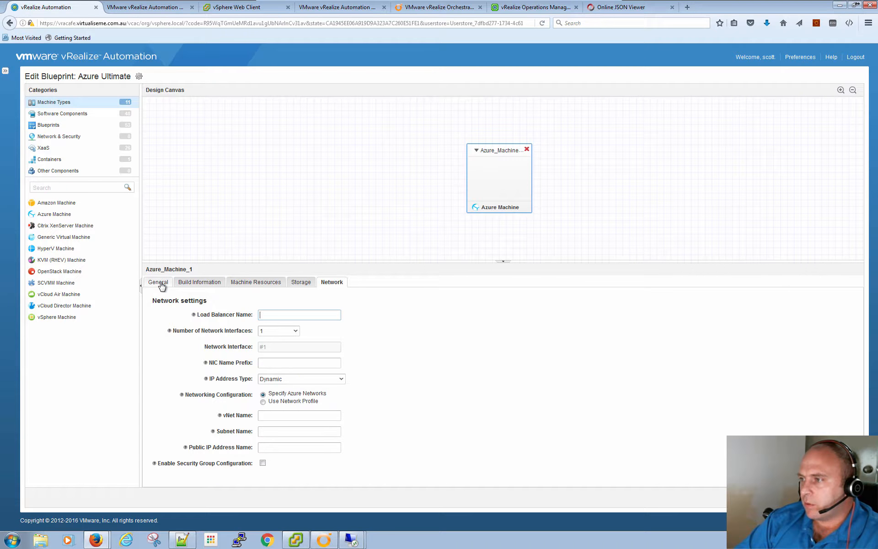
left_click(251, 284)
left_click(292, 283)
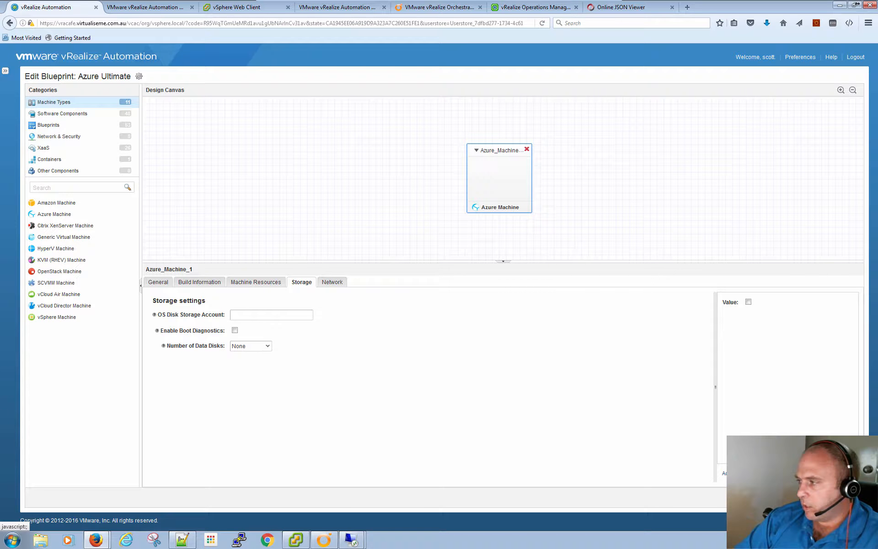
left_click(846, 498)
left_click(437, 304)
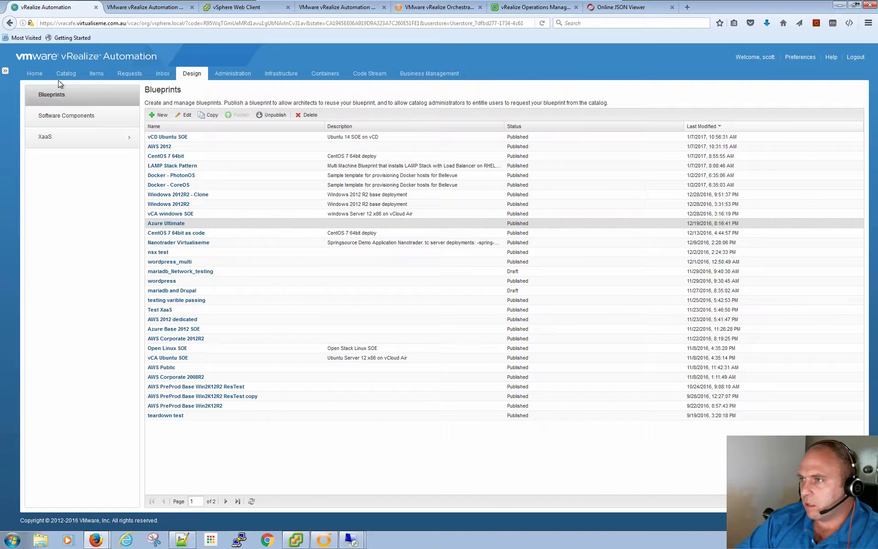
Step: Start a new Azure Ultimate request from the catalog's Templates service and show the Azure_Machine_1 request settings
left_click(65, 74)
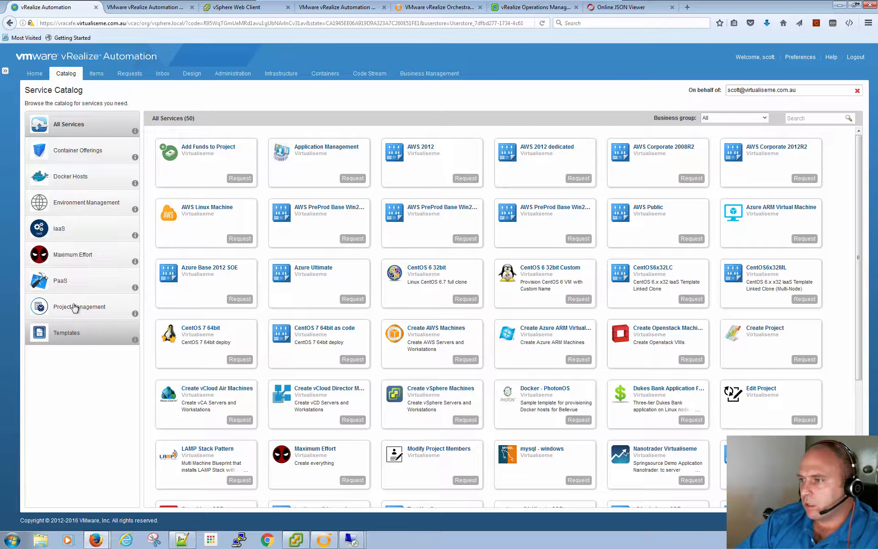
left_click(69, 338)
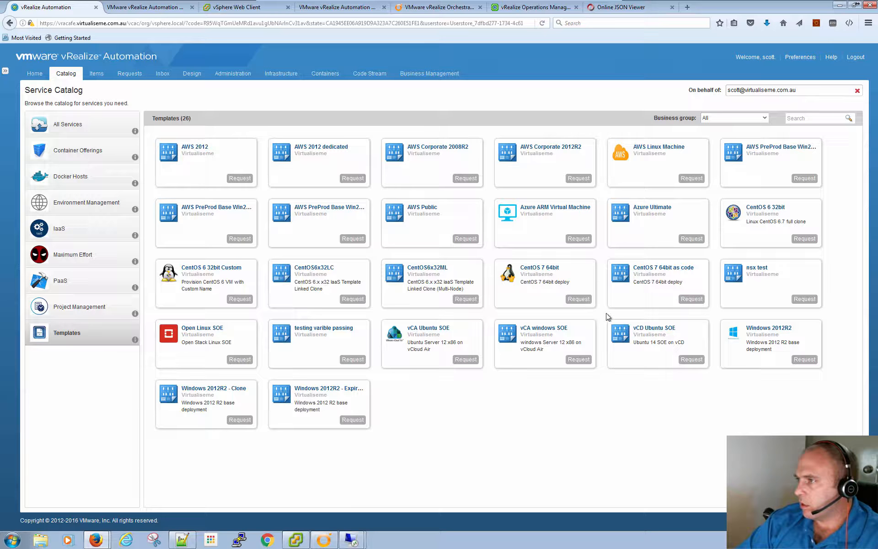
left_click(695, 238)
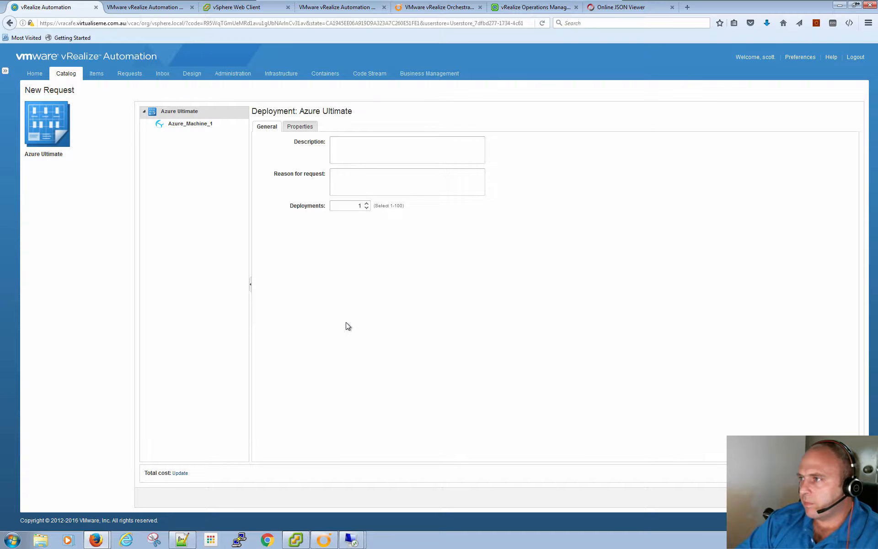
left_click(194, 122)
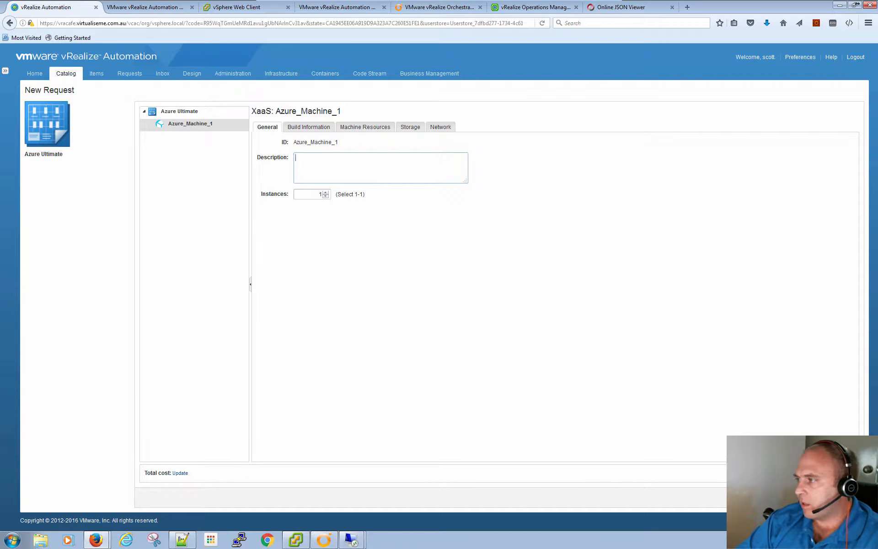
Step: Submit the Azure Ultimate request, acknowledge the submission, and show the list of requests to check its status
left_click(807, 497)
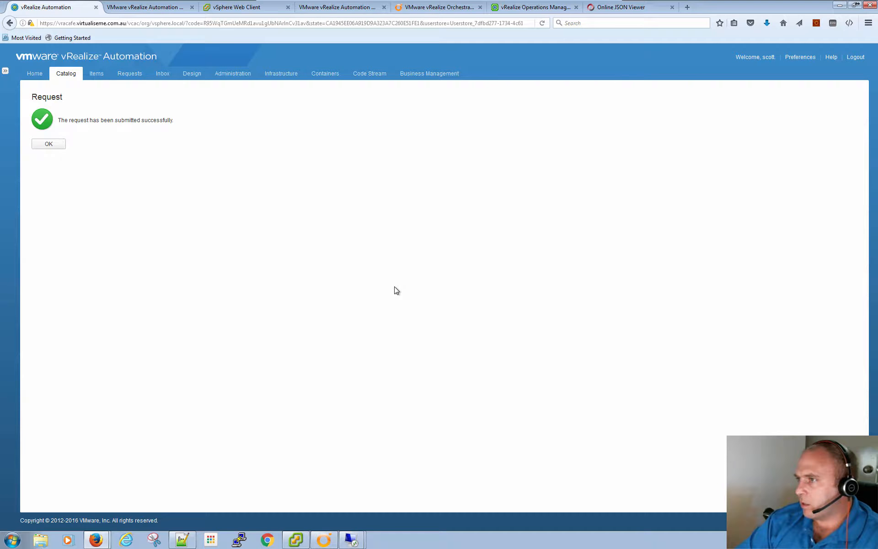
left_click(48, 144)
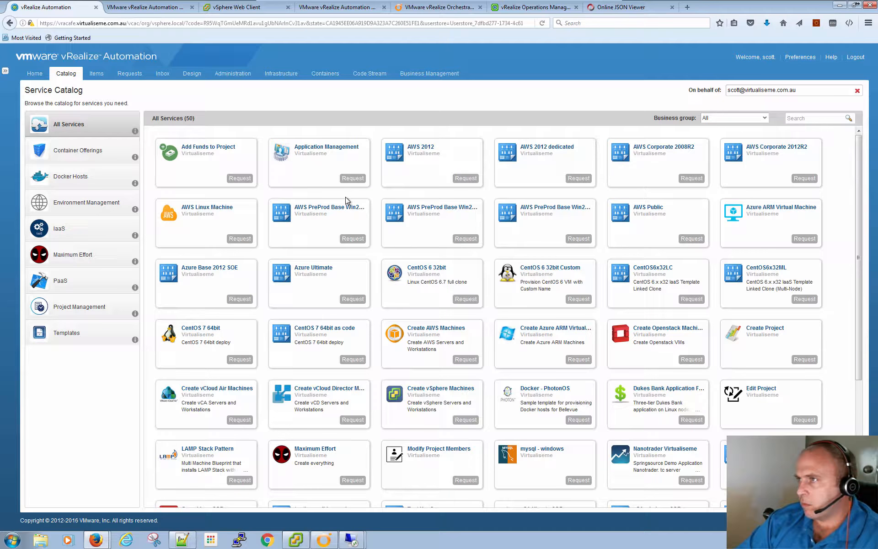
left_click(132, 76)
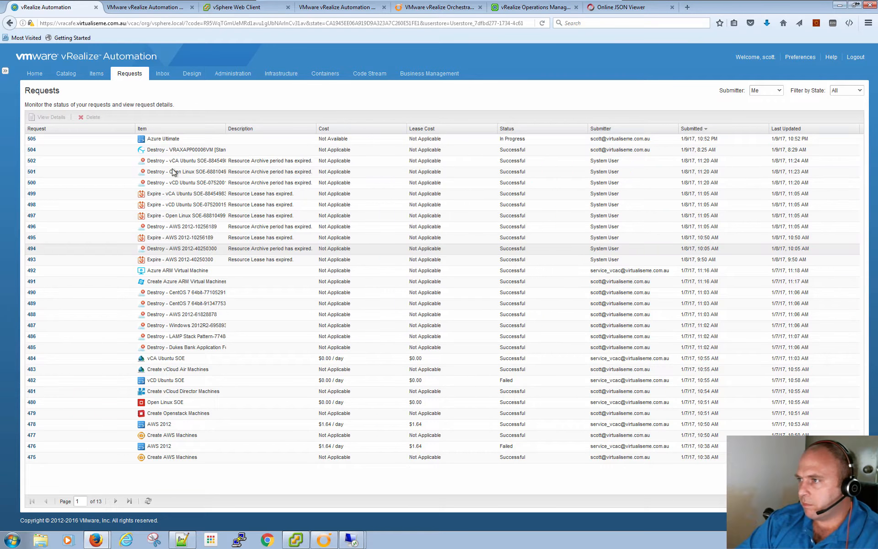
Step: Start a new Create Azure ARM Virtual Machines request from the catalog's IaaS service
left_click(193, 139)
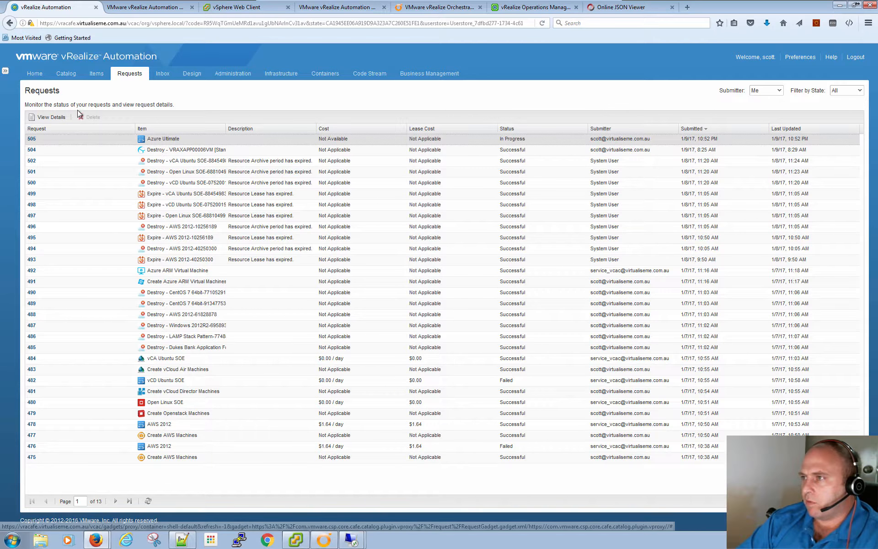
left_click(65, 74)
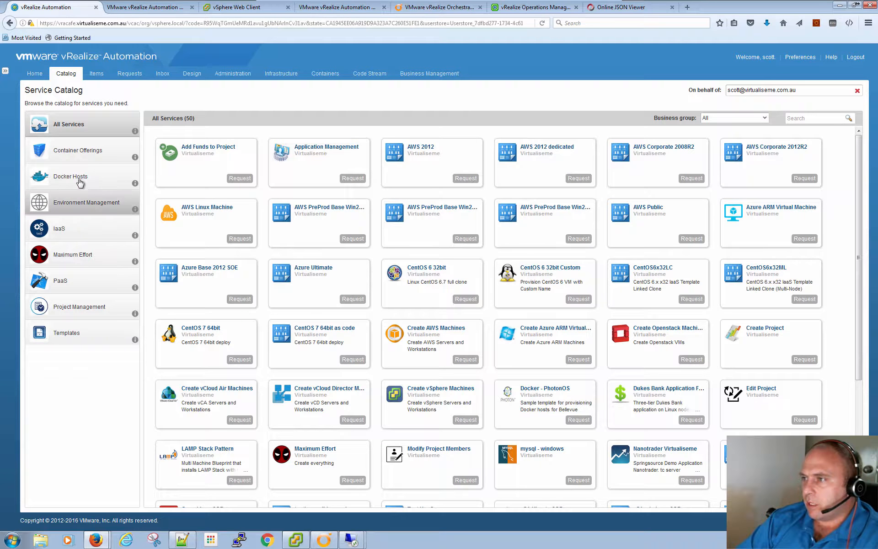
left_click(77, 231)
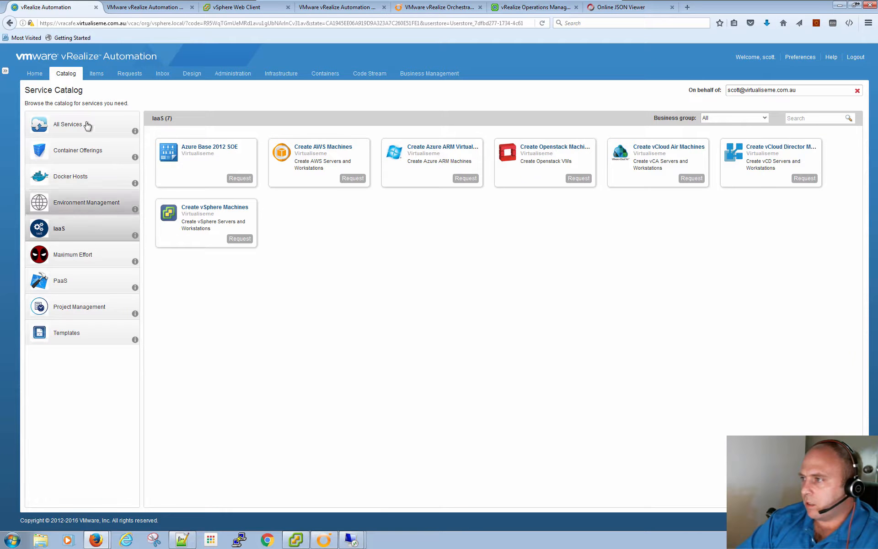
left_click(465, 182)
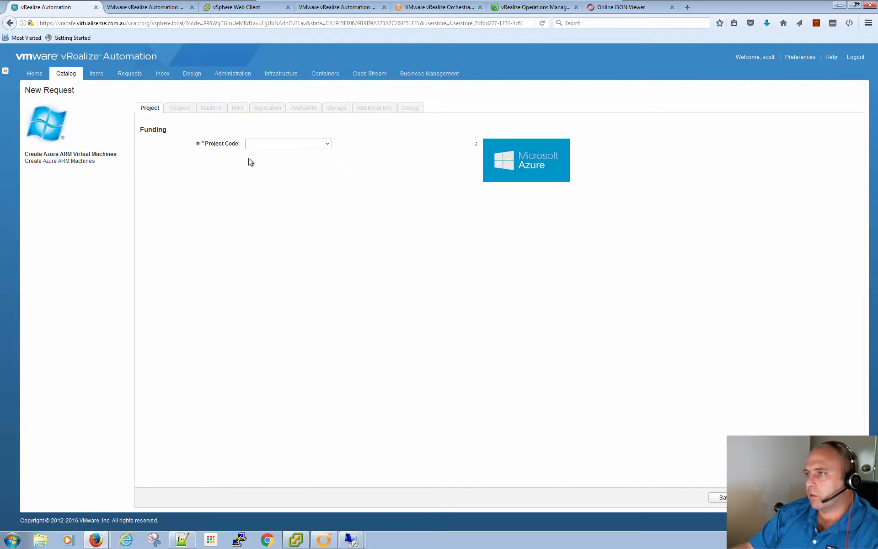
Step: Set the project code to 1386, keep the number of machines at 1, and continue to the machine settings
left_click(273, 144)
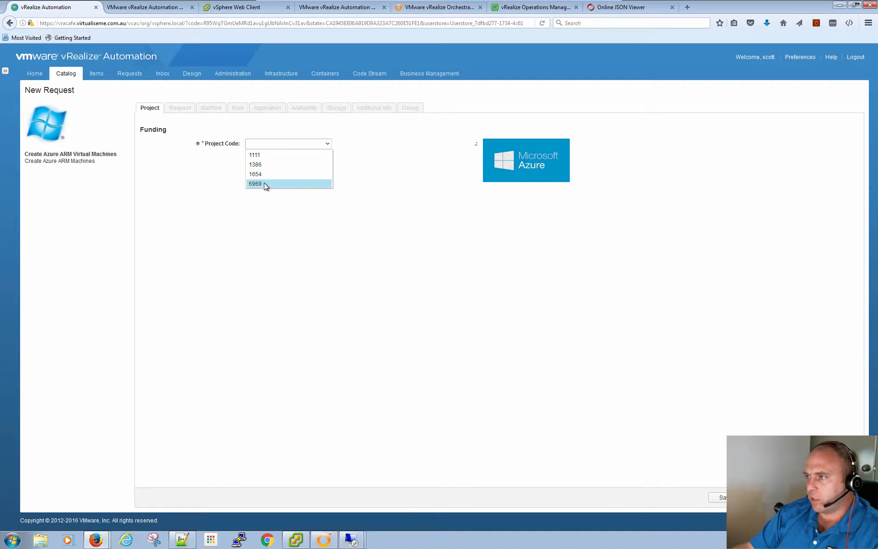
left_click(265, 164)
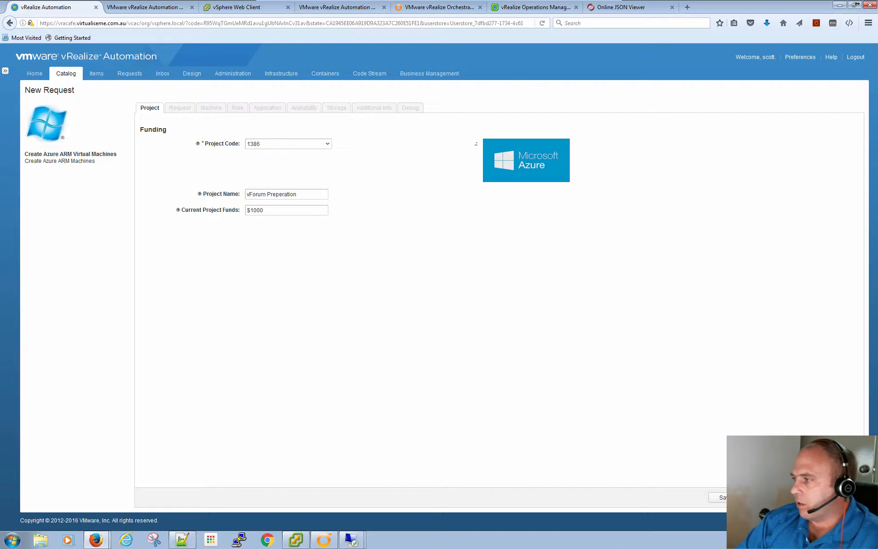
left_click(784, 497)
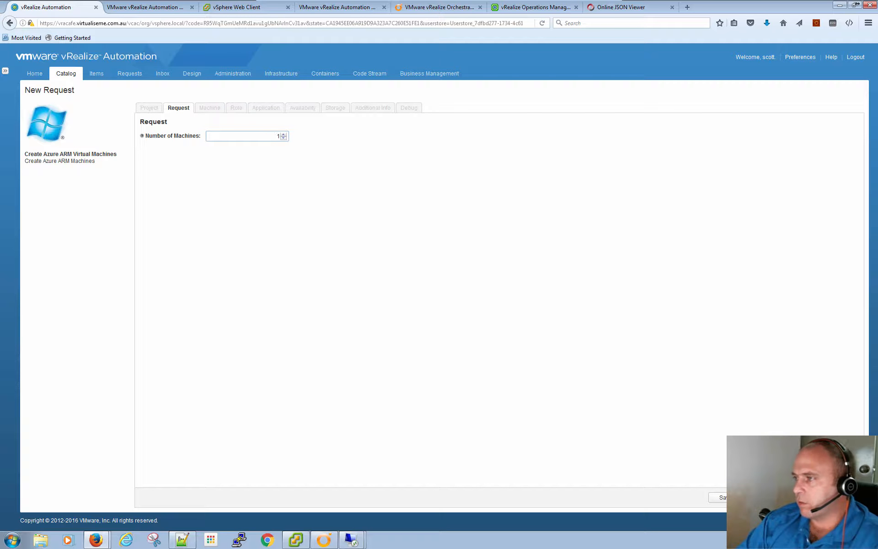
left_click(785, 497)
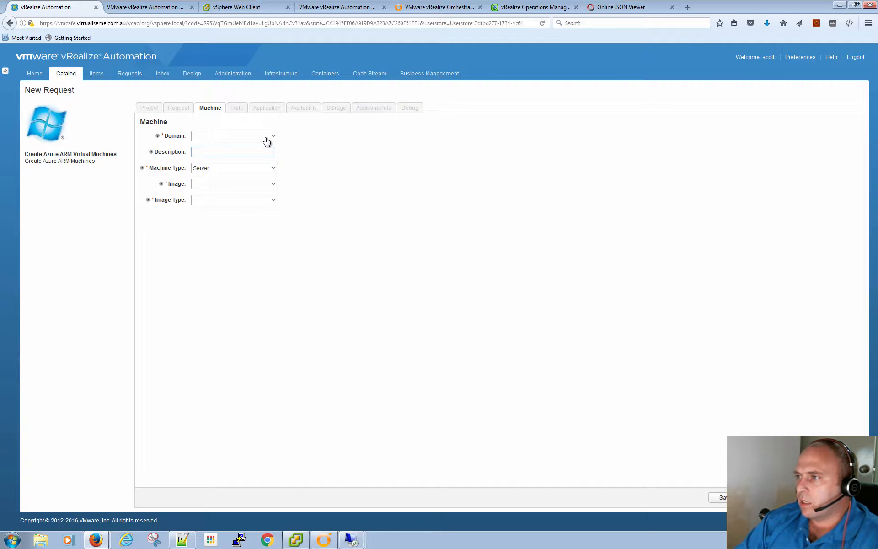
Step: Set the machine's domain to virtualiseme.com.au and choose the first listed image for the server
left_click(267, 137)
left_click(257, 151)
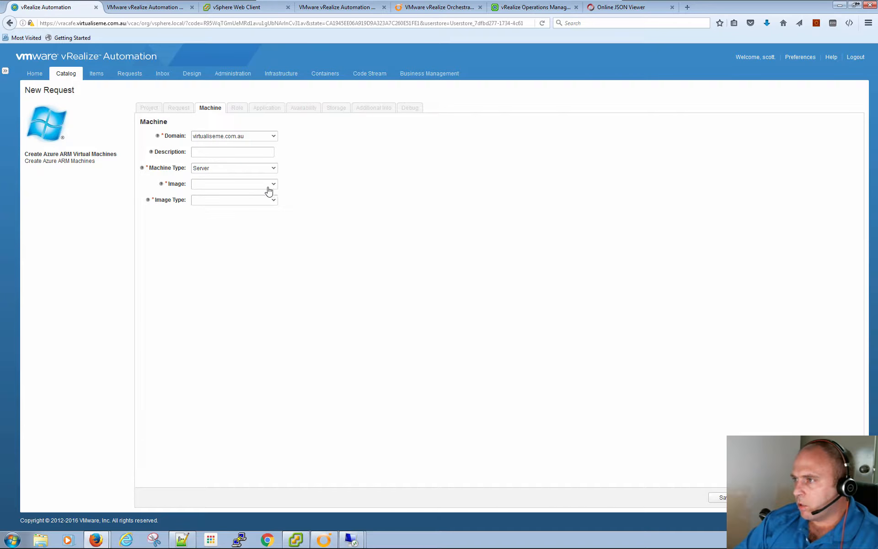
left_click(275, 183)
left_click(245, 194)
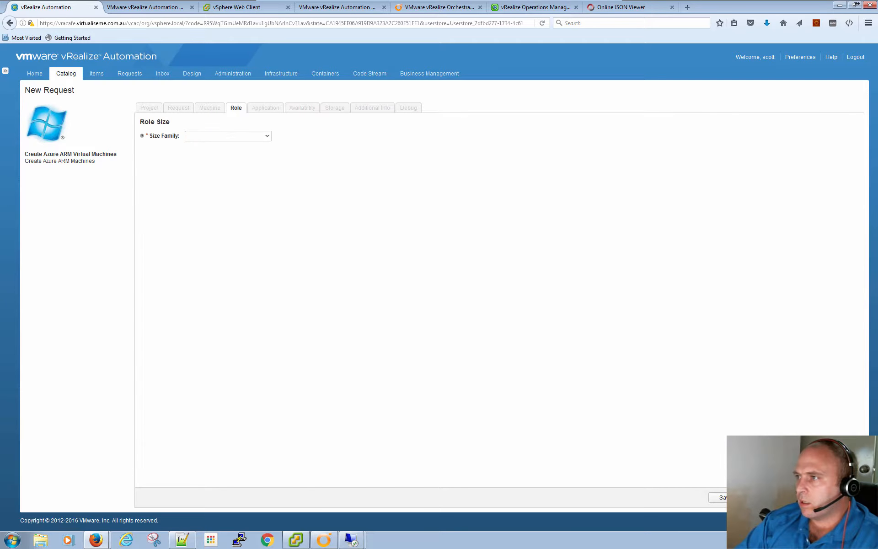
Step: Set the role's size family to D - General Purpose and its size to Standard_D1_v2
left_click(232, 136)
left_click(215, 147)
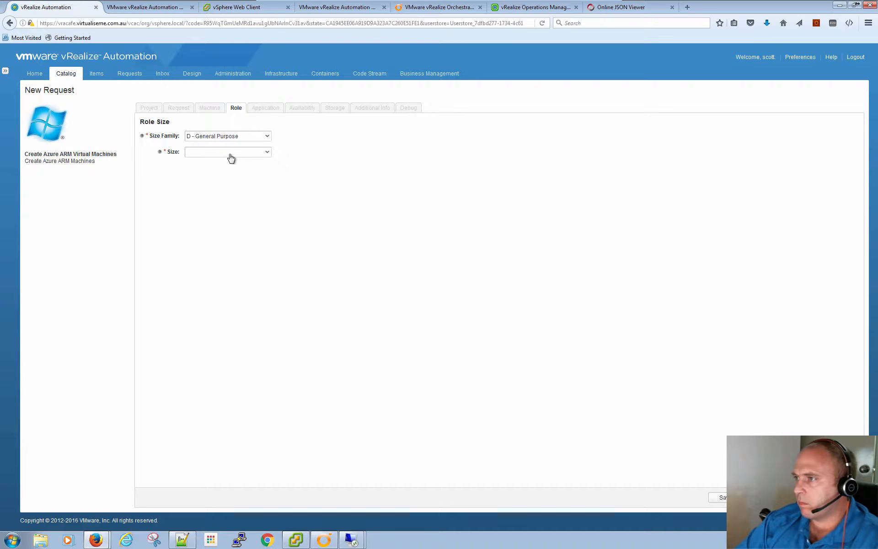
left_click(229, 153)
left_click(210, 163)
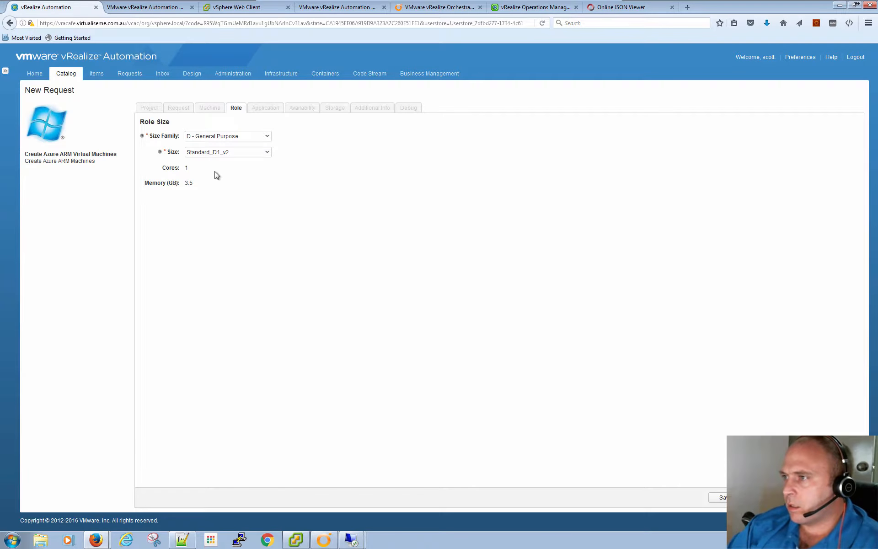
Step: Change the role size to Standard_D2_v2, view the size options again, and continue to the application settings
left_click(255, 154)
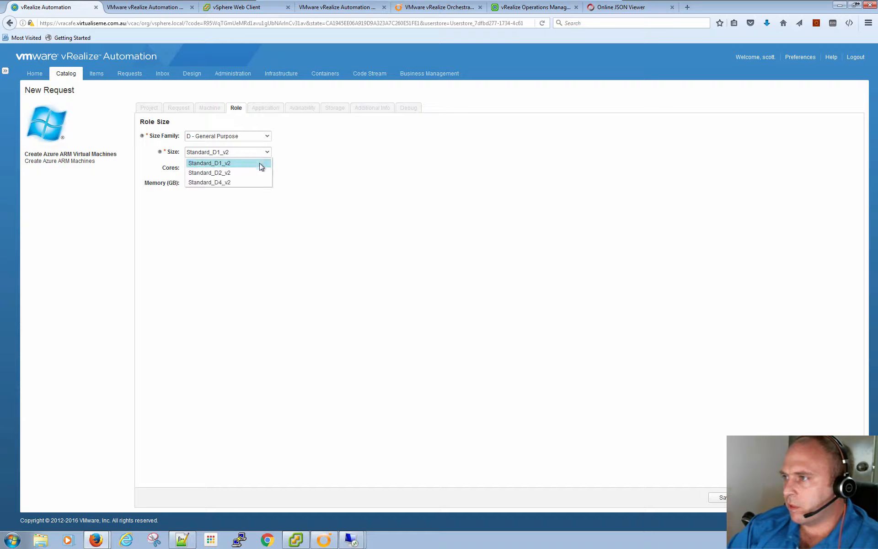
left_click(238, 173)
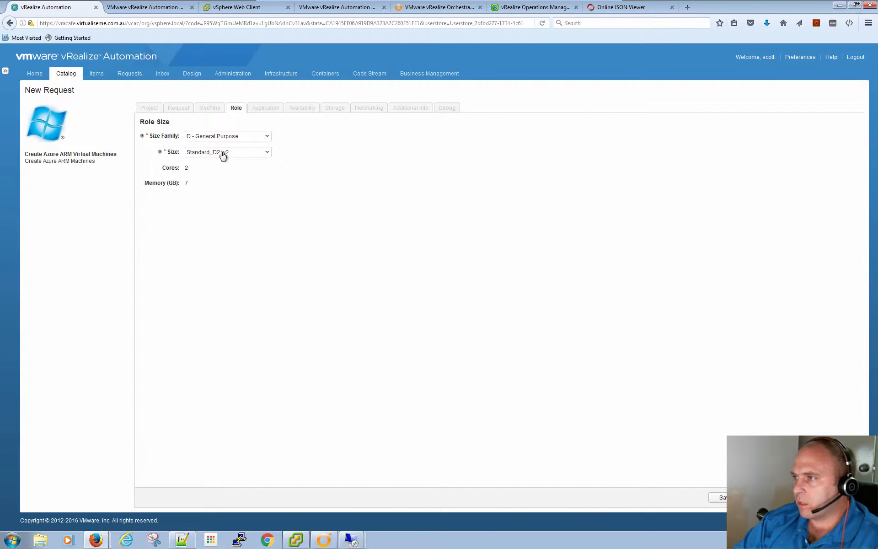
left_click(267, 154)
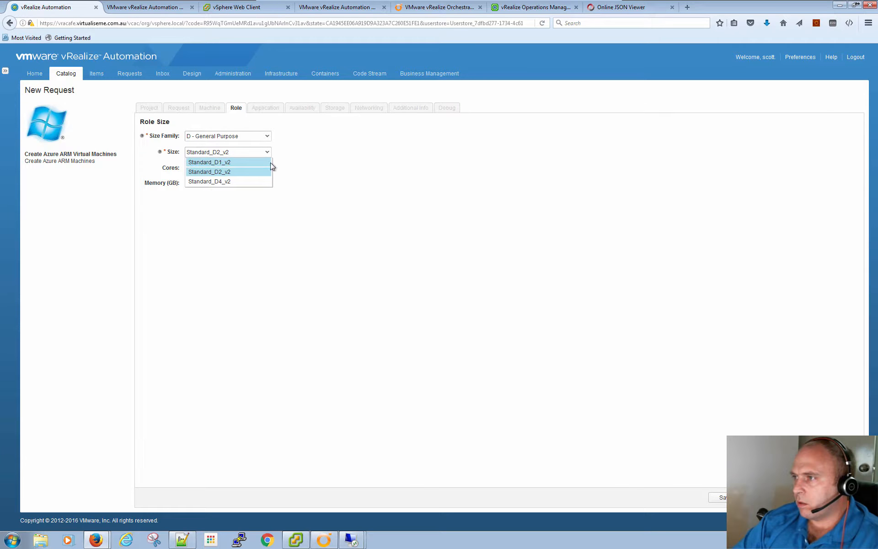
left_click(729, 432)
left_click(785, 498)
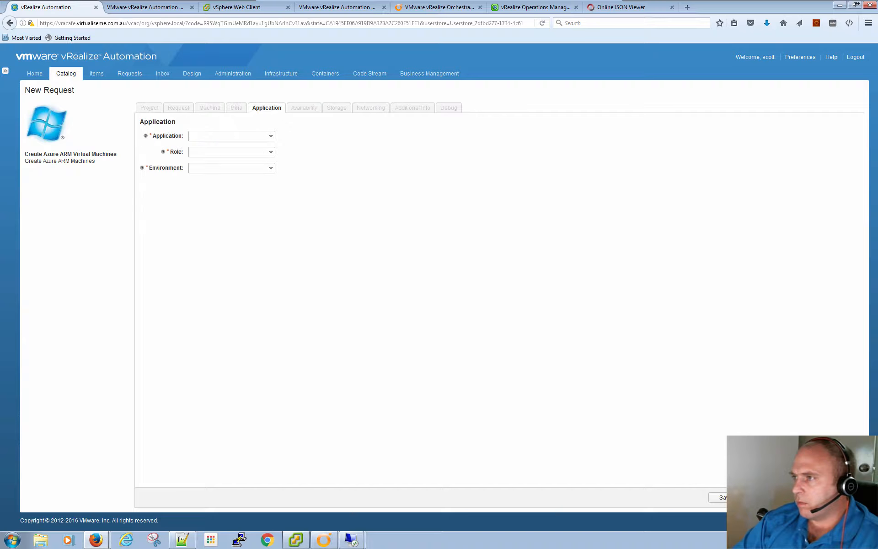
Step: Set the application to vRealize Automation, role to Web Server and environment to VM, and continue to the availability settings
left_click(231, 137)
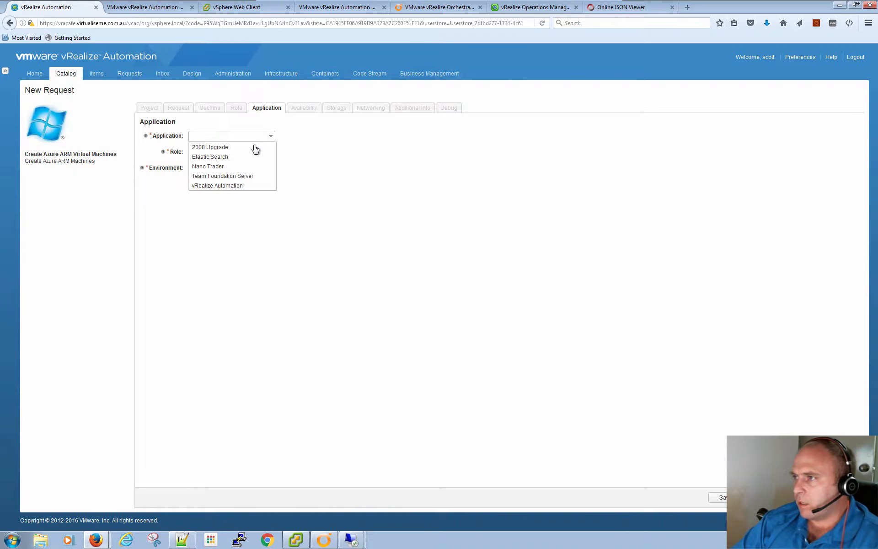
left_click(241, 187)
left_click(233, 155)
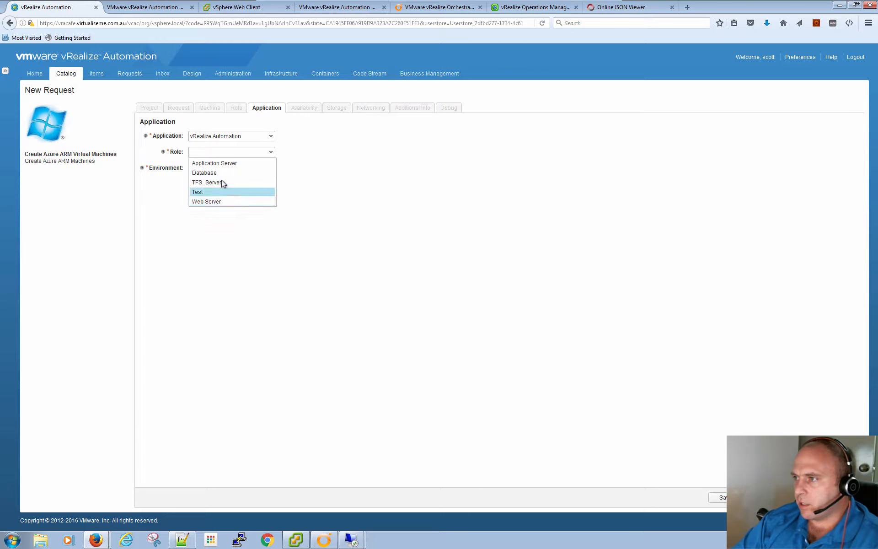
left_click(208, 201)
left_click(212, 169)
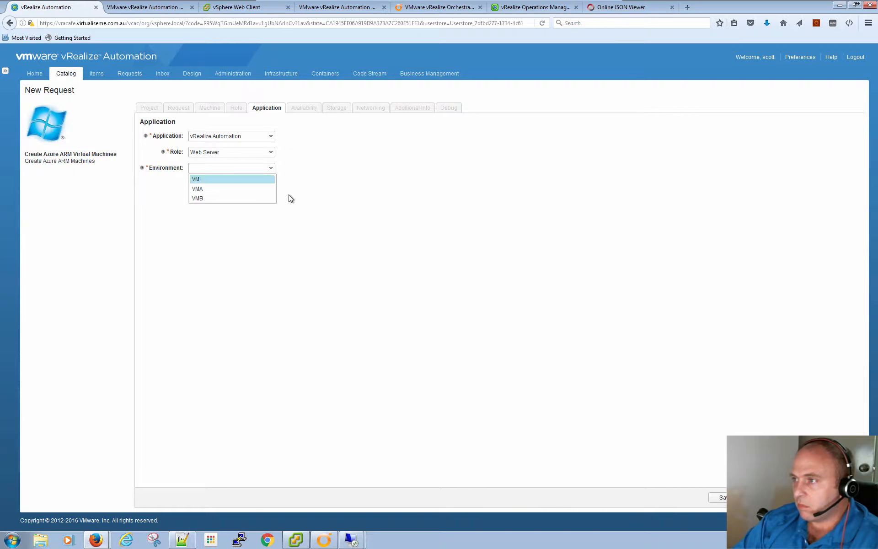
left_click(204, 180)
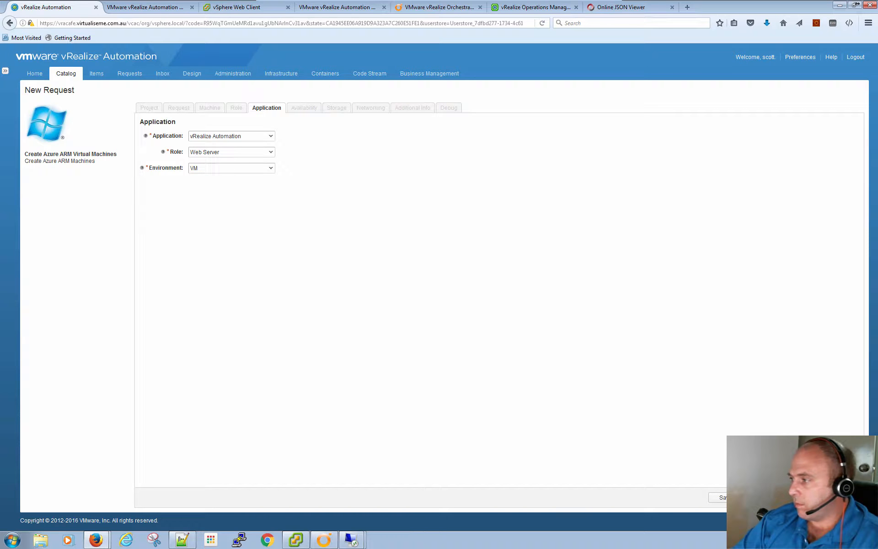
left_click(802, 498)
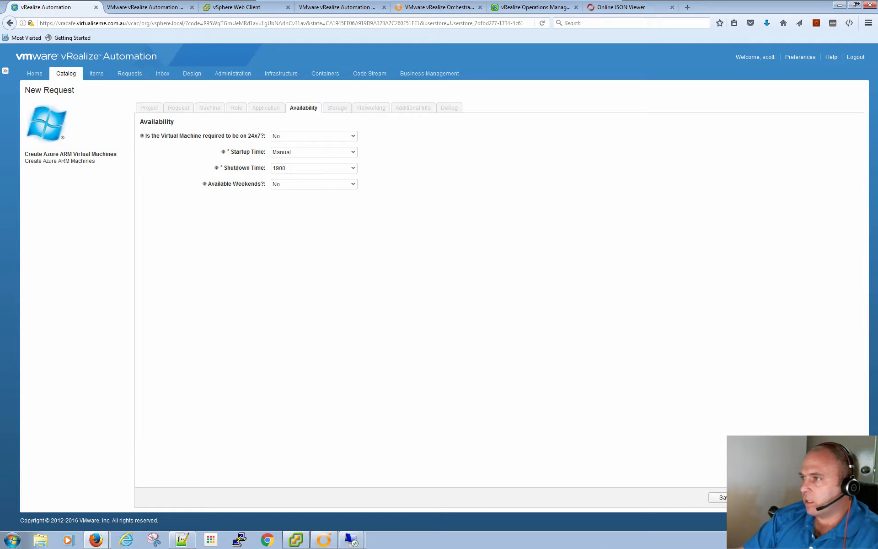
Step: Continue to the storage settings, view the data disk options by enabling extra disks, and set Configure Extra Disks back to No
left_click(337, 107)
left_click(257, 124)
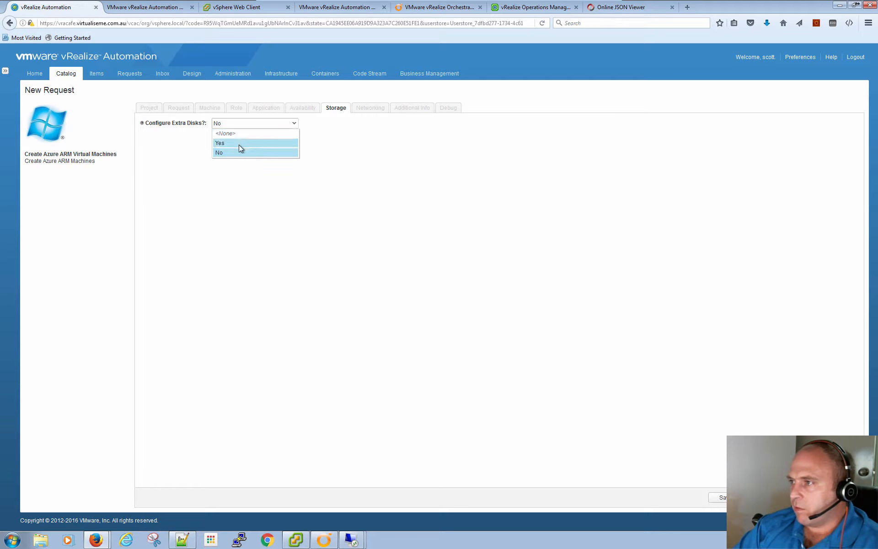
left_click(238, 143)
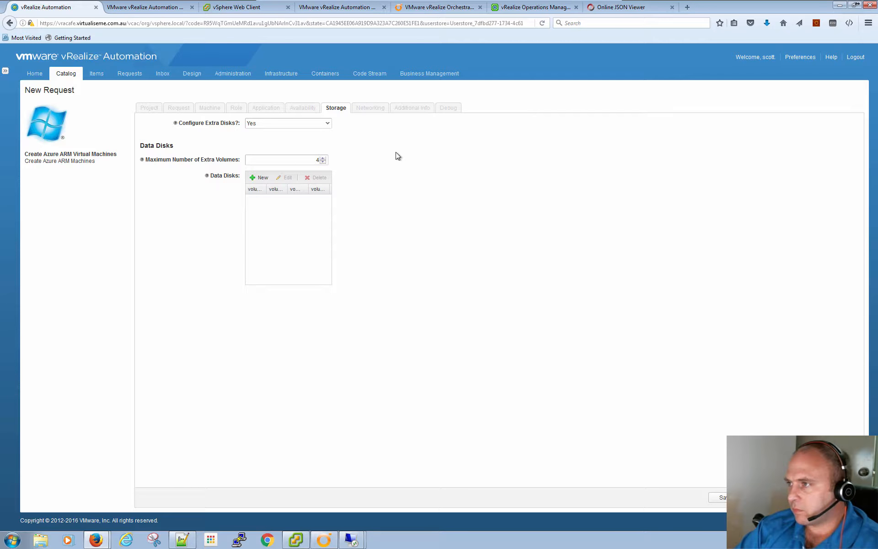
left_click(316, 125)
left_click(274, 153)
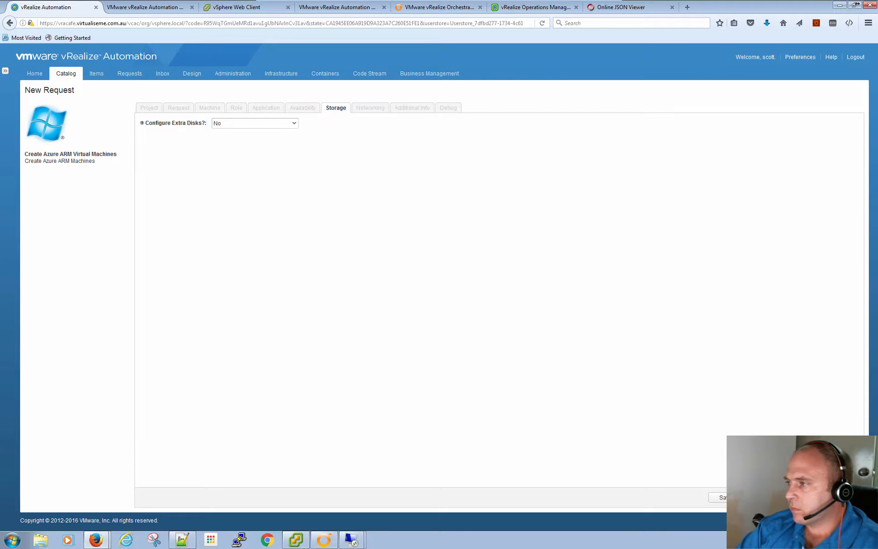
Step: Keep the default networking and additional info, submit the request, acknowledge the submission, and return to the catalog's IaaS service
left_click(802, 498)
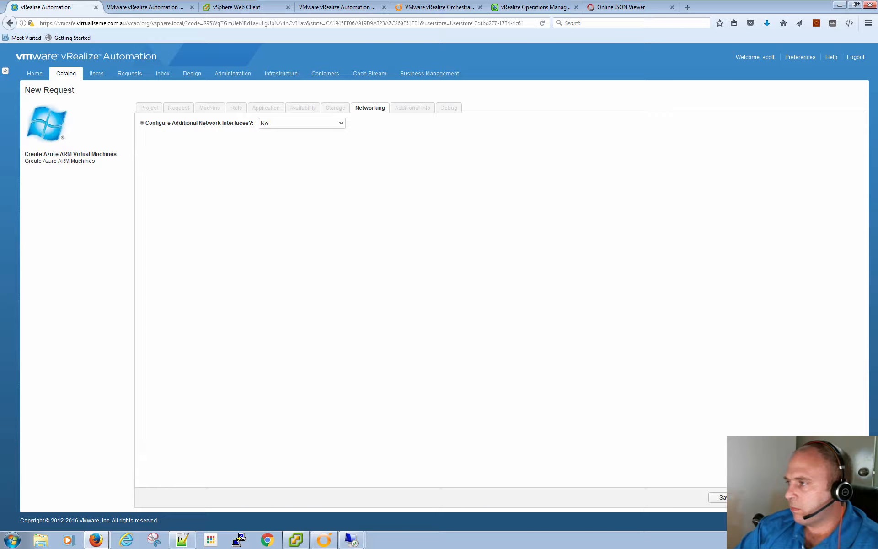
left_click(802, 497)
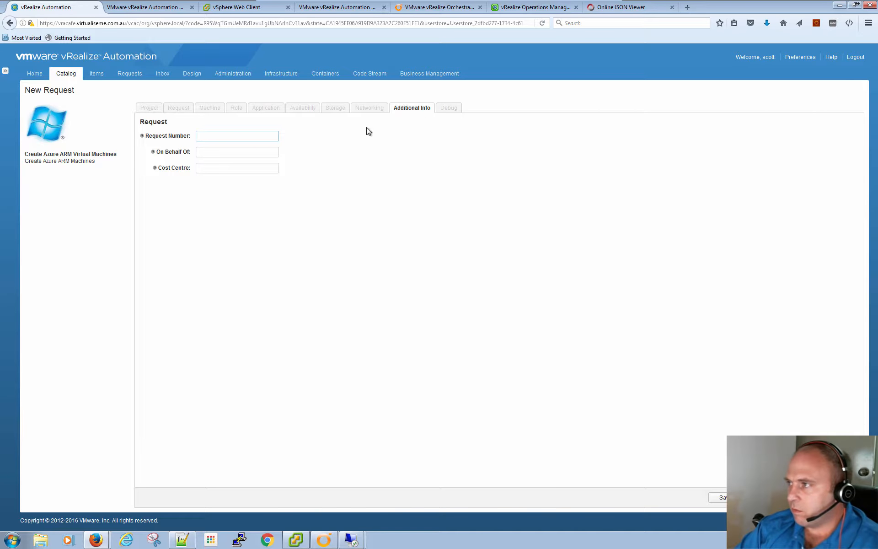
left_click(802, 497)
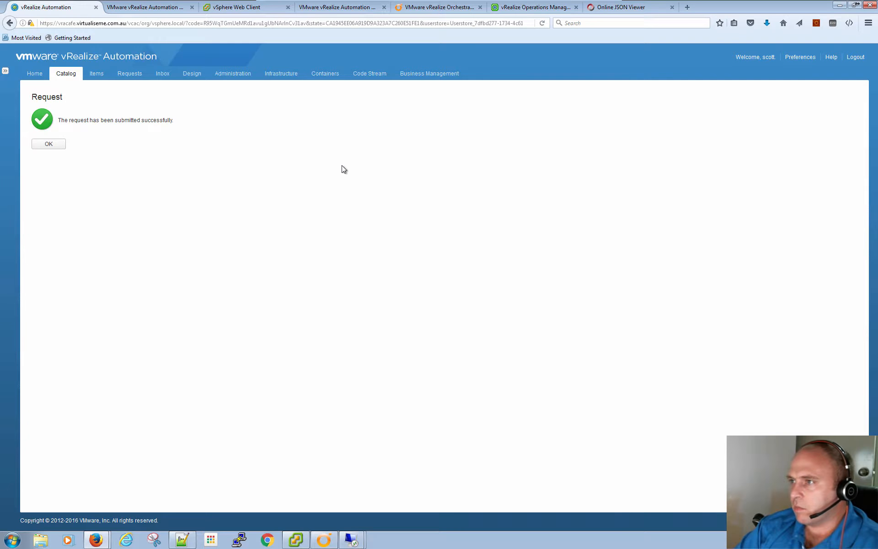
left_click(47, 145)
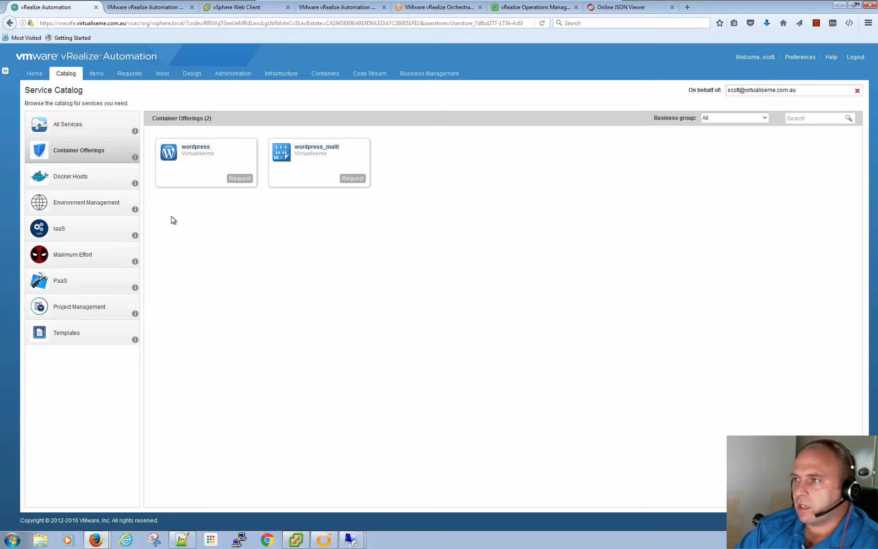
left_click(77, 229)
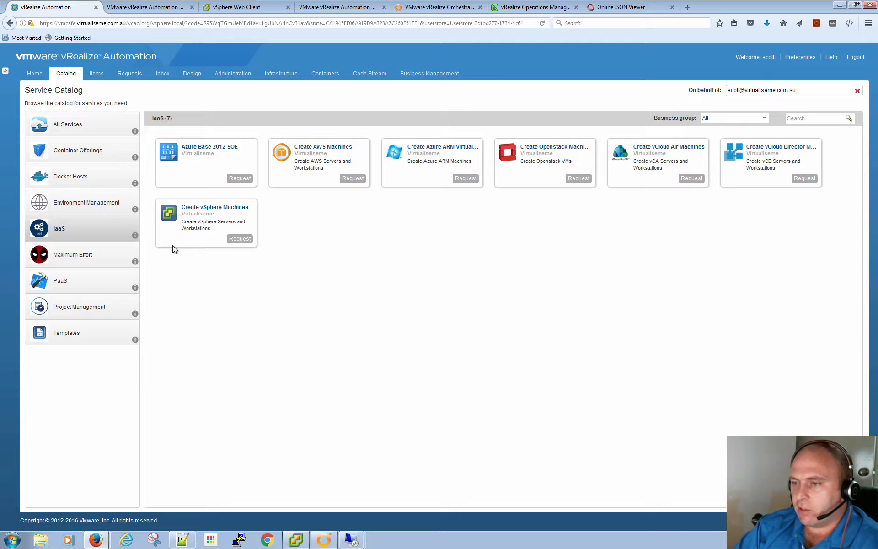
Step: Switch to vRealize Orchestrator and examine the logs of the Create Azure Virtual Machine run at 22:53:24 for its completion state
left_click(325, 540)
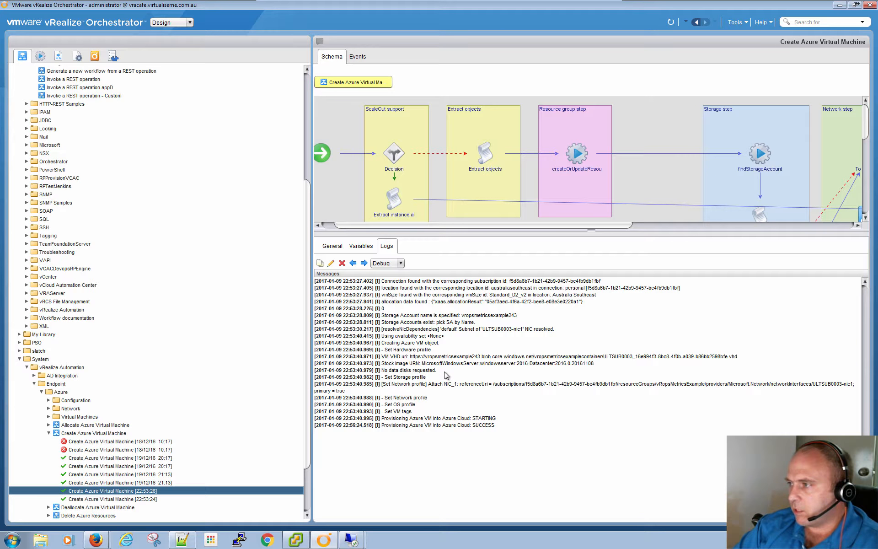
left_click(109, 500)
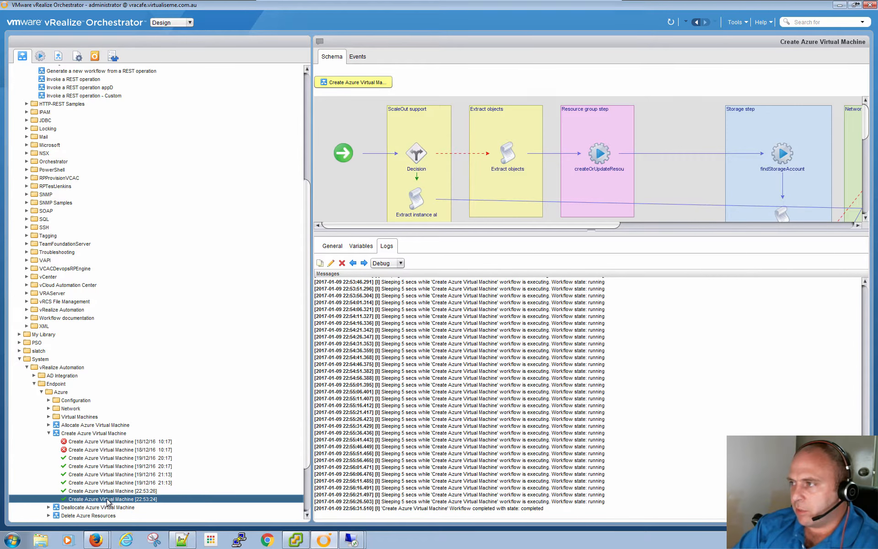
left_click_drag(537, 508, 426, 498)
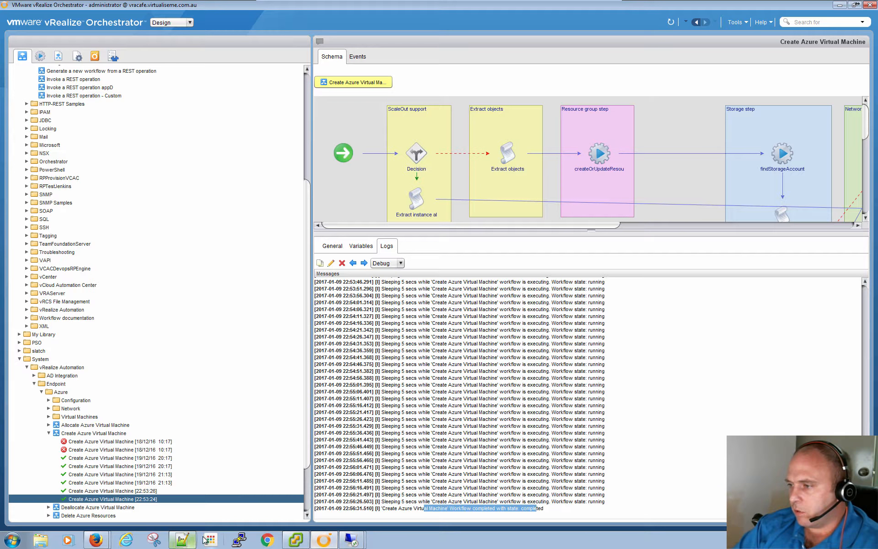
Step: Switch back to vRealize Automation in Firefox and show the list of provisioned deployments
mouse_move(95, 540)
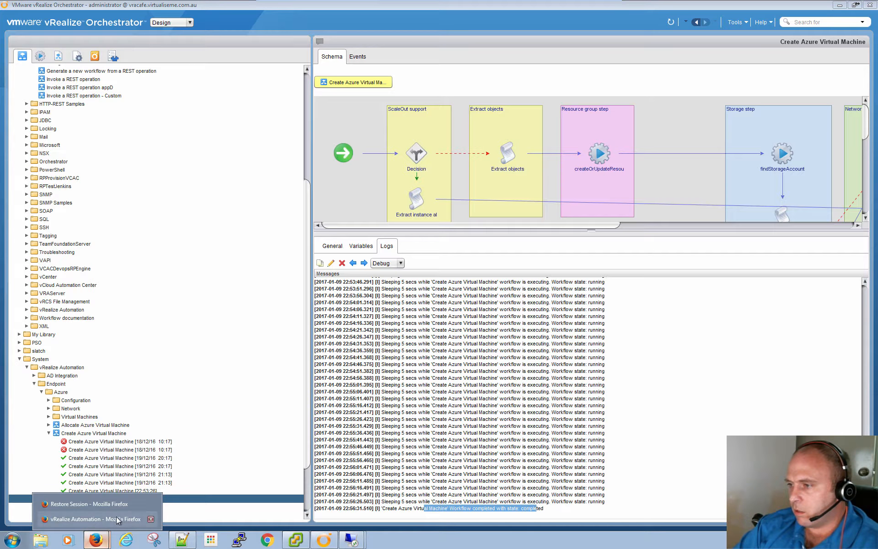
left_click(92, 521)
left_click(98, 74)
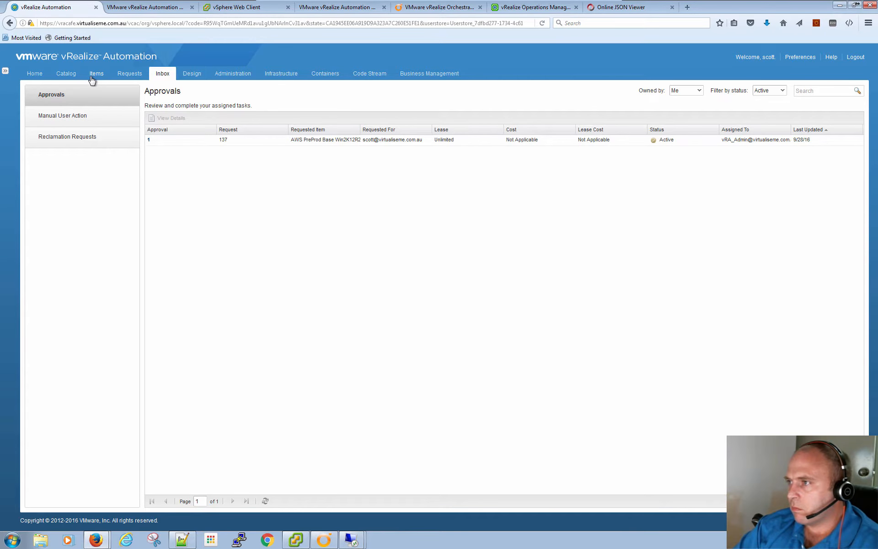
left_click(92, 78)
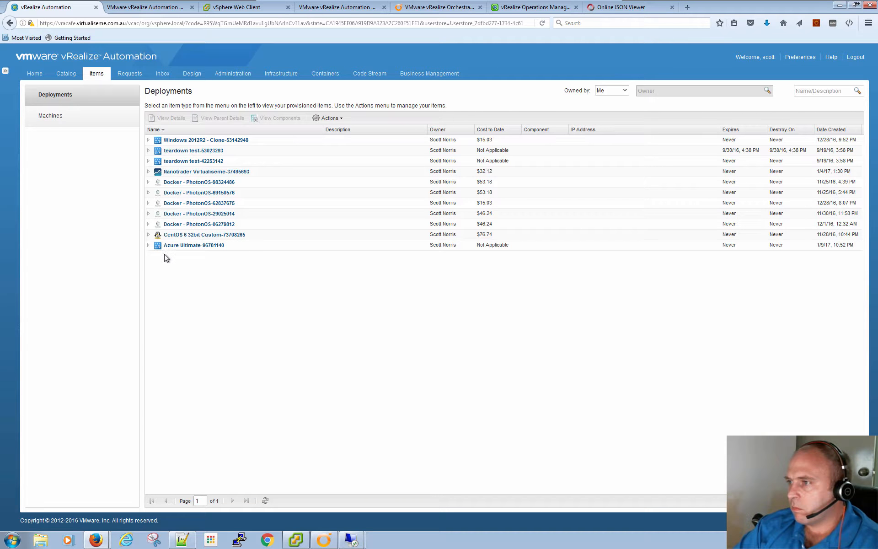
Step: Expand the Azure Ultimate deployment and view the item details of its Azure virtual machine
left_click(149, 245)
left_click(198, 256)
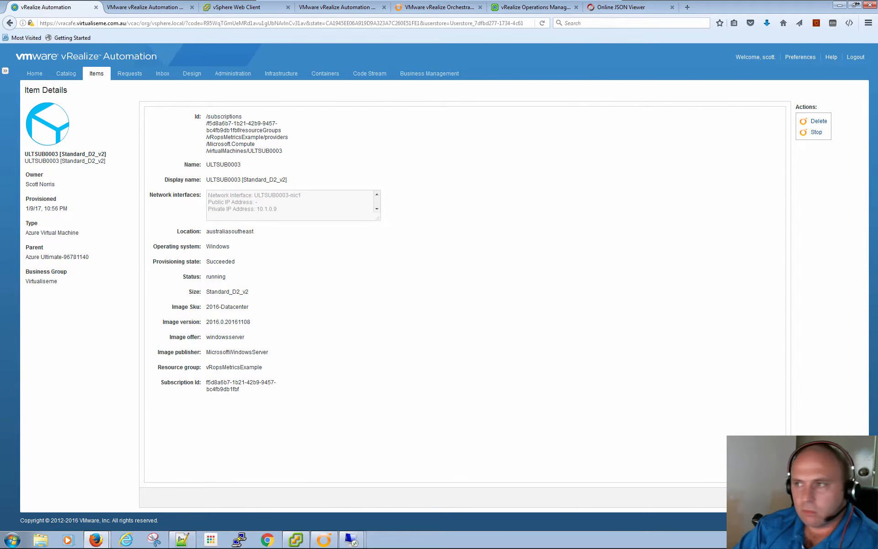
left_click_drag(0, 66, 1, 64)
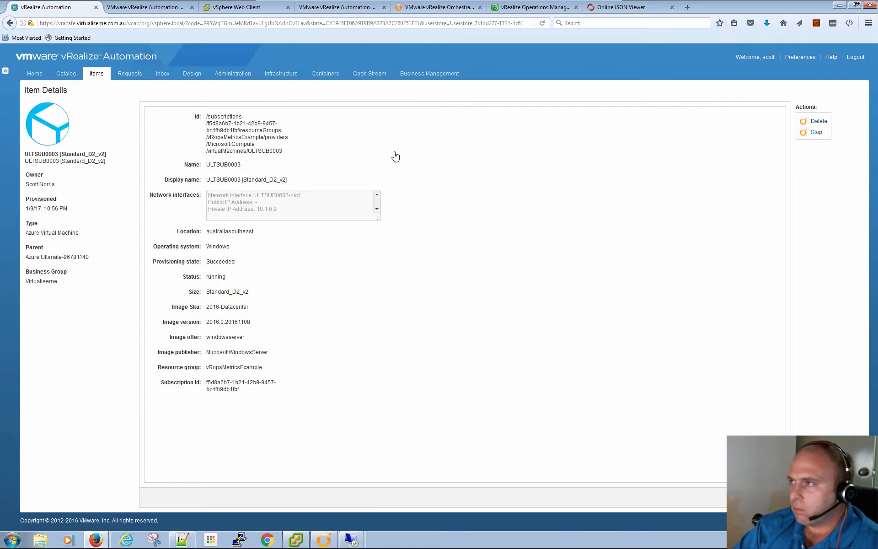
Step: Search the web for azure in a new browser tab, enter the Microsoft Azure portal, and view the ULTSUB0003 virtual machine
left_click(688, 9)
type("azure")
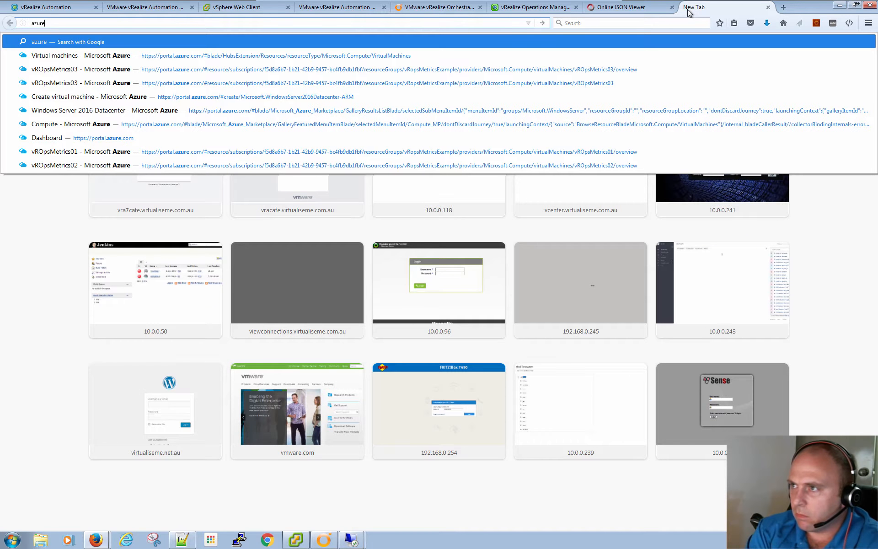
key("Return")
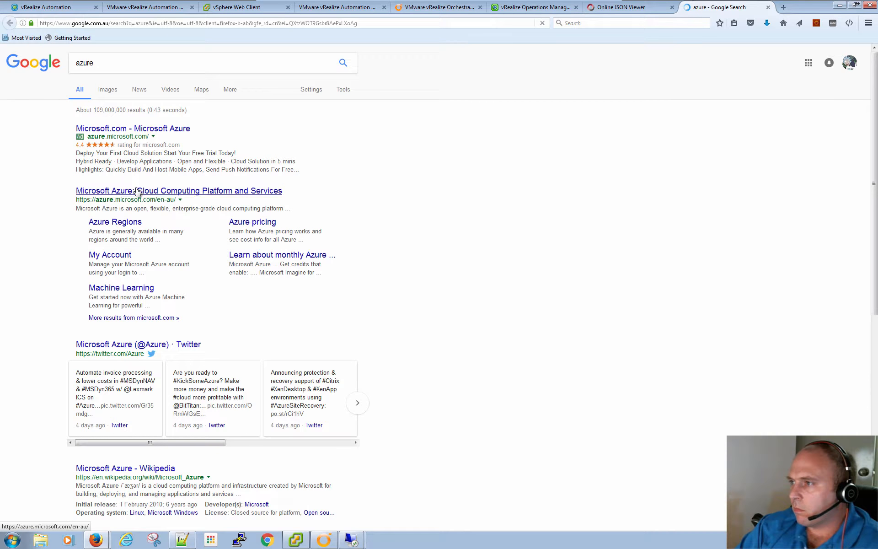
left_click(137, 191)
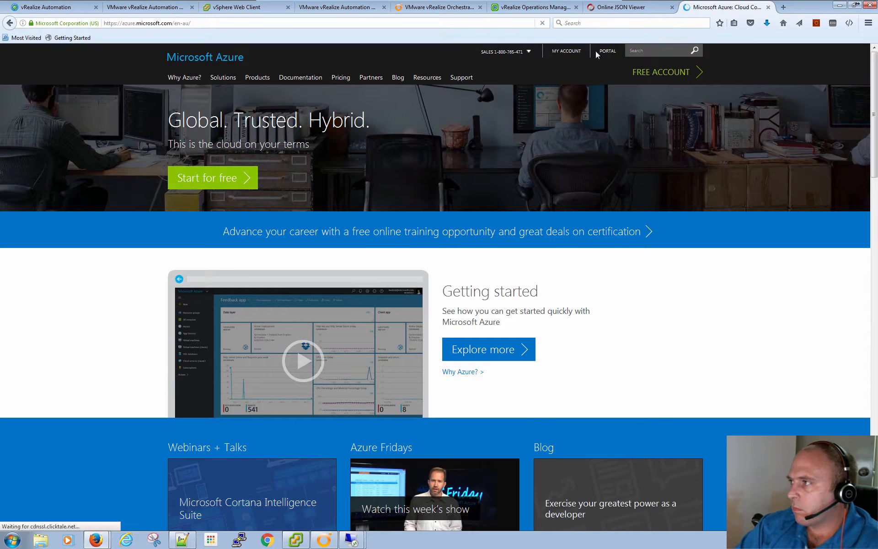
left_click(608, 51)
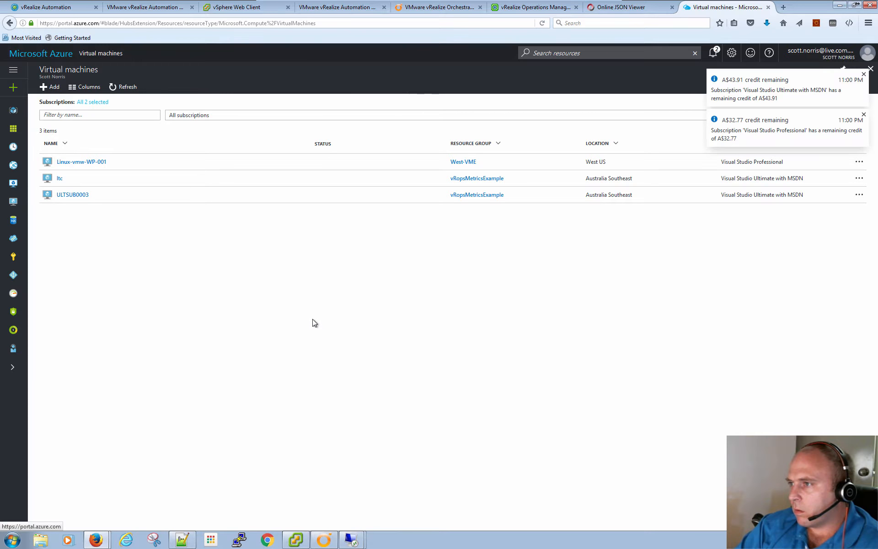
left_click(75, 195)
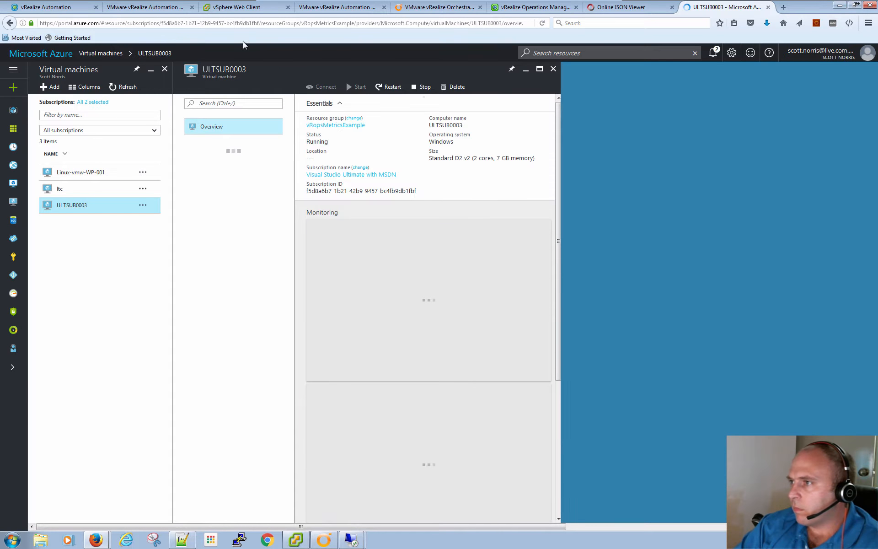
Step: Return to vRealize Automation, glance at the service catalog, and check the status of the latest Azure ARM Virtual Machine request
left_click(61, 7)
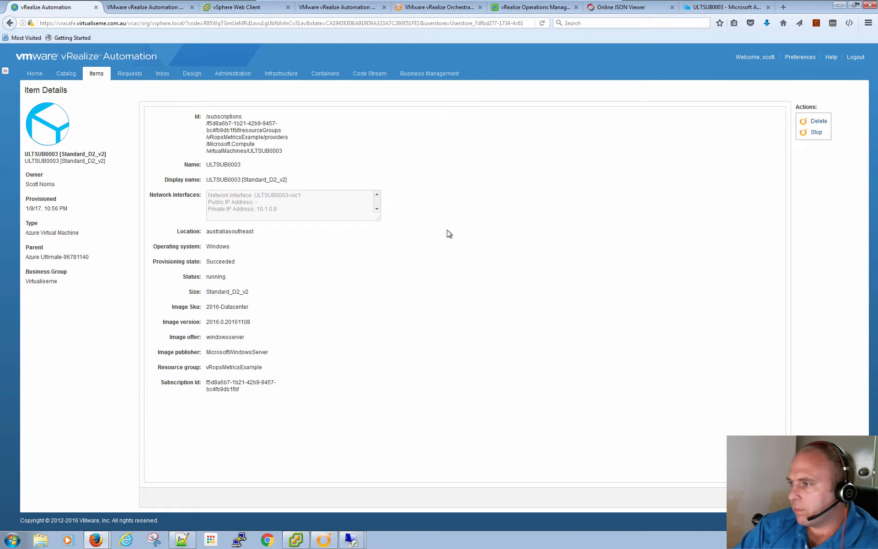
left_click(67, 74)
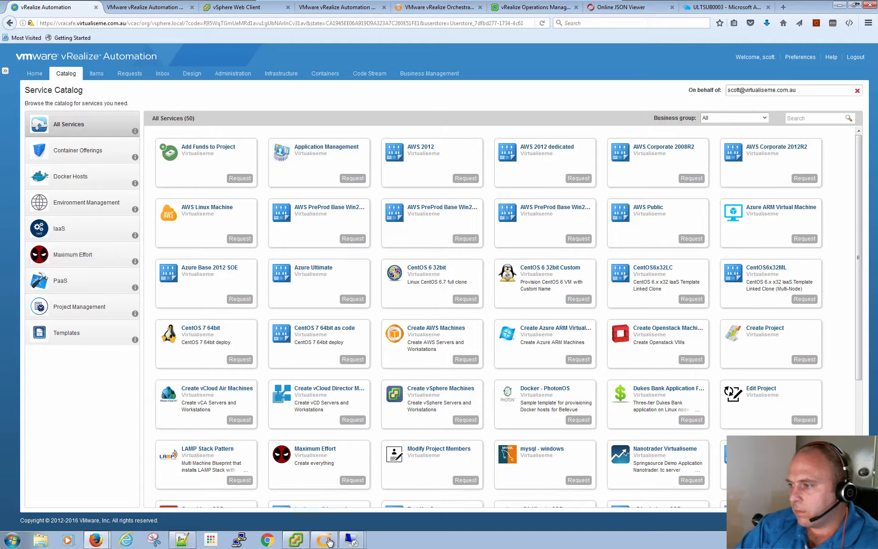
left_click(130, 74)
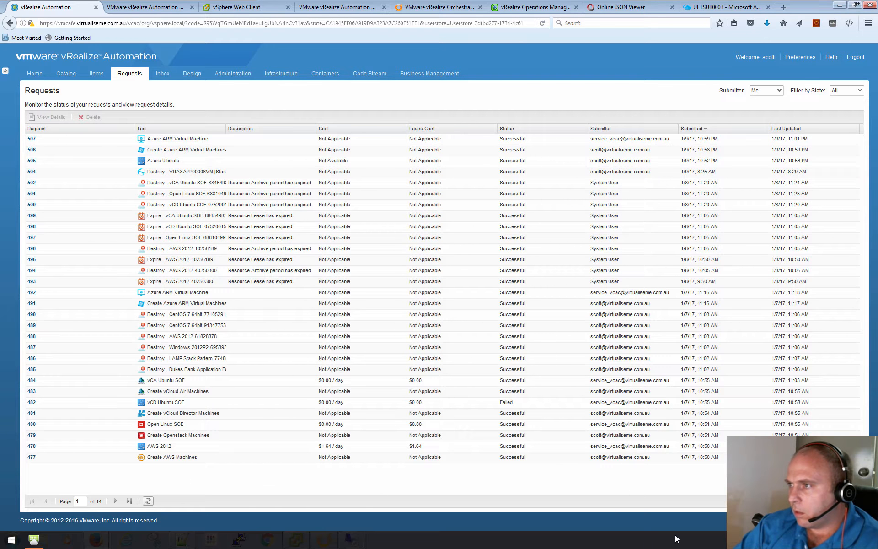
left_click(250, 138)
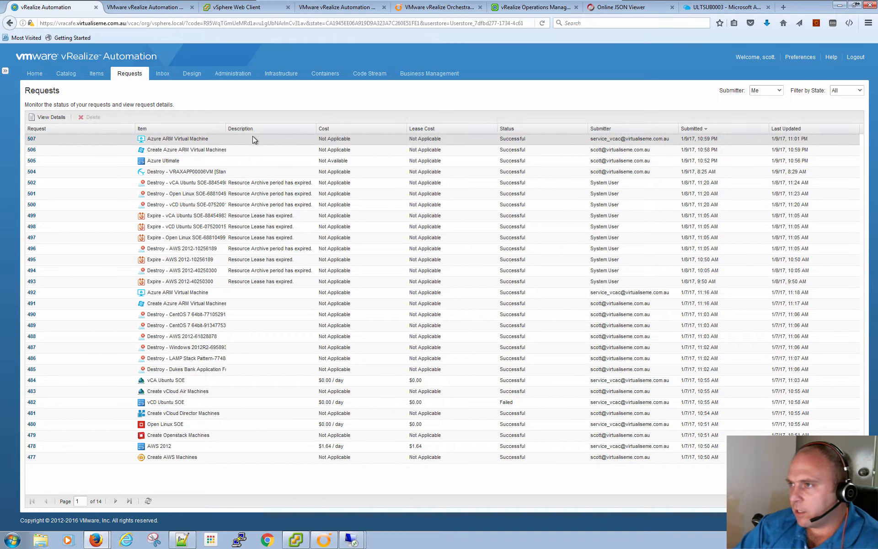
Step: List the provisioned ARM machines under the Azure items and examine the details of VRAXWEB00005VM
left_click(96, 73)
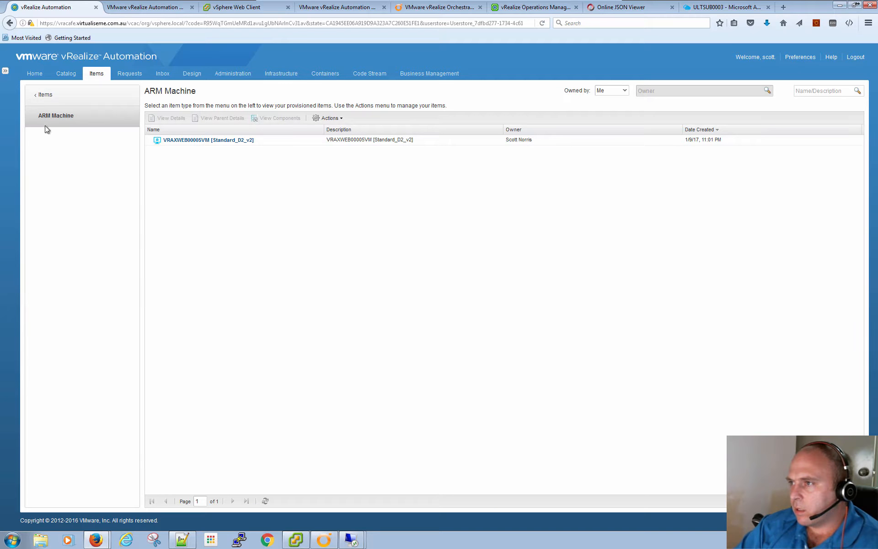
left_click(55, 104)
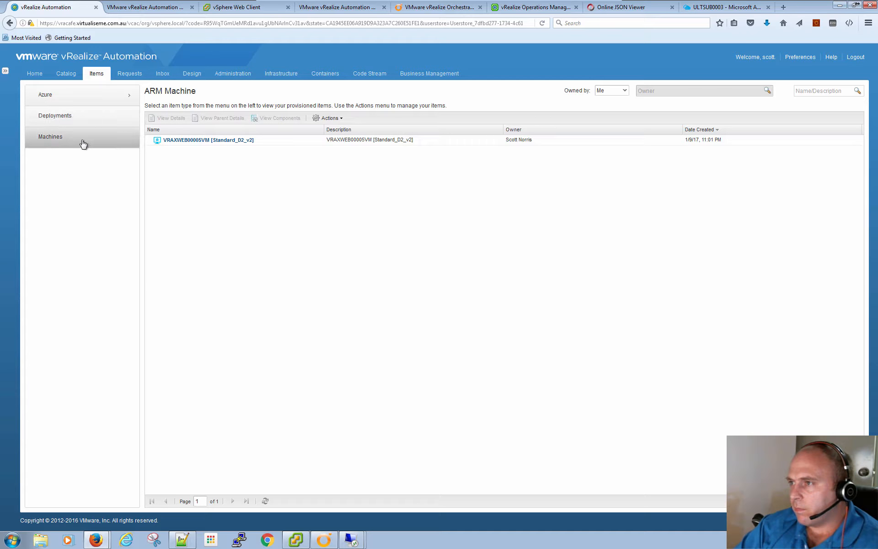
left_click(83, 106)
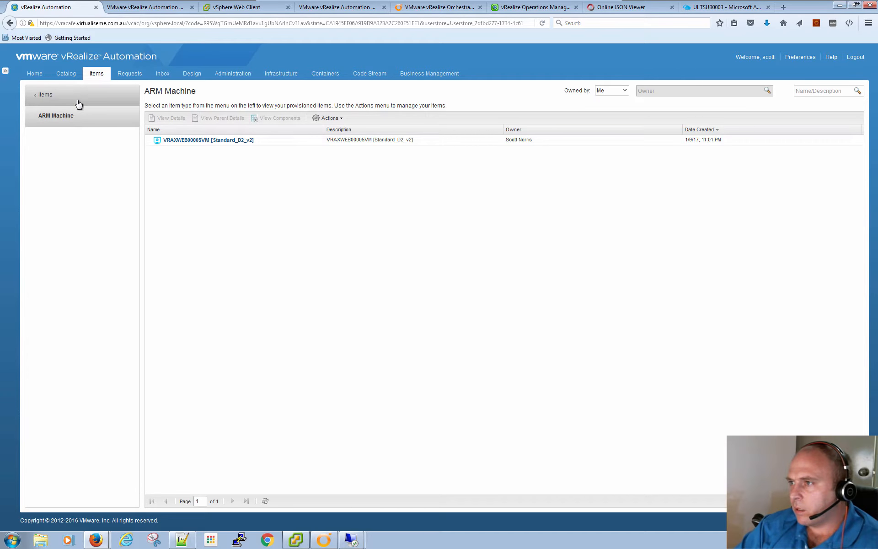
left_click(191, 141)
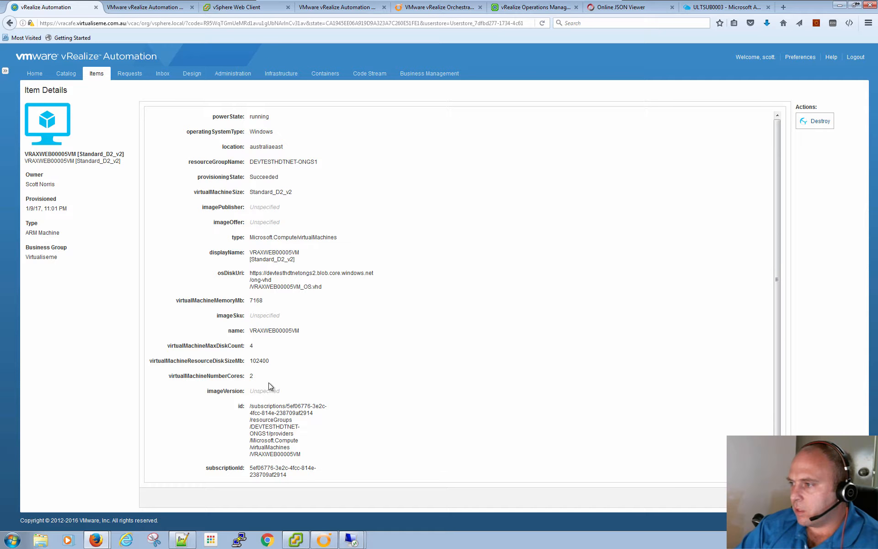
scroll(268, 385, "down", 1)
scroll(269, 398, "up", 1)
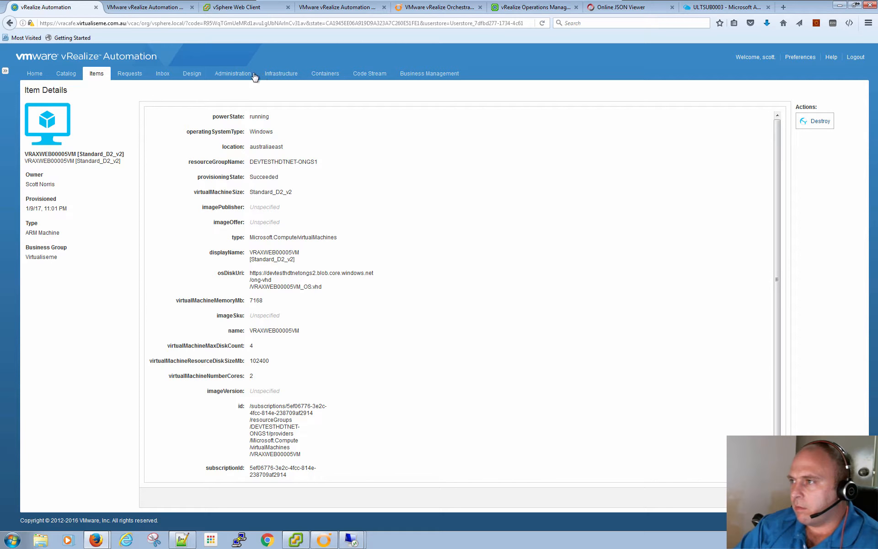
Step: Open the Azure Ultimate blueprint for editing and browse its software components, returning to the machine types
left_click(193, 75)
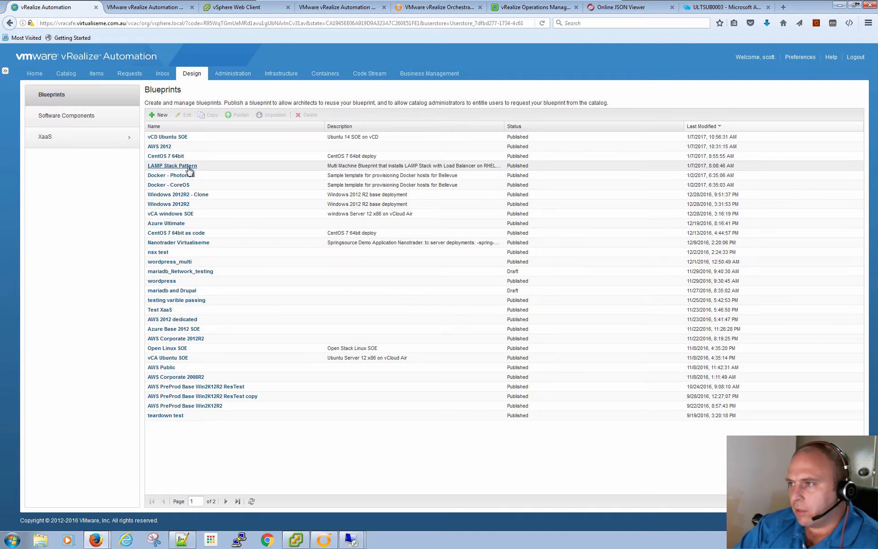
left_click(173, 231)
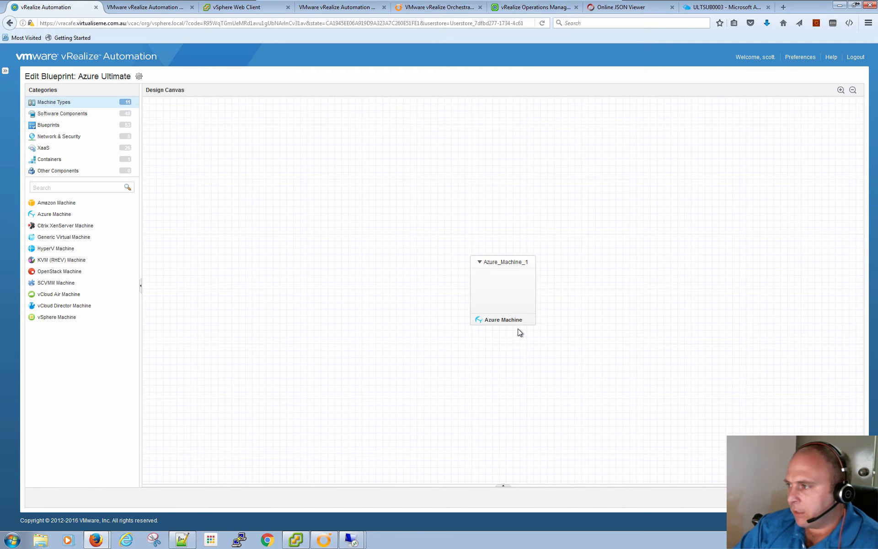
left_click(57, 115)
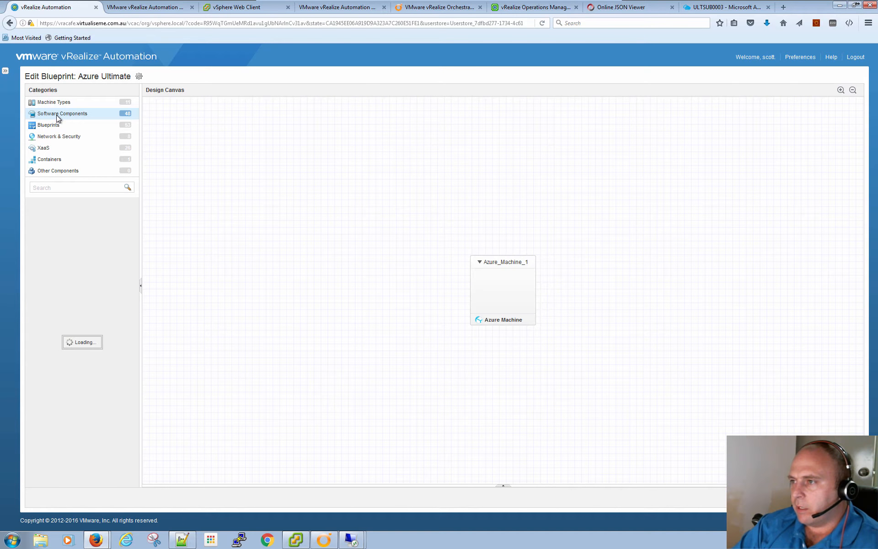
mouse_move(59, 237)
left_mouse_down()
mouse_move(490, 285)
mouse_move(281, 253)
mouse_move(68, 237)
left_mouse_up()
left_click(51, 101)
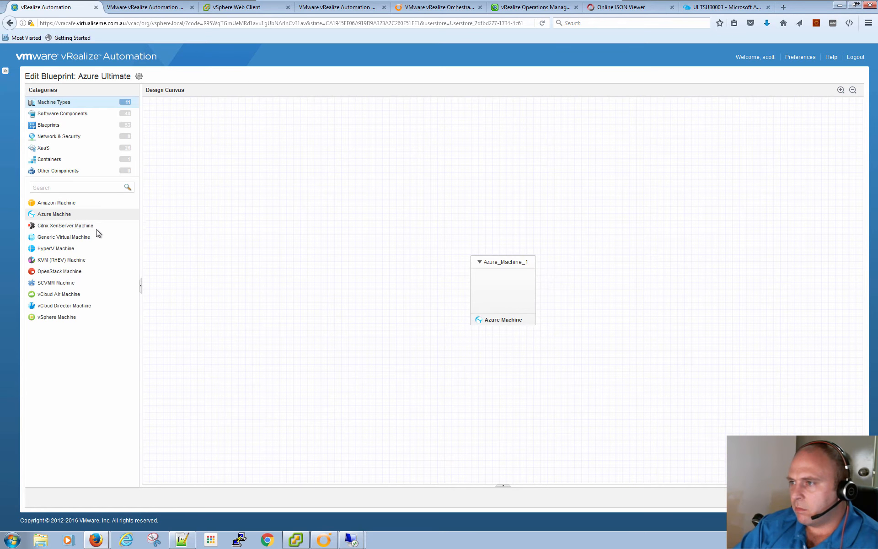
Step: Add Amazon, vSphere, vCloud Director and vCloud Air machines to the blueprint canvas and show the available software components
left_click_drag(60, 202, 368, 282)
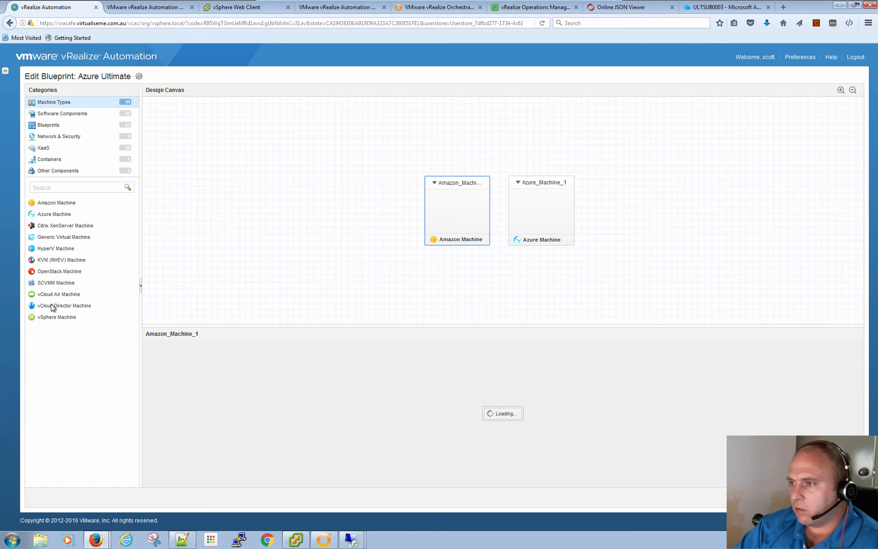
left_click_drag(44, 323, 406, 231)
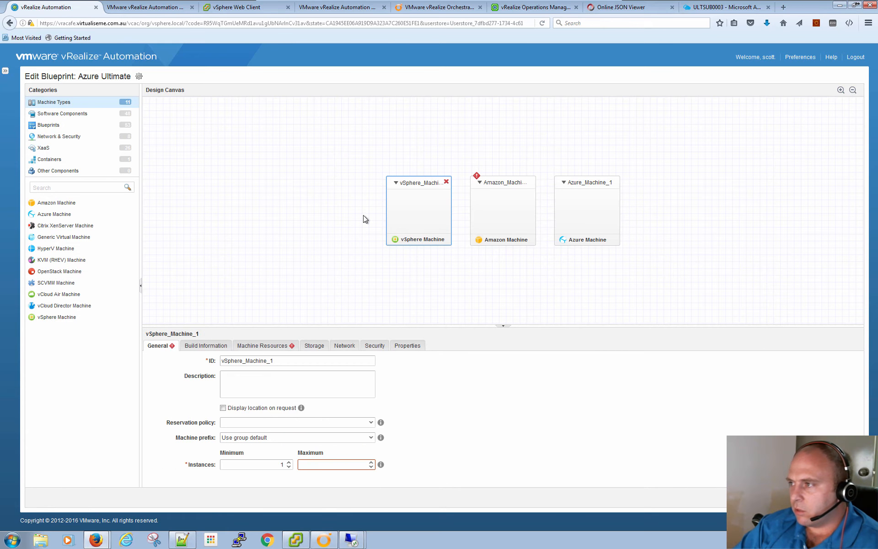
left_click_drag(64, 305, 361, 183)
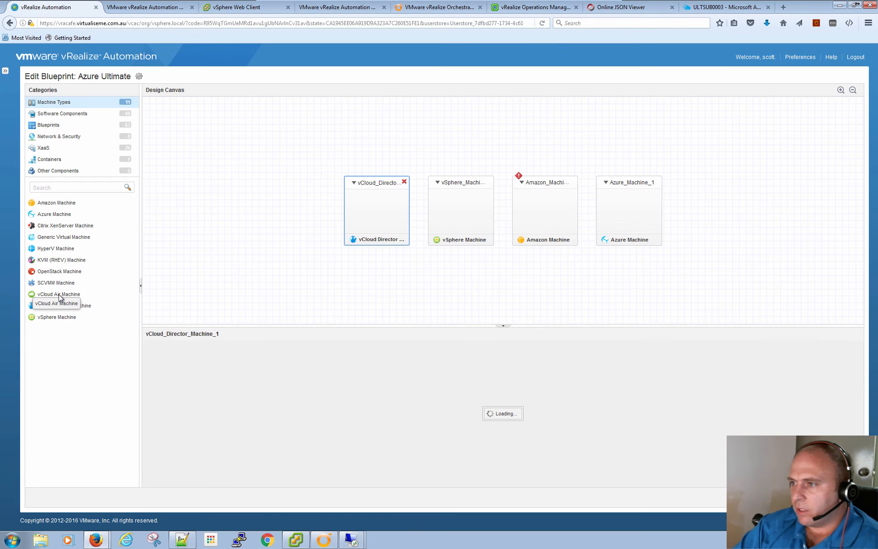
left_click_drag(42, 296, 299, 197)
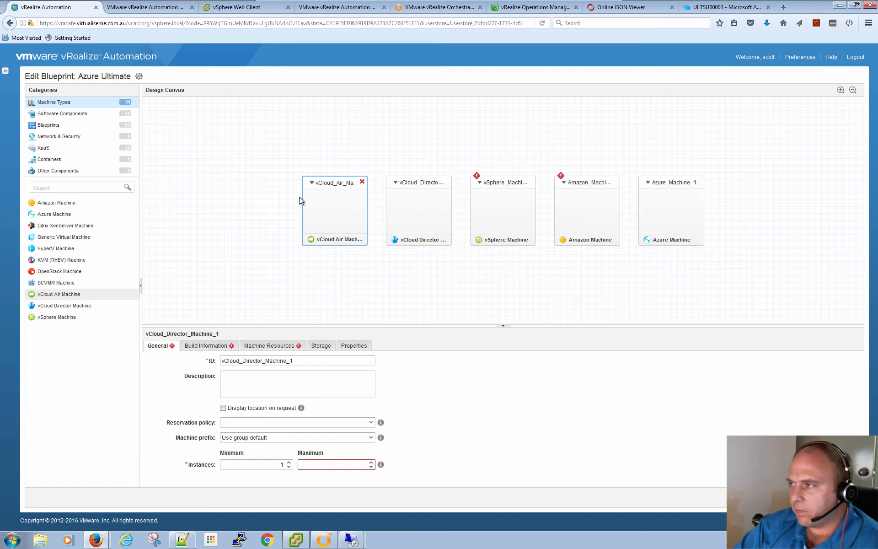
left_click(55, 114)
mouse_move(64, 237)
left_mouse_down()
mouse_move(325, 198)
mouse_move(324, 205)
mouse_move(415, 194)
mouse_move(663, 197)
mouse_move(664, 205)
mouse_move(110, 254)
mouse_move(59, 237)
left_mouse_up()
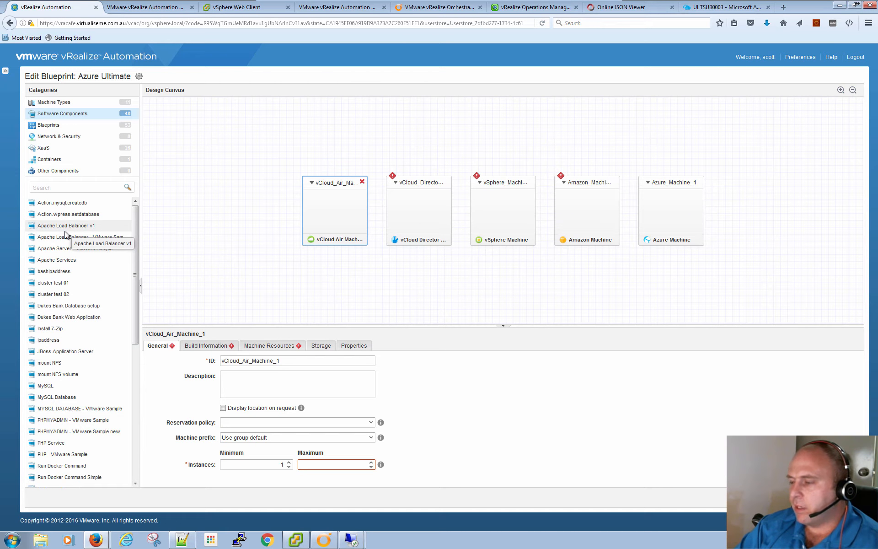
Step: Delete the vCloud Air and vCloud Director machines from the blueprint canvas
left_click(363, 183)
left_click(417, 305)
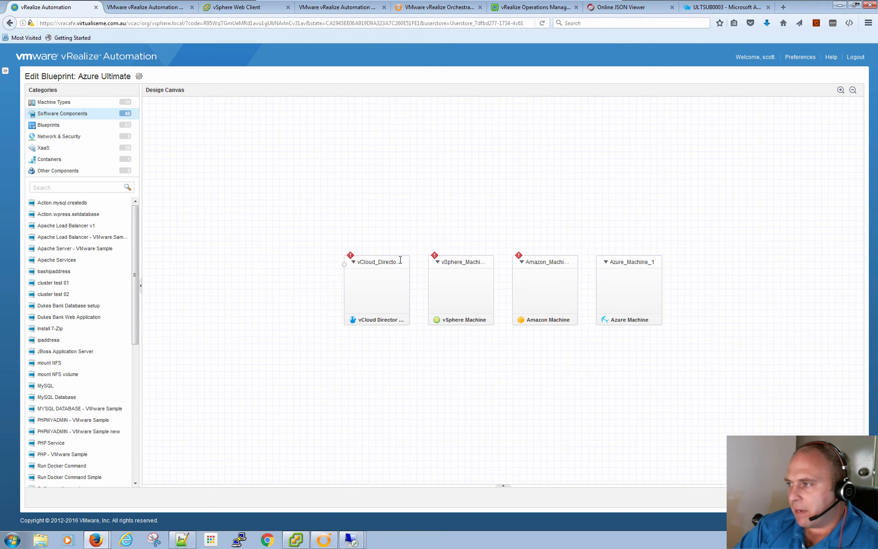
left_click(361, 288)
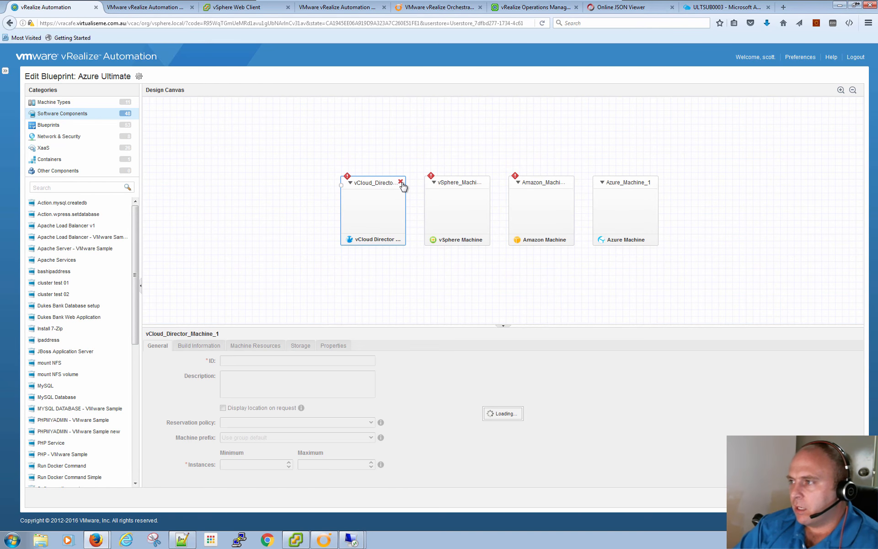
left_click(401, 182)
left_click(422, 304)
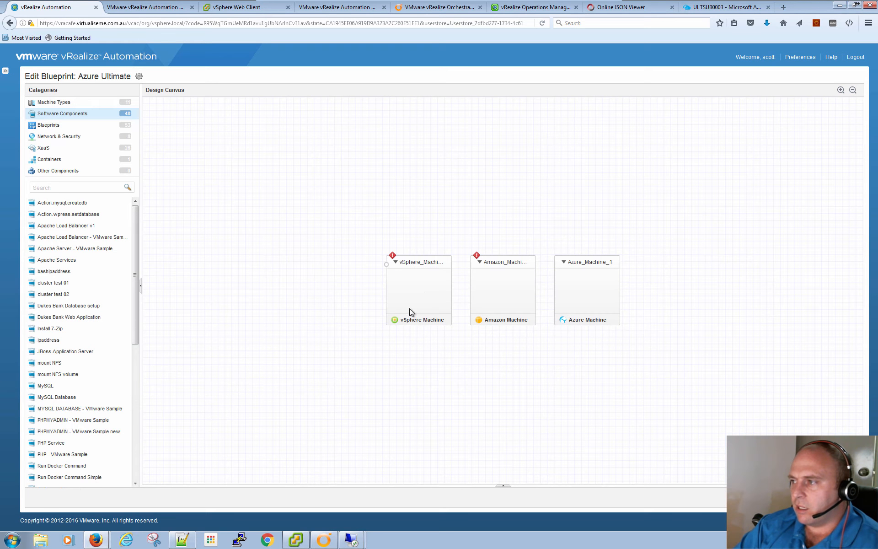
Step: Decline deleting the vSphere machine, cancel the blueprint edit while discarding its changes, and return to Azure Ultimate in the blueprint list
left_click(420, 296)
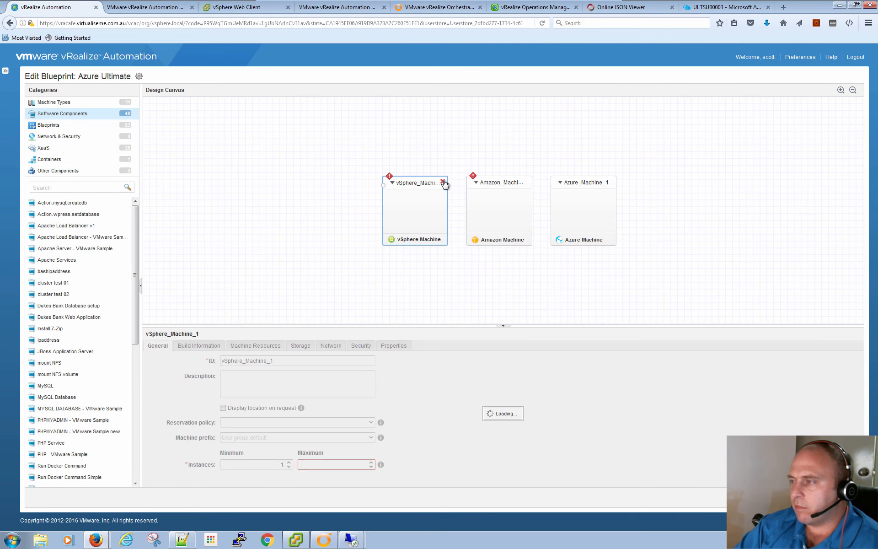
left_click(443, 182)
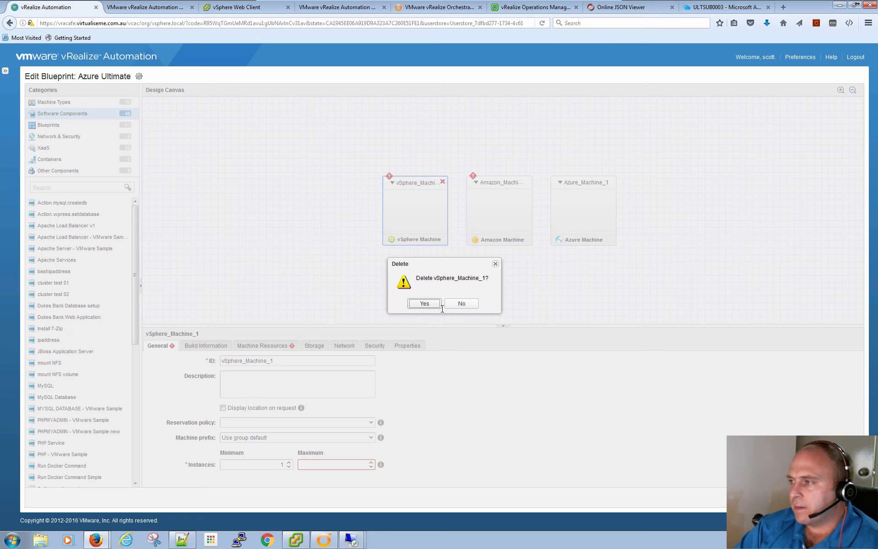
left_click(468, 309)
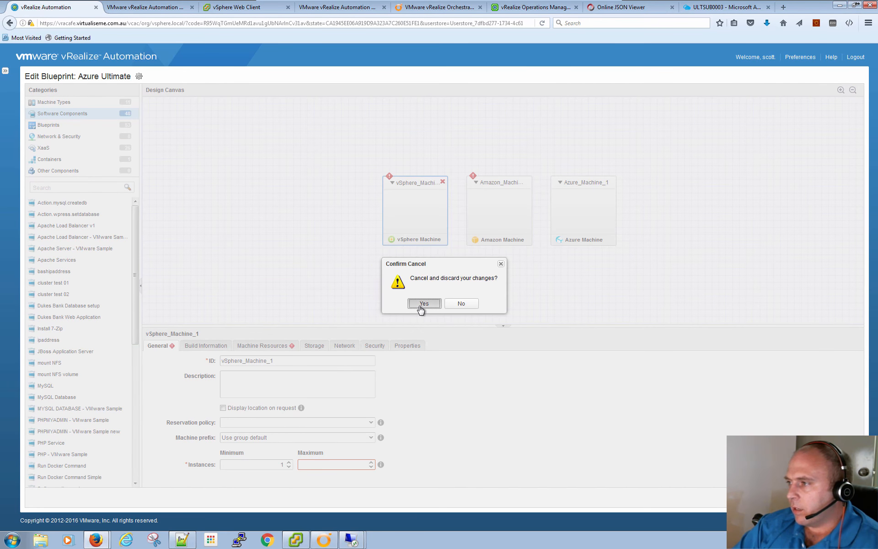
left_click(420, 304)
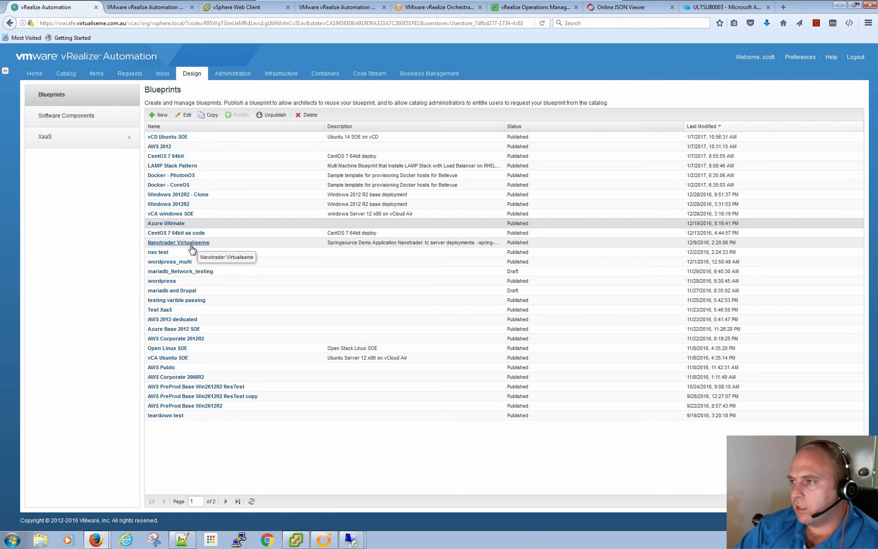
left_click(185, 225)
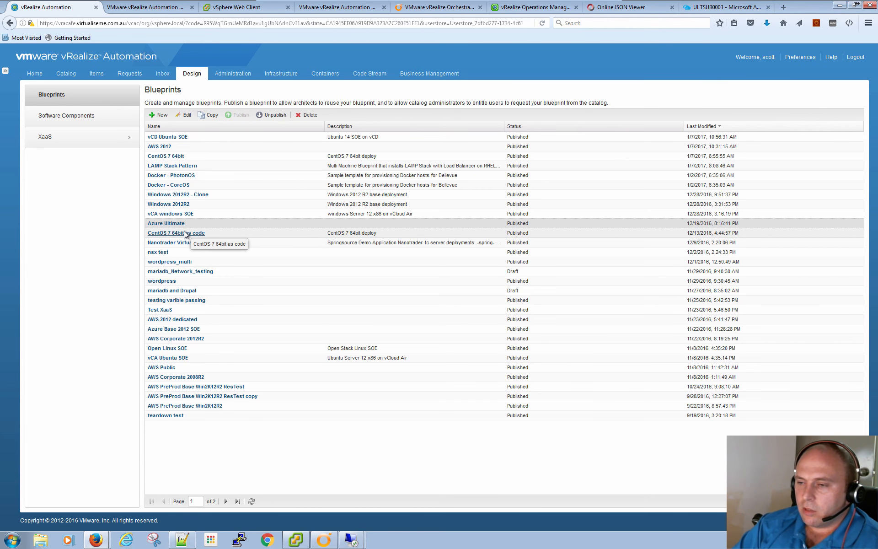